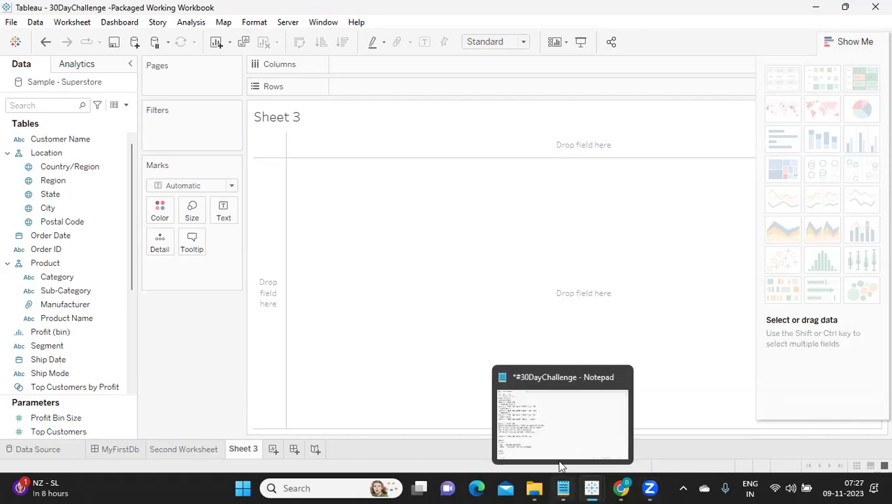
Switch to Notepad, add the line "24 cHARTS IN SHOWME" under the DAY11 heading, and return to Tableau
key("alt+Tab")
left_click(78, 413)
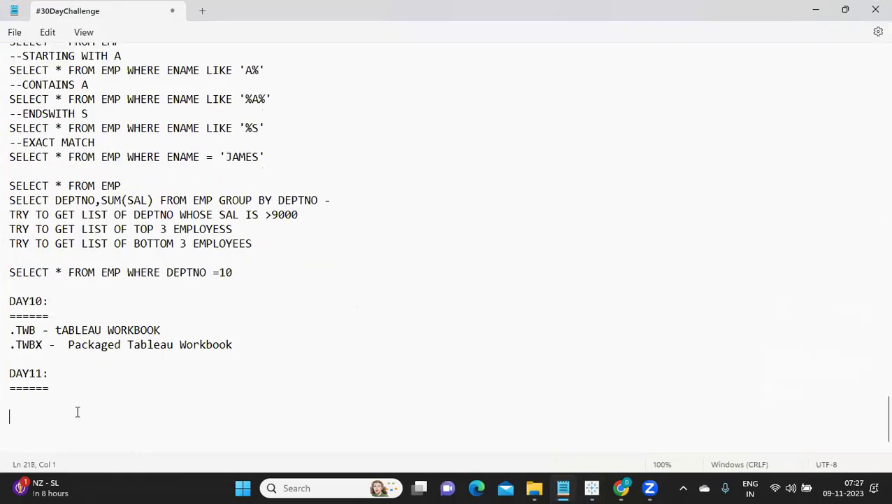
type("24 cHARTS IN SHOWME")
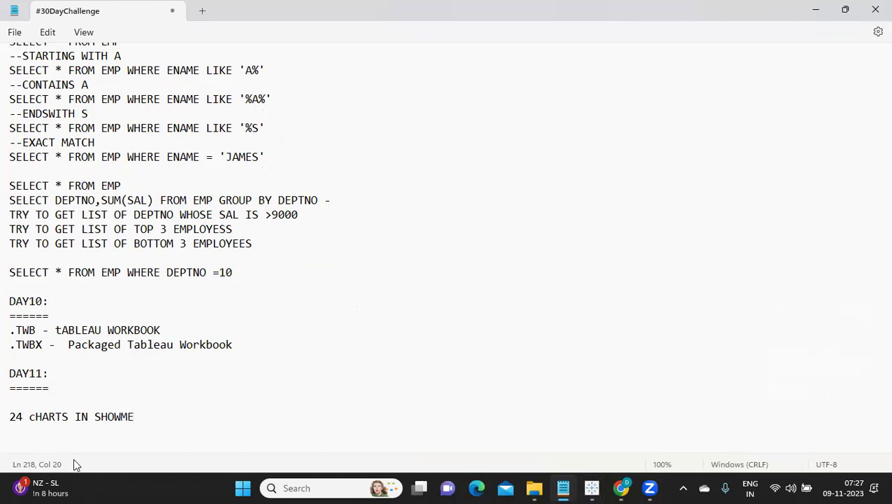
key("alt+Tab")
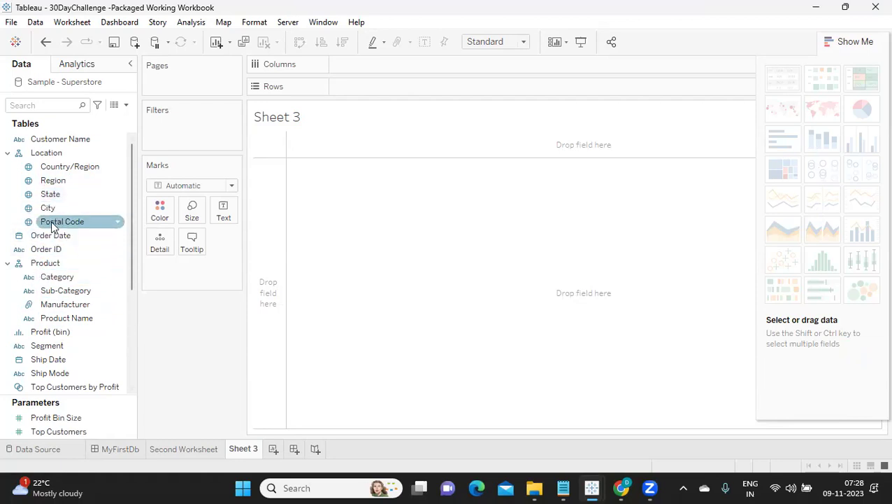
Try building a Show Me horizontal bar chart from Category and Sales, and undo it
left_click(75, 181)
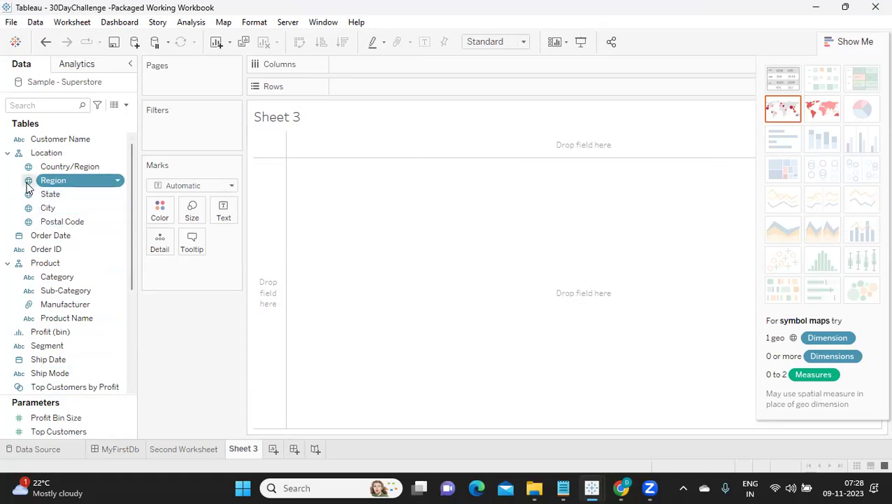
left_click(60, 280)
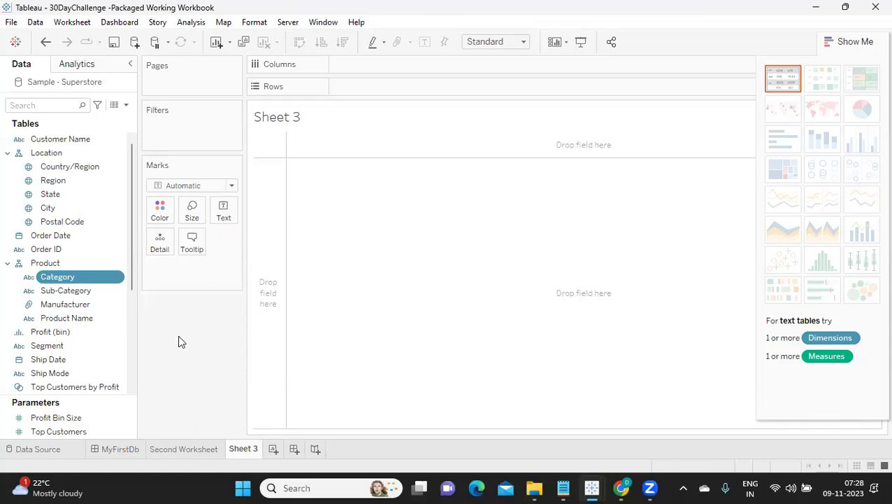
scroll(130, 311, "down", 3)
scroll(130, 303, "down", 2)
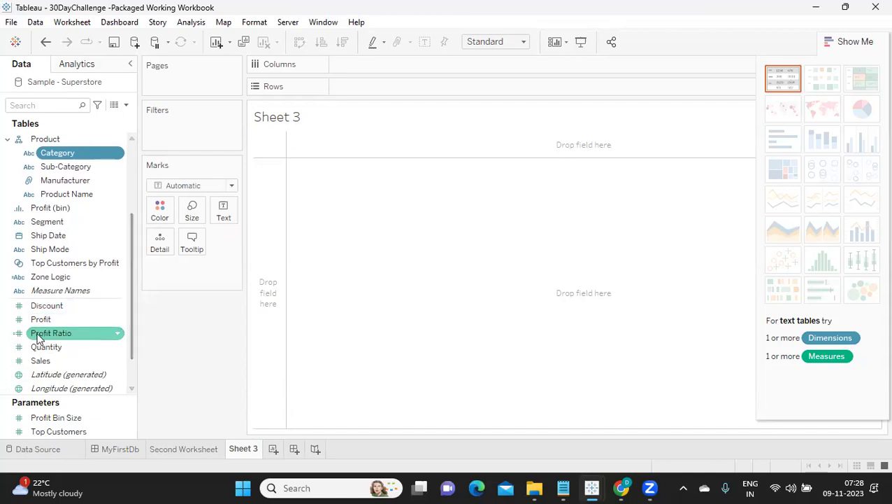
left_click(35, 364, "ctrl")
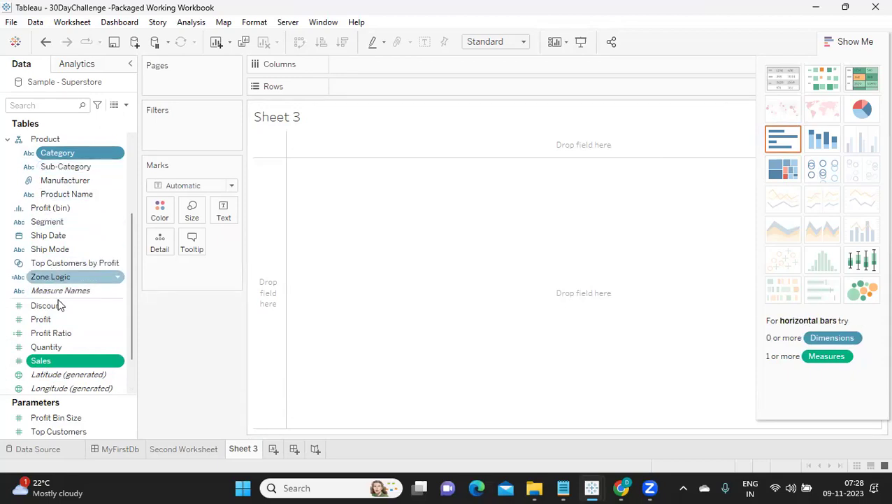
left_click(781, 141)
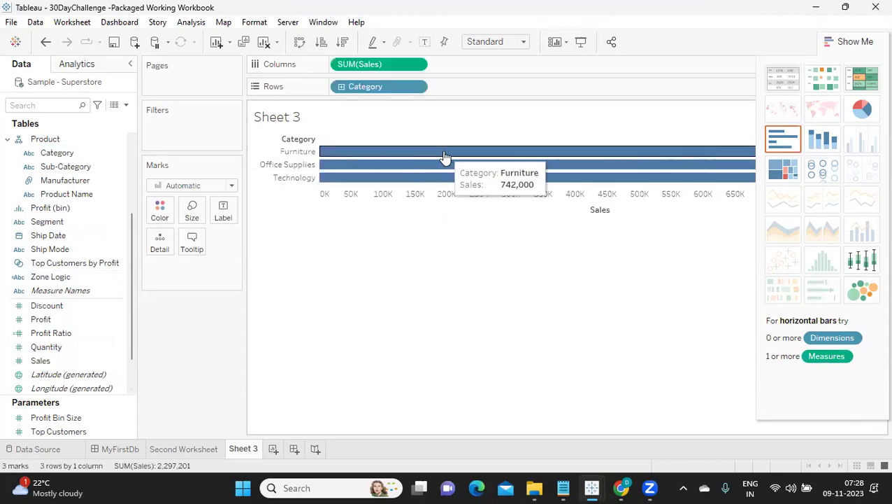
key("ctrl+z")
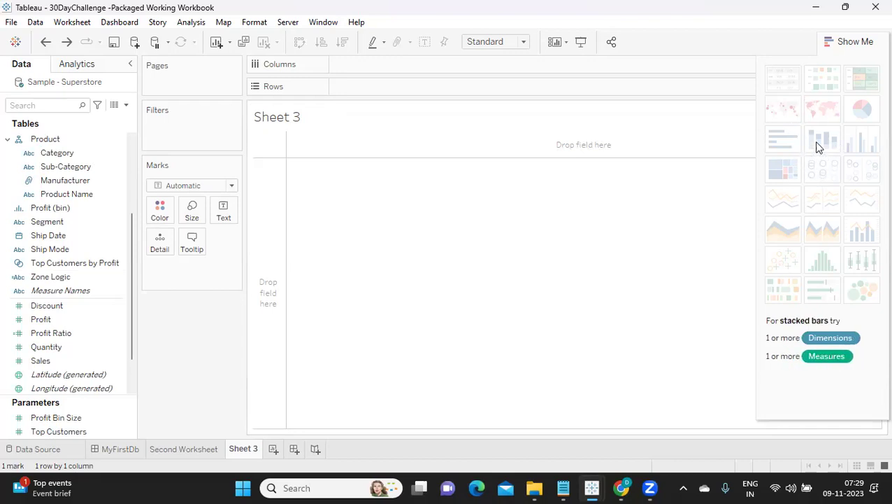
Close Show Me, search the data fields for "RE" and place Region on Rows
left_click(859, 43)
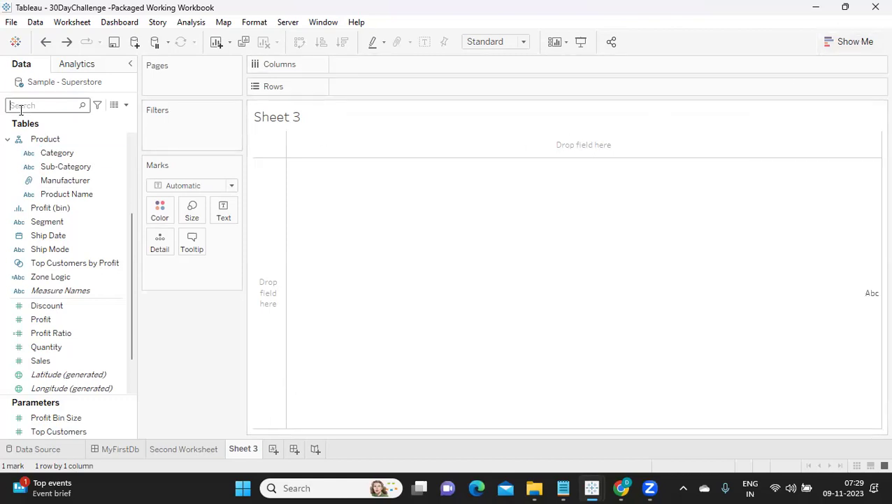
type("RE")
left_click_drag(60, 166, 389, 86)
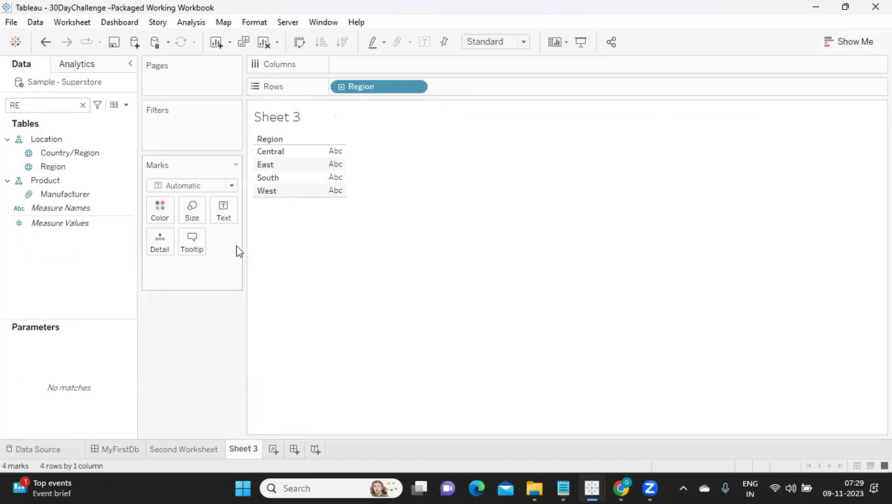
Find the Sales field, place it on Columns and sort the regions in descending order of sales
left_click(43, 106)
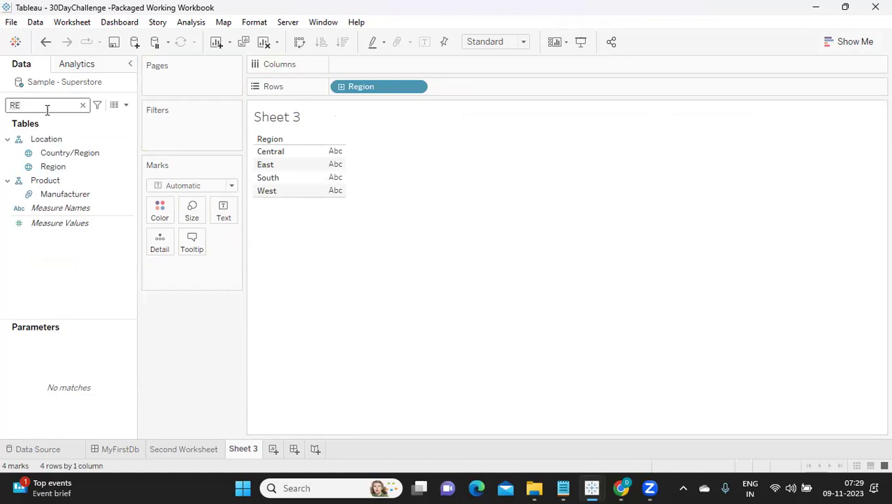
key("BackSpace")
key("BackSpace")
type("SA")
left_click(42, 150)
left_click_drag(44, 149, 351, 67)
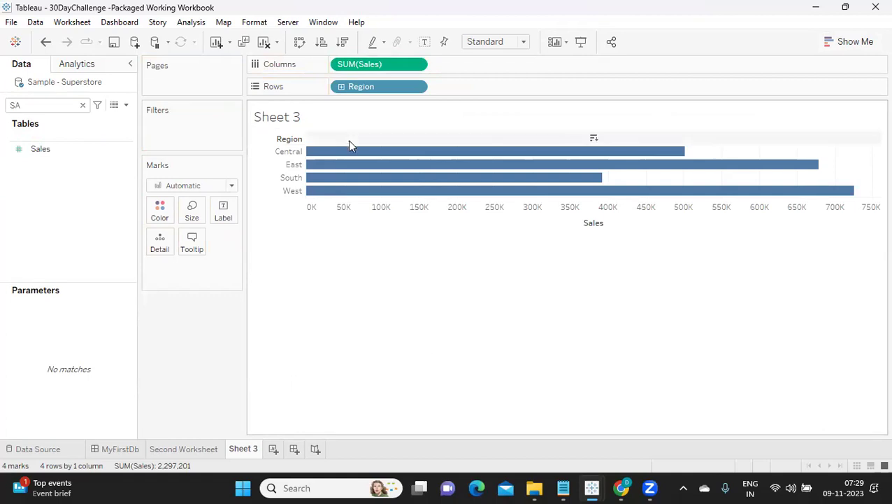
mouse_move(354, 157)
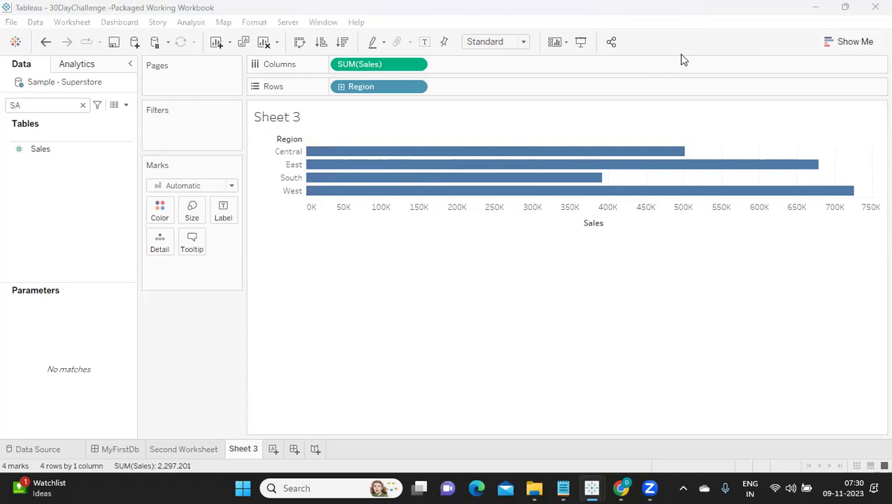
left_click(342, 42)
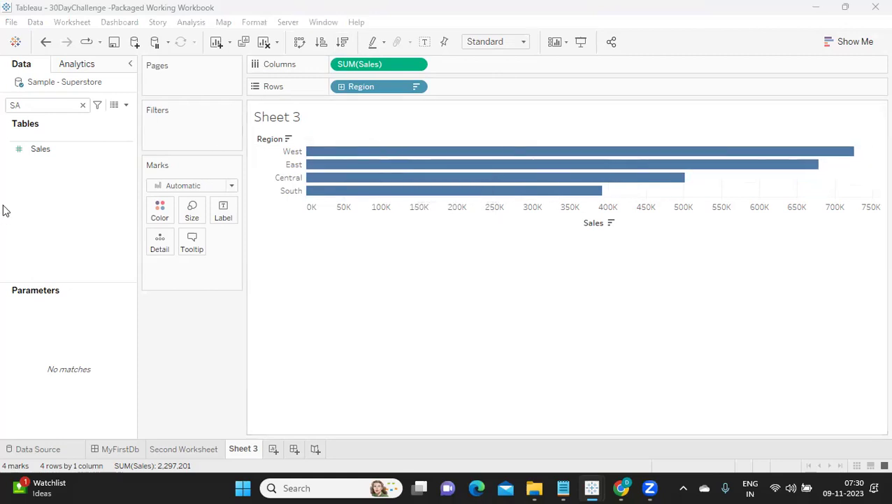
Try labelling the region bars with Sales, and remove that label from the marks
left_click_drag(40, 151, 223, 210)
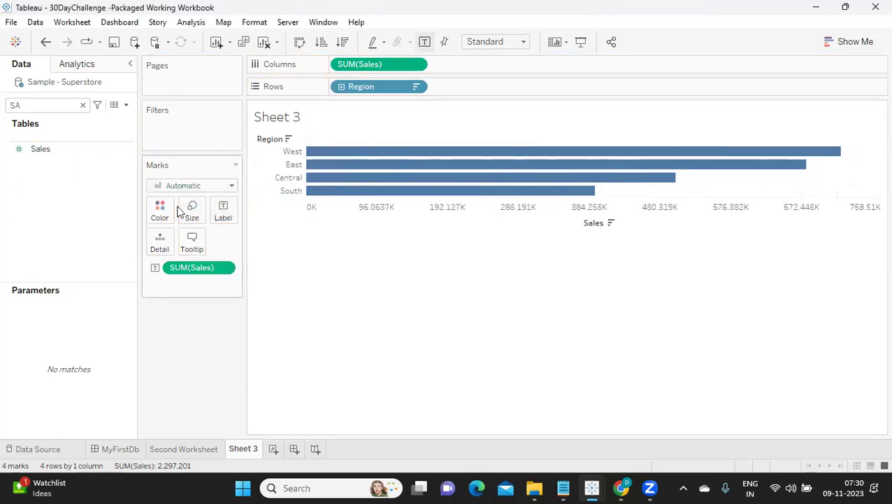
mouse_move(835, 160)
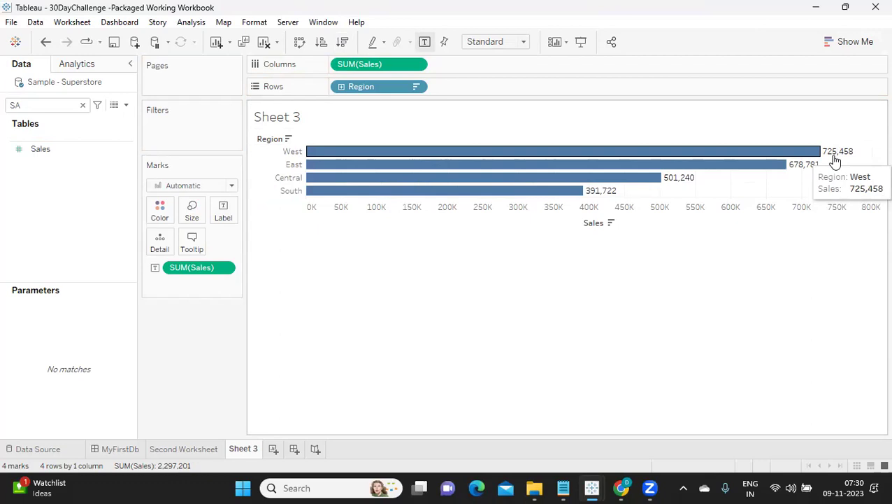
mouse_move(615, 193)
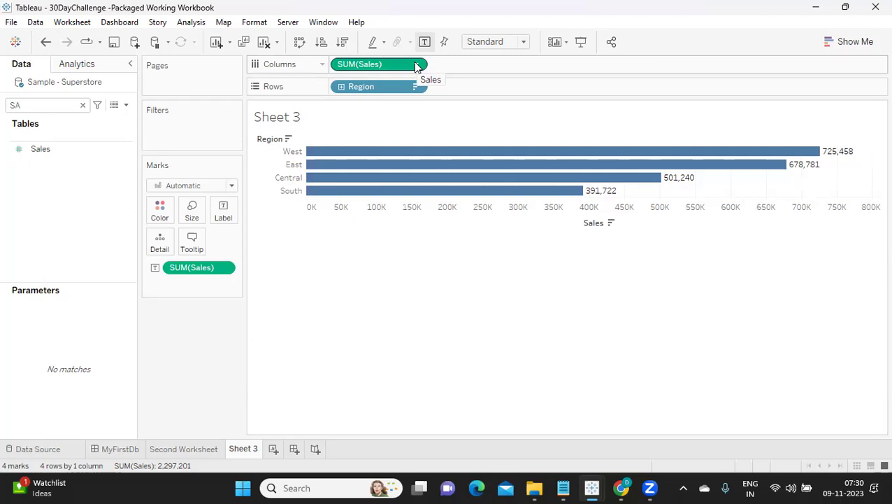
left_click_drag(210, 273, 293, 307)
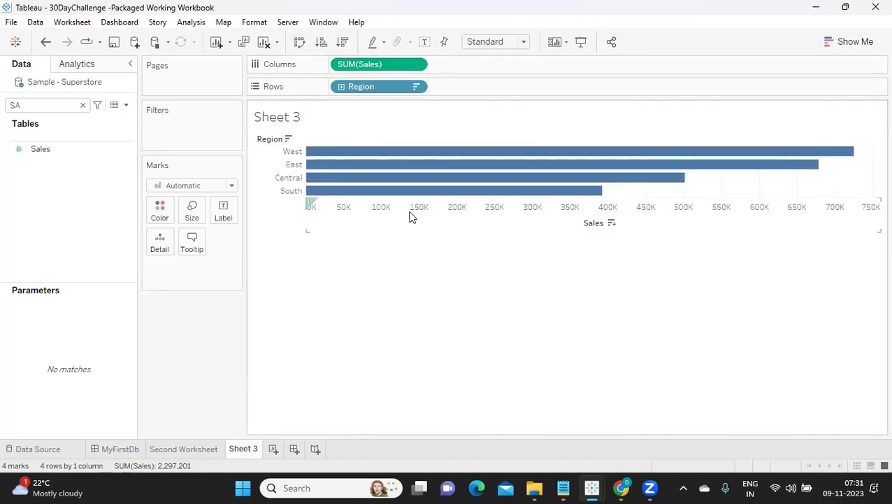
Apply the Percent of Total quick table calculation to Sales on Columns and use the result as the bar labels
left_click(417, 65)
mouse_move(393, 305)
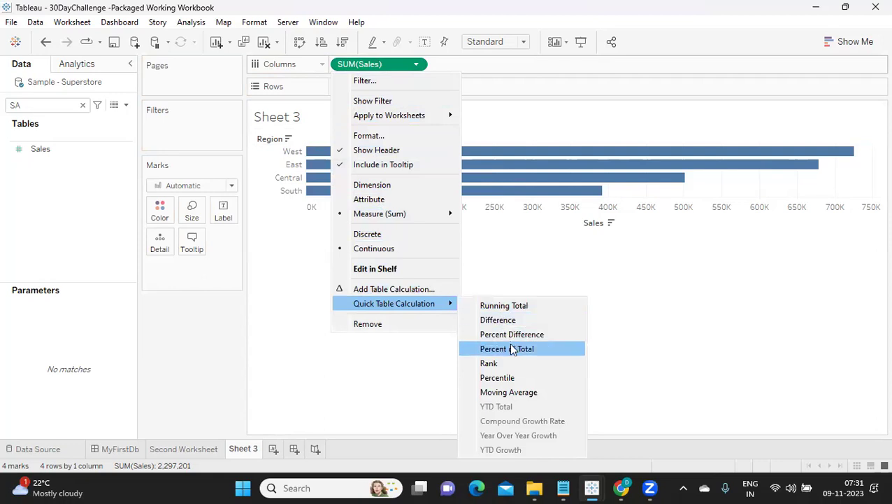
left_click(511, 350)
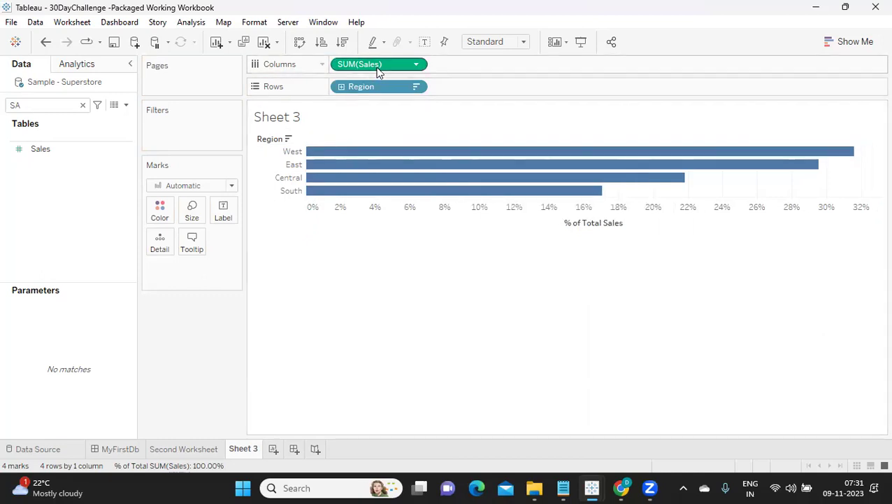
left_click_drag(376, 66, 235, 216)
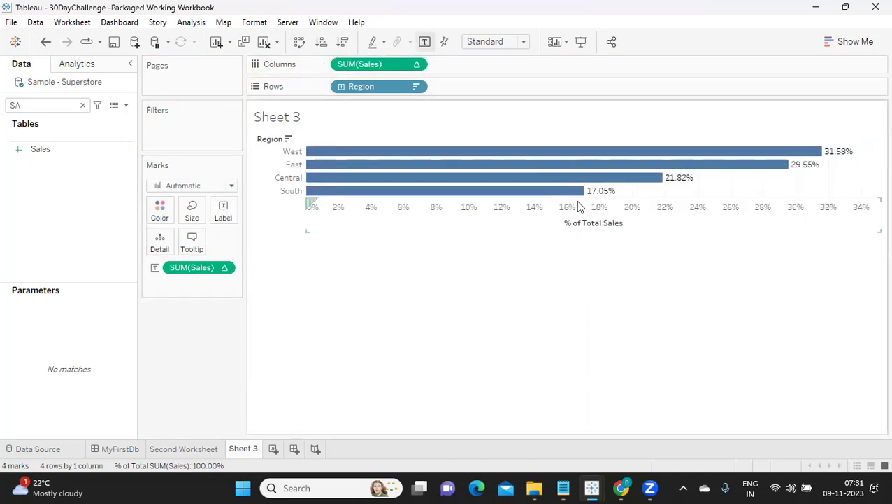
Rename Sheet 3 as Horizontal Bar Chart
double_click(239, 451)
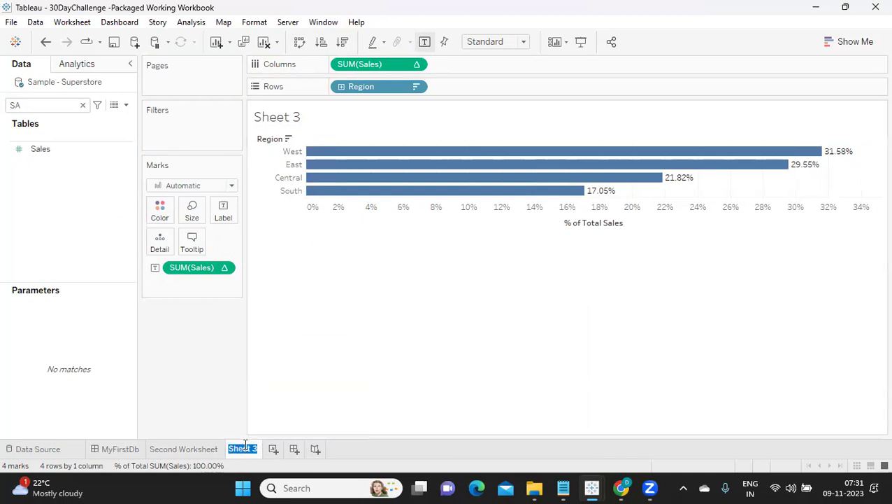
type("hOME")
key("BackSpace")
key("BackSpace")
key("BackSpace")
key("BackSpace")
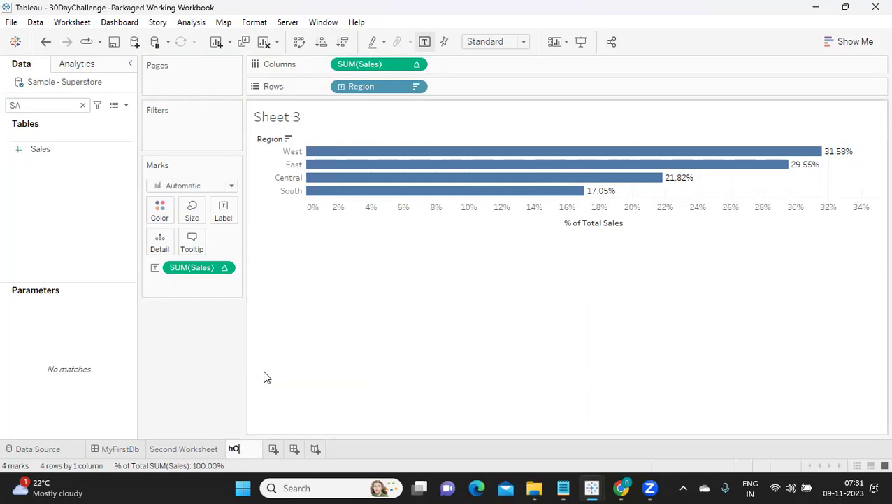
type("Horizontal ")
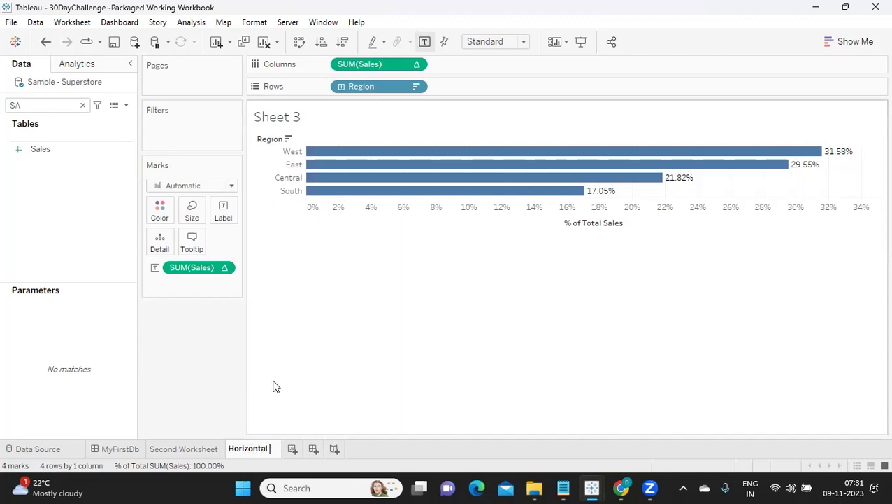
type("Bar Chart")
key("Return")
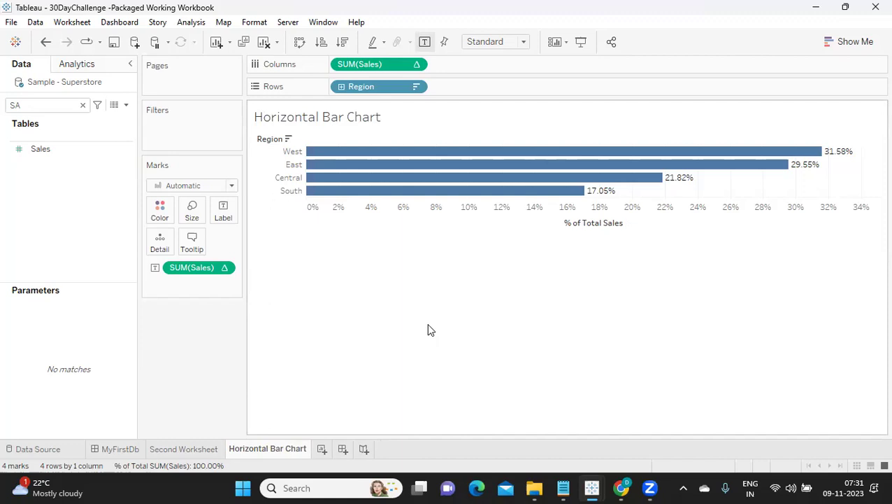
Duplicate the Horizontal Bar Chart worksheet
mouse_move(425, 201)
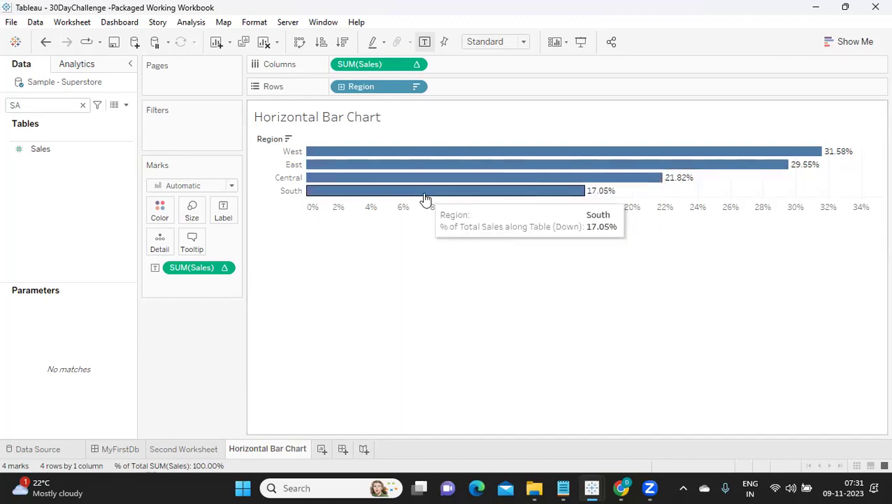
right_click(266, 449)
left_click(313, 321)
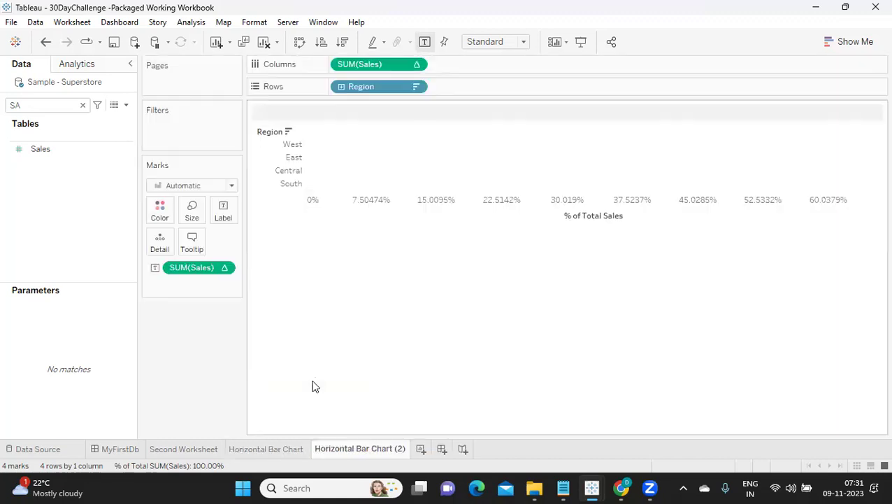
Rename the duplicated worksheet as Vertical Bar Chart and swap its rows and columns
double_click(338, 450)
double_click(338, 450)
type("Ver")
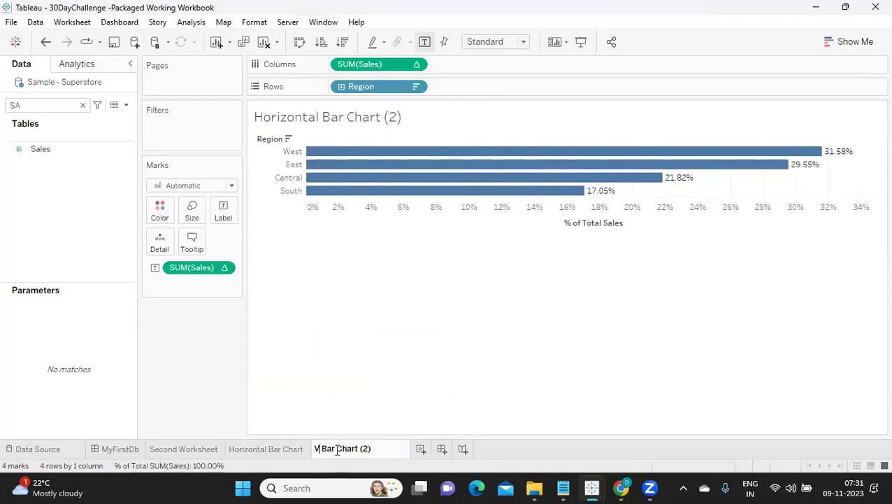
type("tical")
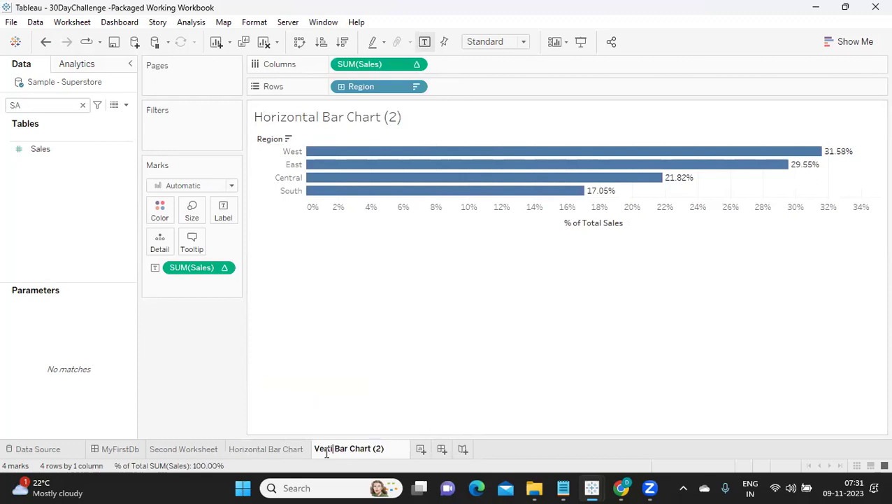
key("Return")
double_click(383, 450)
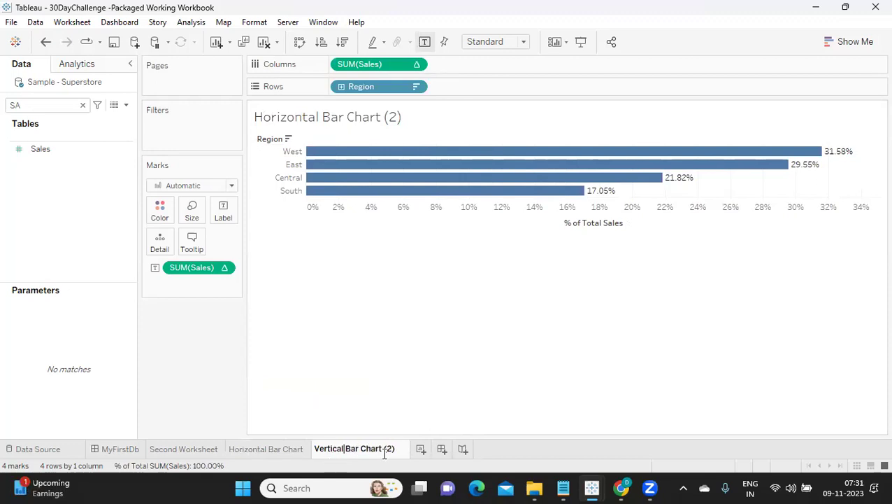
left_click_drag(397, 450, 381, 451)
key("BackSpace")
key("Return")
left_click(300, 42)
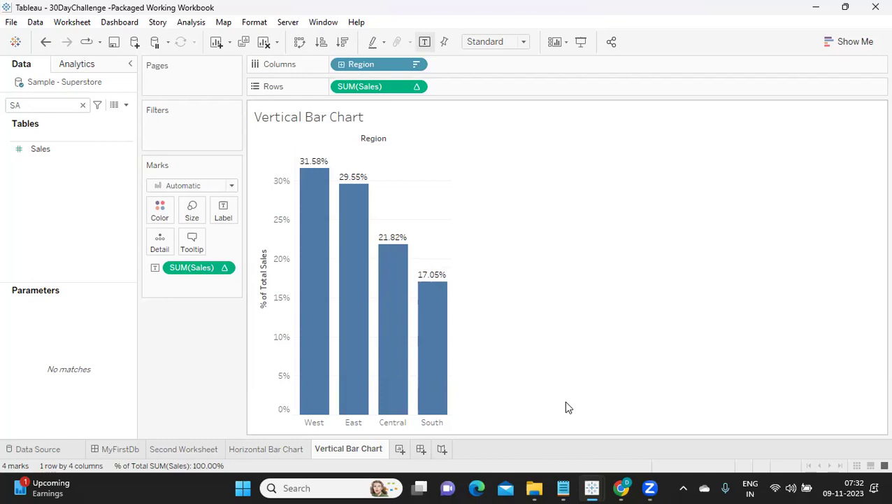
Duplicate the Horizontal Bar Chart worksheet and rename the copy as Stacked Bar Chart
right_click(273, 453)
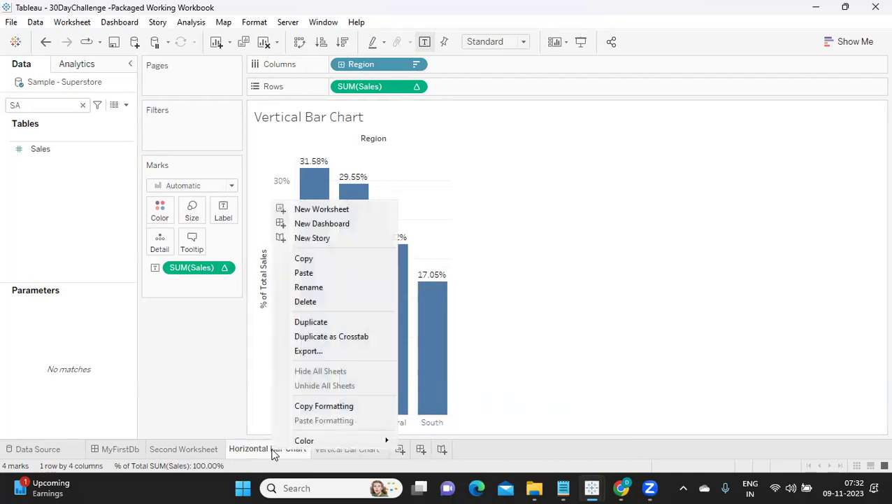
left_click(279, 322)
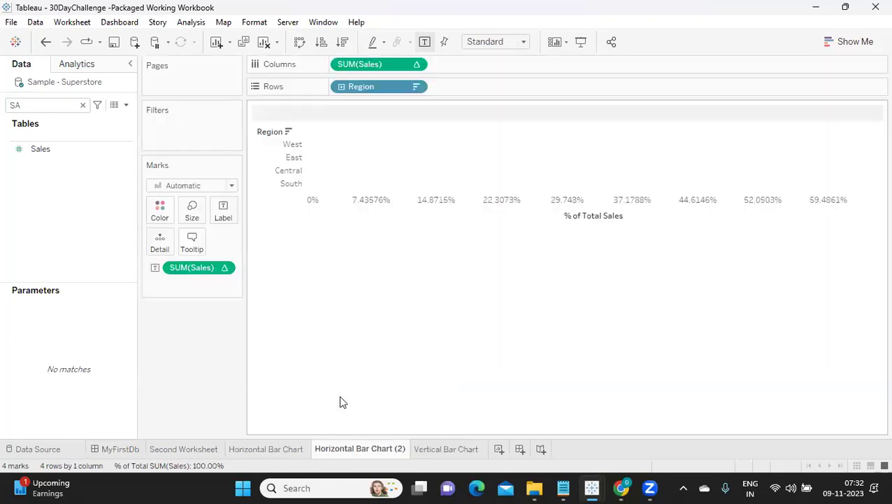
double_click(338, 450)
double_click(337, 449)
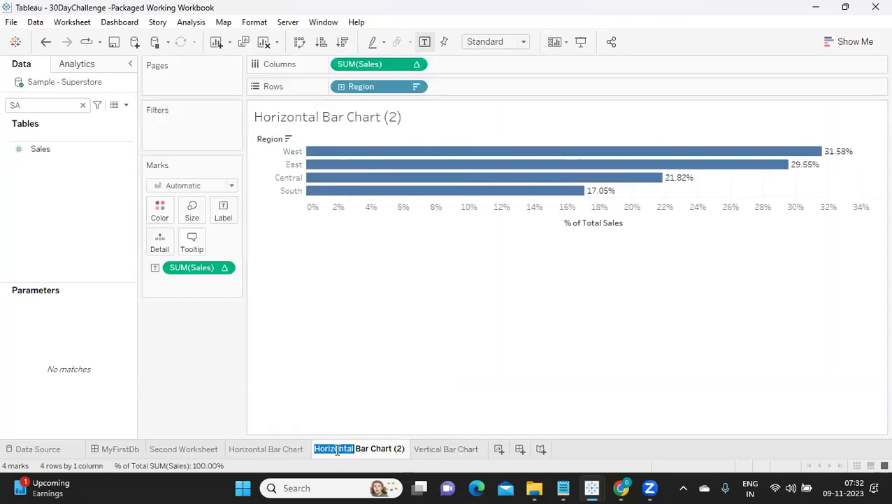
type("Stacked")
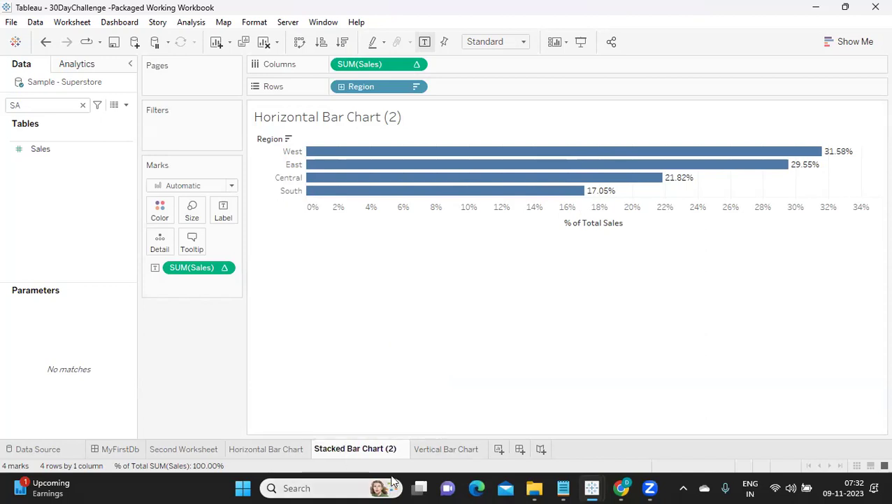
key("BackSpace")
key("BackSpace")
key("BackSpace")
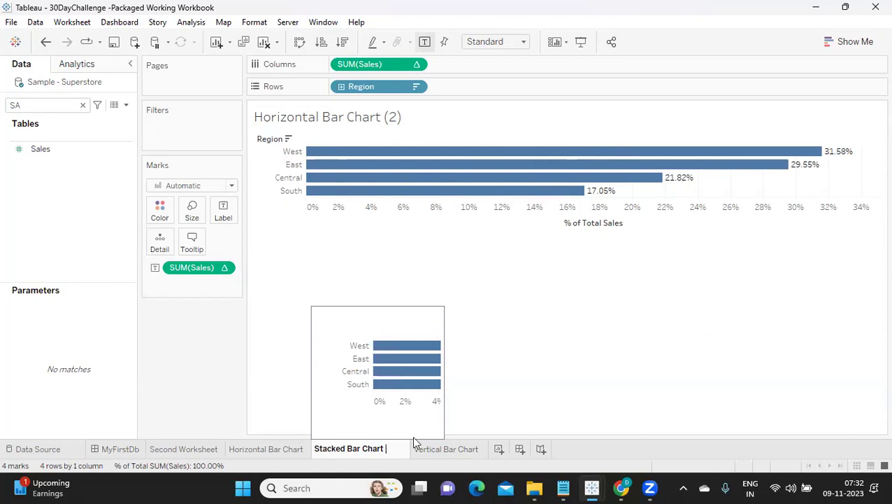
mouse_move(377, 164)
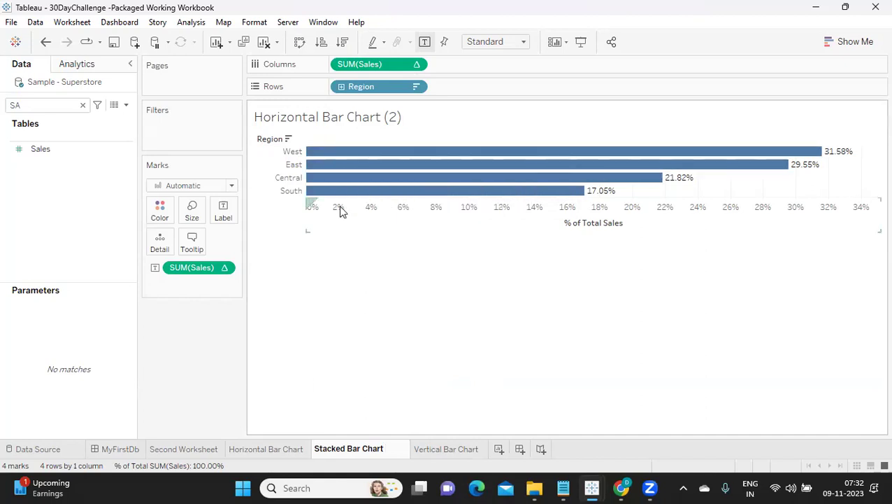
Clear the table calculation from Sales on Columns and replace the percentage label with plain SUM(Sales)
left_click(418, 65)
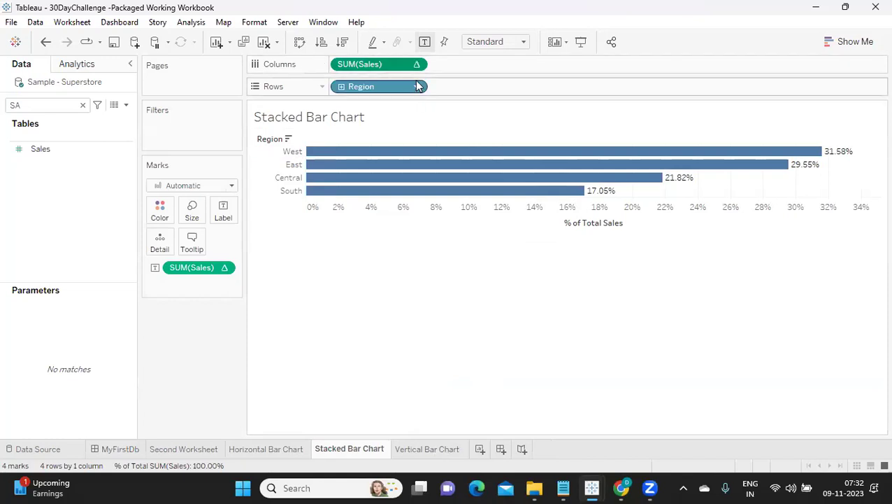
left_click(416, 65)
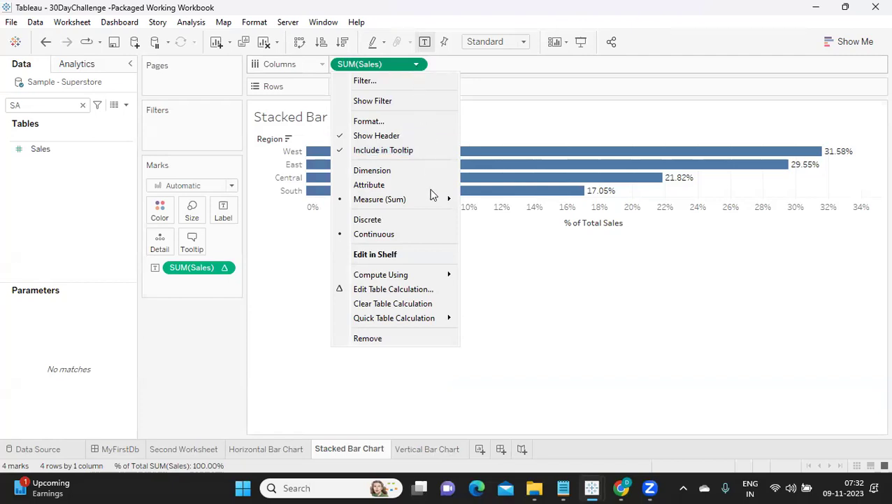
left_click(385, 307)
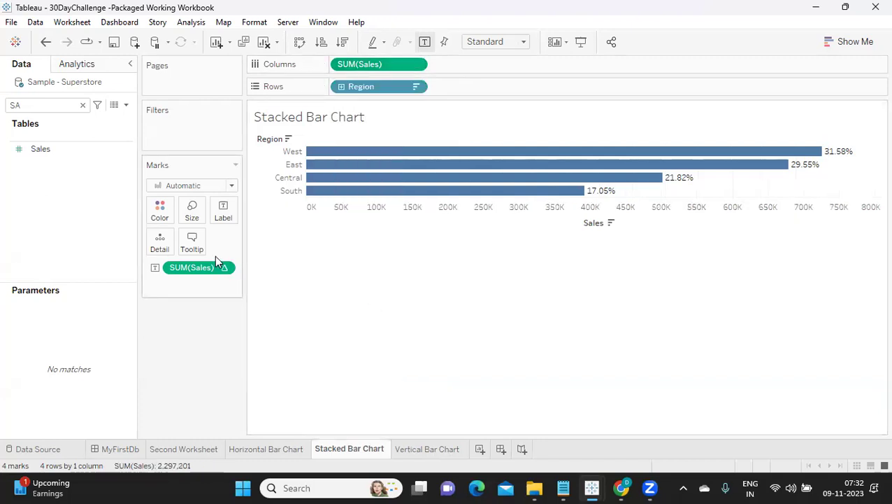
left_click_drag(203, 273, 186, 310)
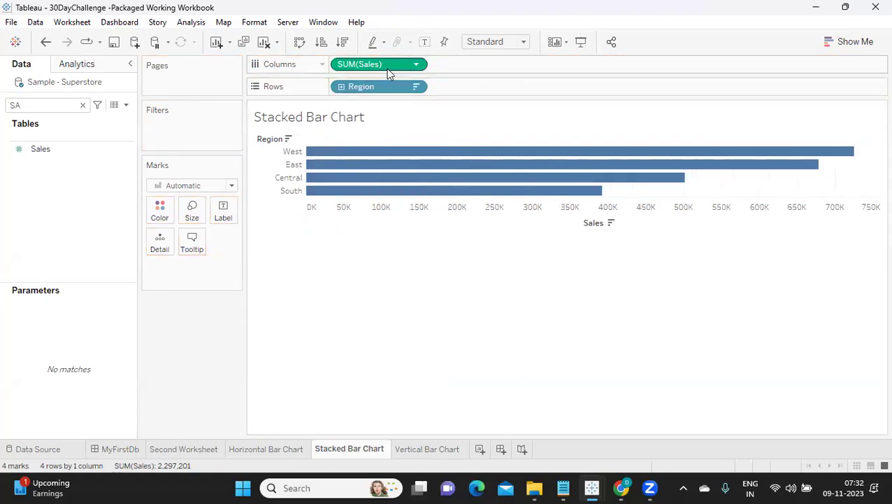
left_click_drag(387, 67, 230, 213)
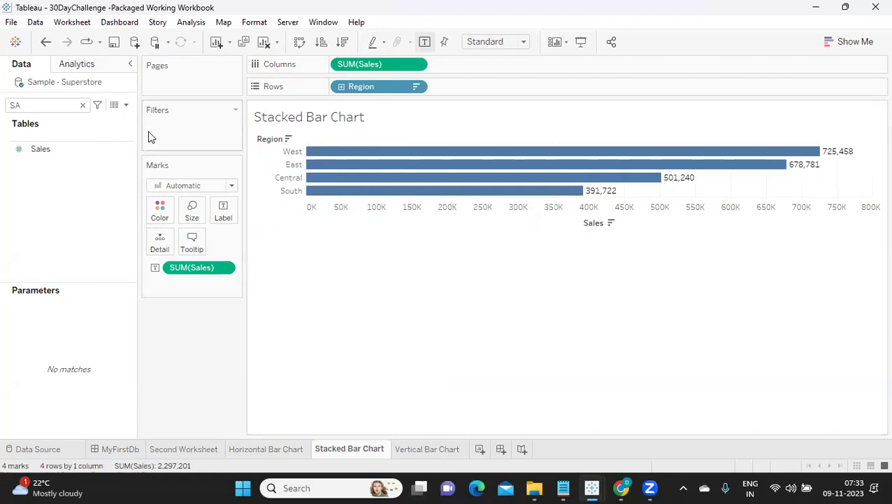
Find the Order Date field and color the bars by its year to stack them
left_click(83, 105)
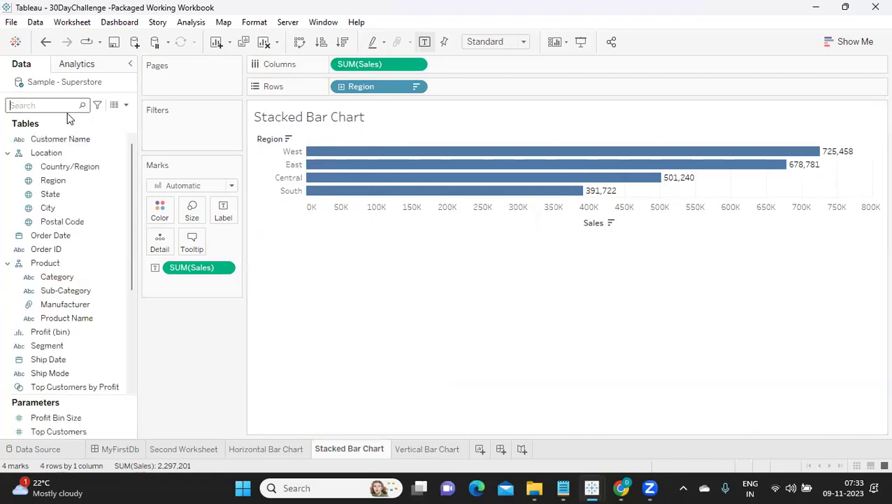
type("o")
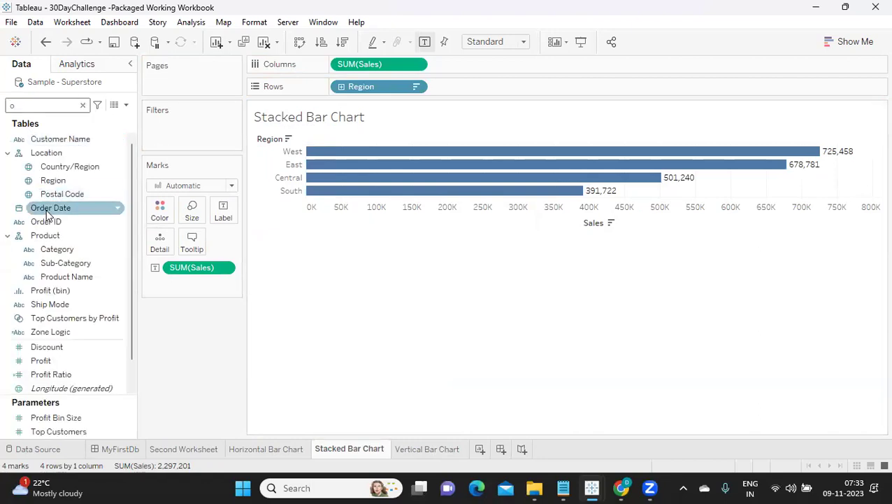
left_click_drag(46, 209, 160, 214)
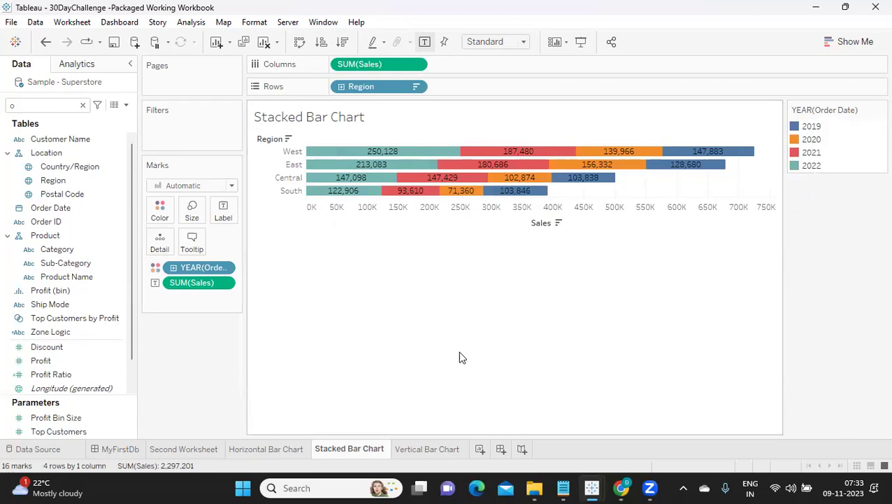
Add a new worksheet after Vertical Bar Chart, review the Horizontal and Stacked Bar Chart sheets, and return to the new one
left_click(484, 453)
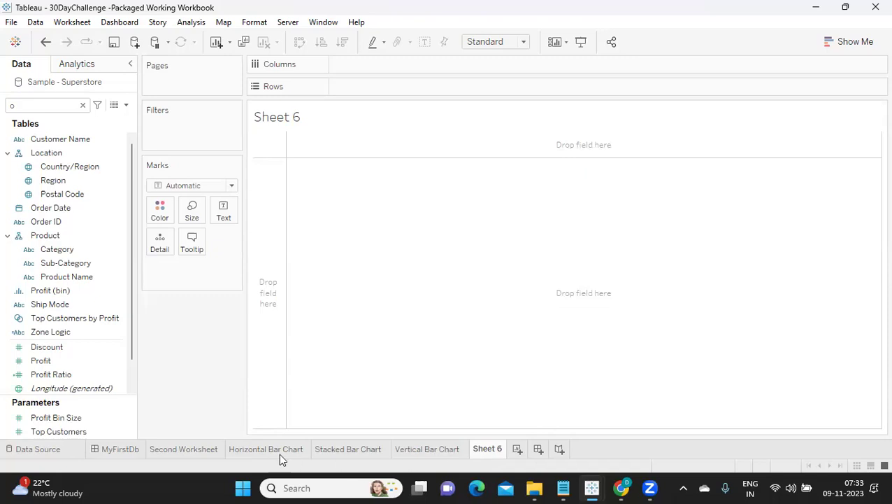
left_click(258, 450)
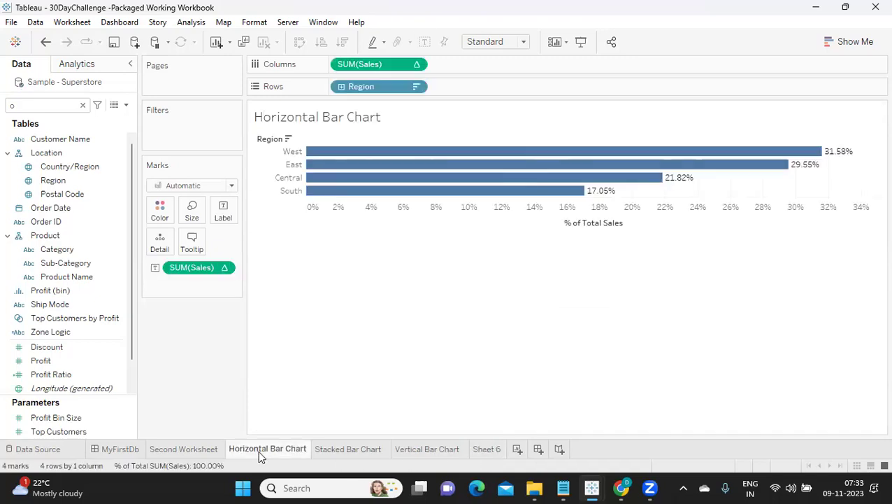
left_click(343, 450)
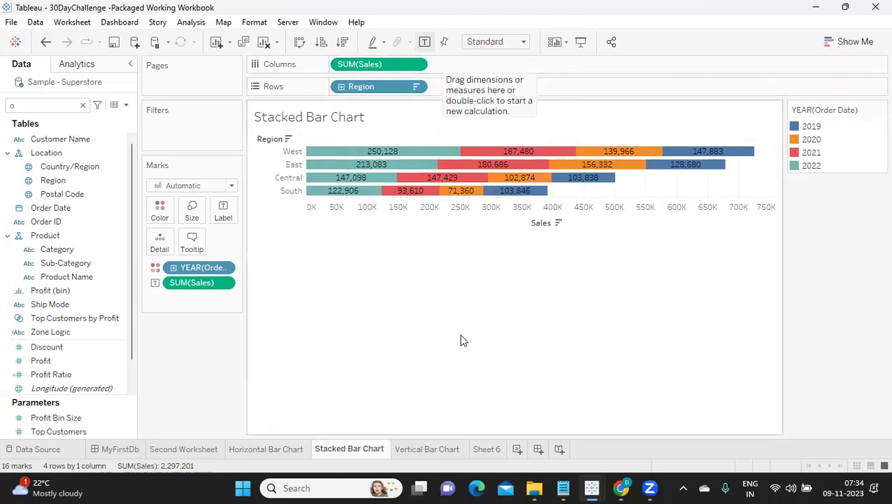
mouse_move(434, 447)
left_click(488, 448)
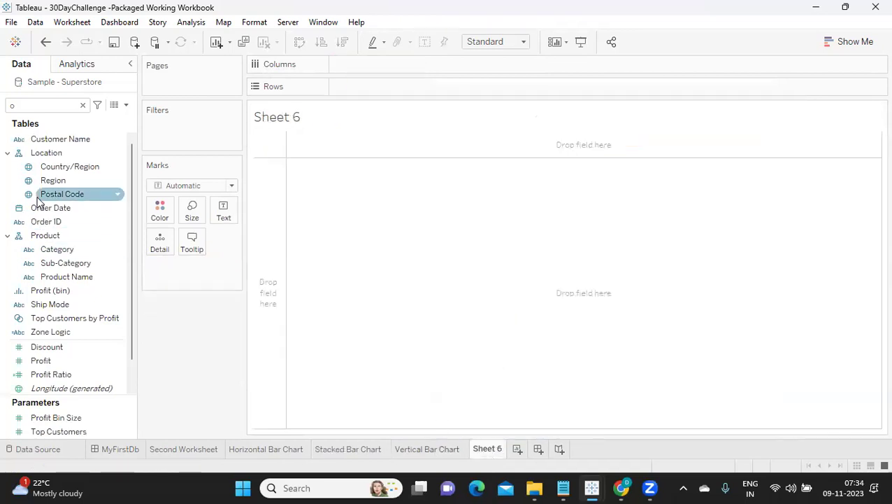
Place Region on Rows and Sales on Columns in the empty Sheet 6
type("re")
left_click_drag(56, 166, 336, 89)
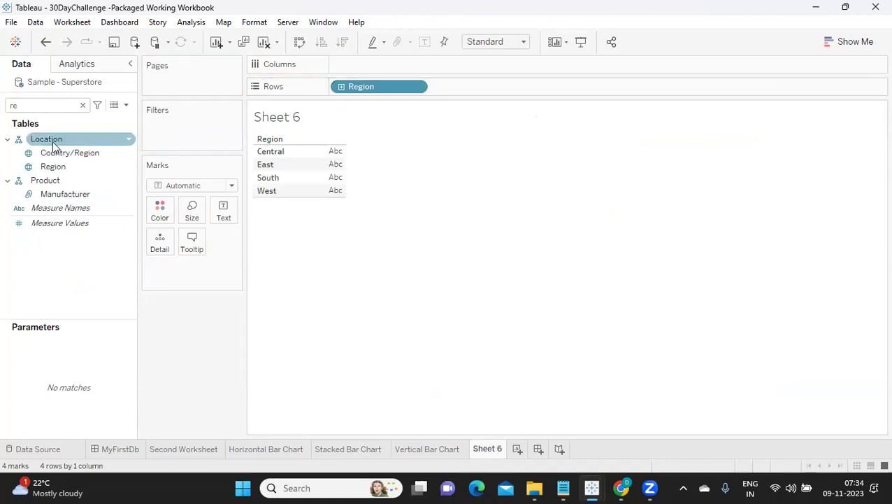
key("BackSpace")
key("BackSpace")
type("sa")
left_click_drag(42, 149, 364, 66)
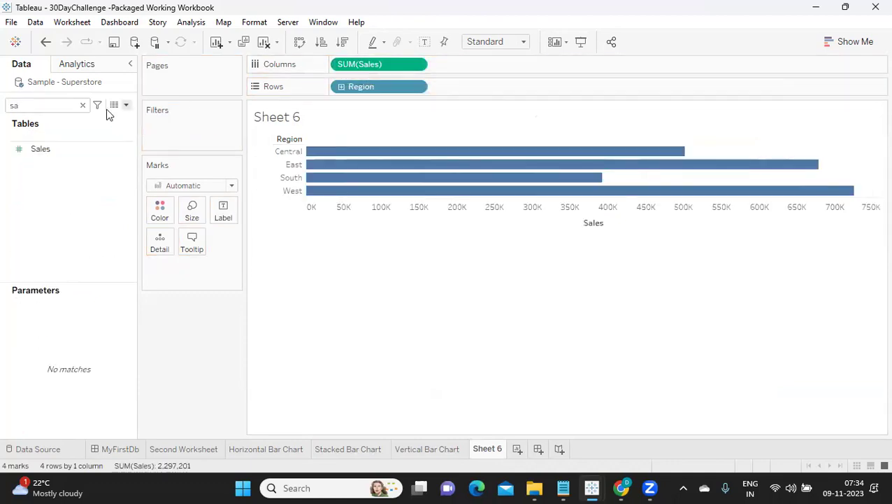
Add Profit to the Sales axis so both measures share one axis for each region
key("BackSpace")
key("BackSpace")
type("pr")
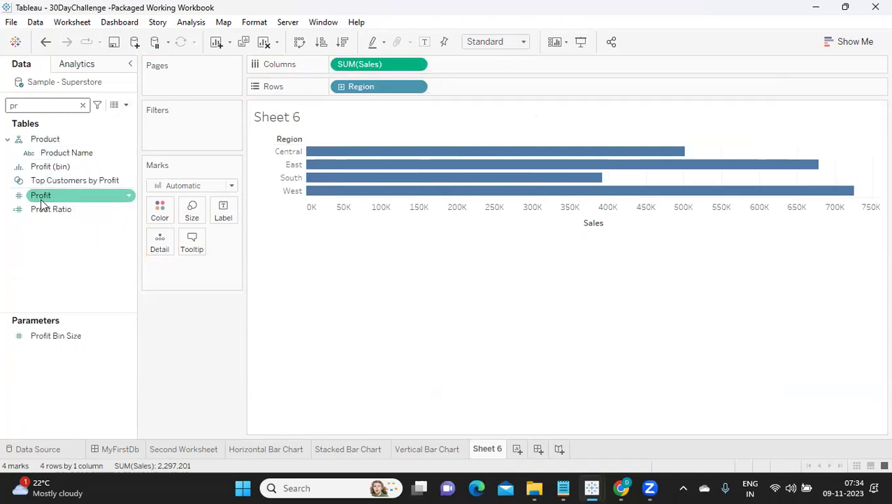
left_click_drag(42, 201, 330, 207)
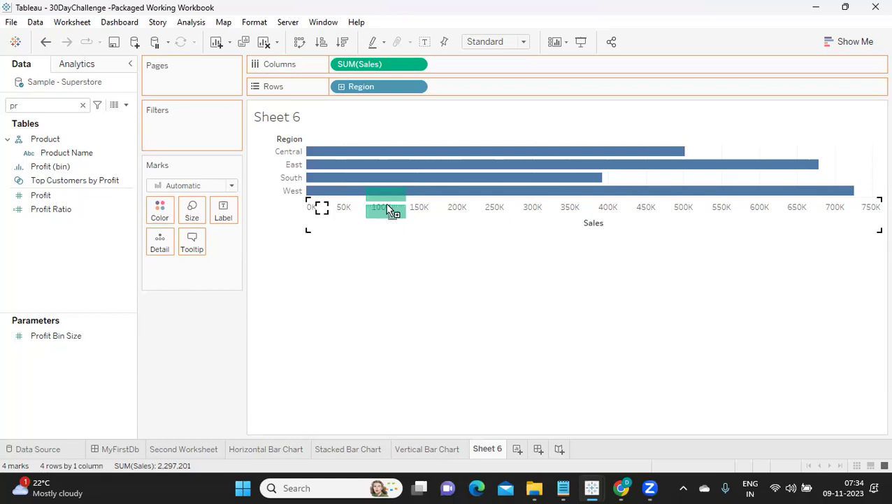
left_click_drag(390, 211, 388, 210)
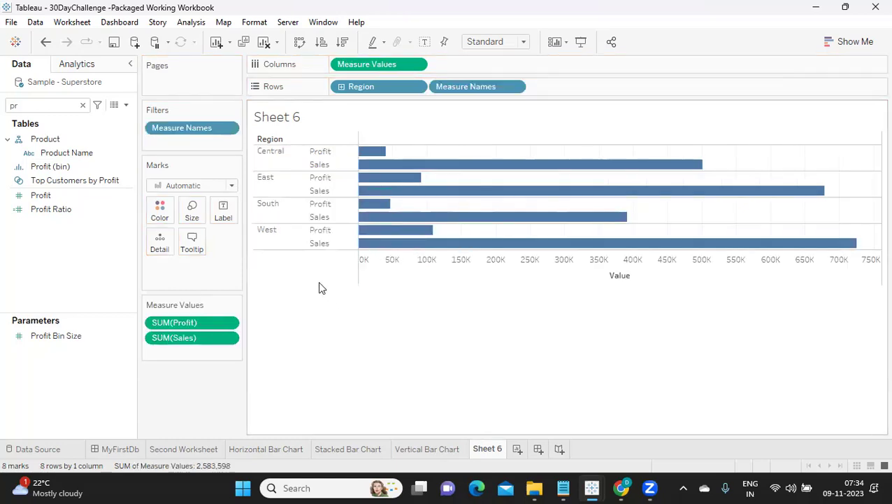
mouse_move(378, 165)
Rename Sheet 6 as Side by Side Bar Chart and color its bars by Measure Names
double_click(493, 448)
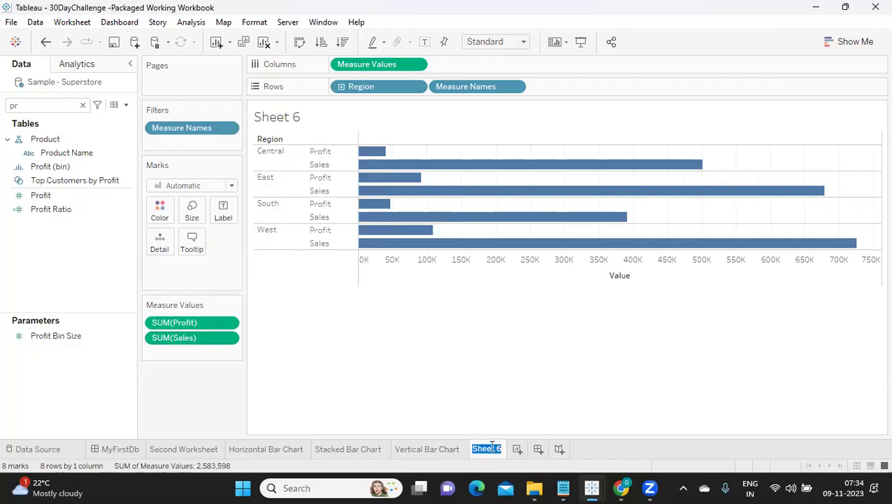
type("Side by S")
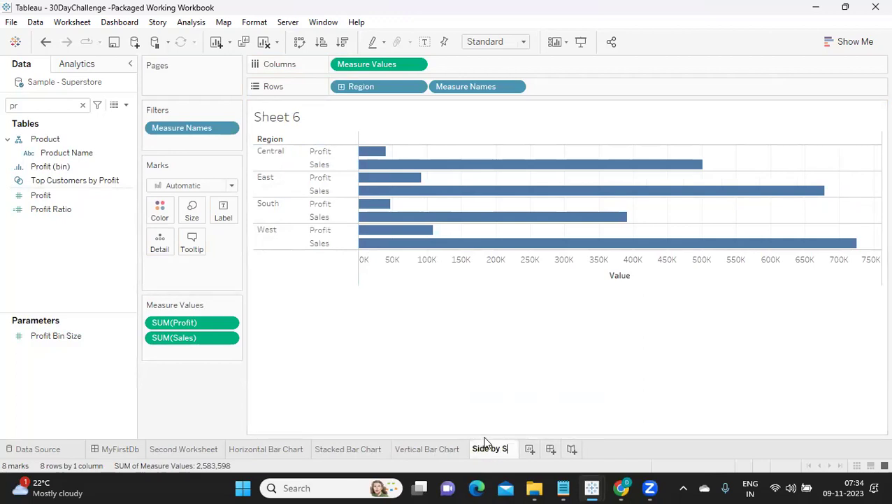
type("ide Bar ")
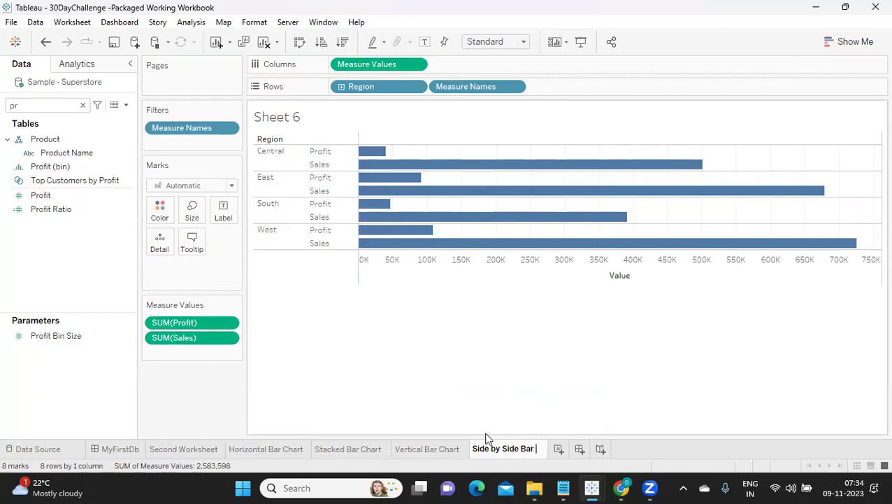
type("Chart")
key("Return")
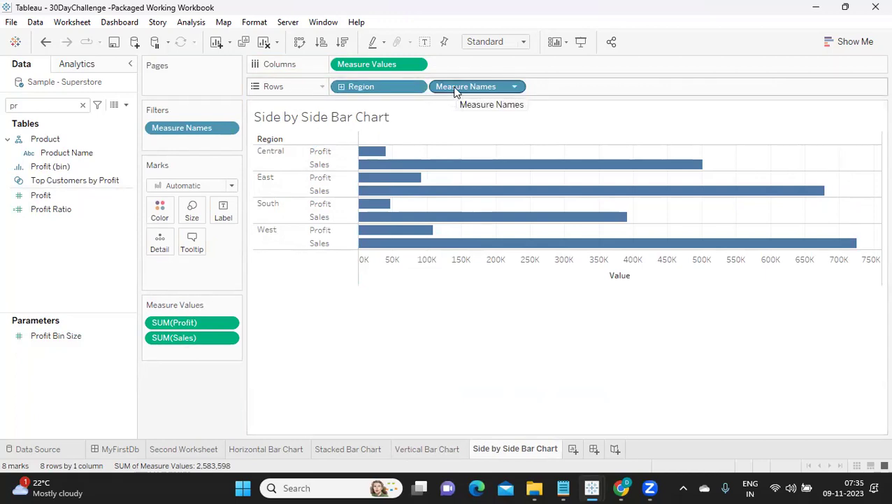
left_click_drag(457, 81, 161, 208)
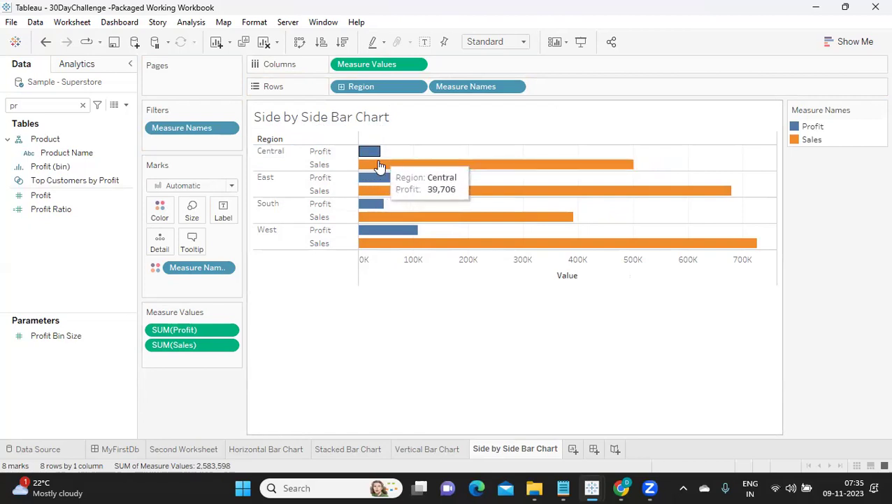
Create another new worksheet with Region on Rows and Sales on Columns
left_click(574, 448)
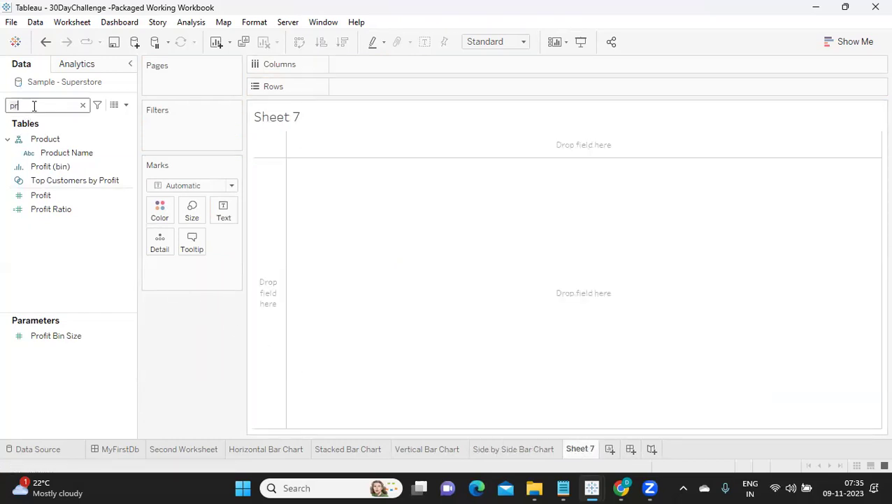
key("BackSpace")
key("BackSpace")
type("re")
left_click_drag(53, 166, 353, 89)
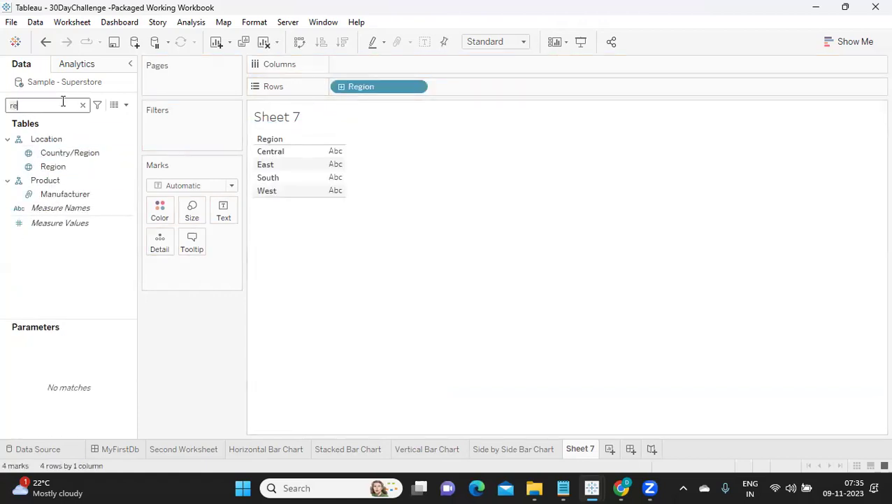
key("BackSpace")
key("BackSpace")
type("sa")
left_click_drag(42, 149, 401, 70)
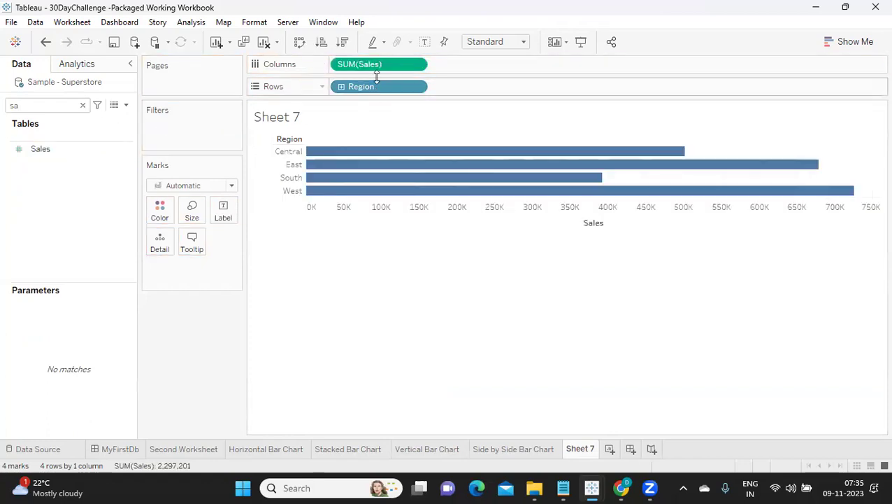
Add Profit beside Sales on Columns in Sheet 7 and compare the result with the Side by Side Bar Chart sheet
key("BackSpace")
key("BackSpace")
type("pr")
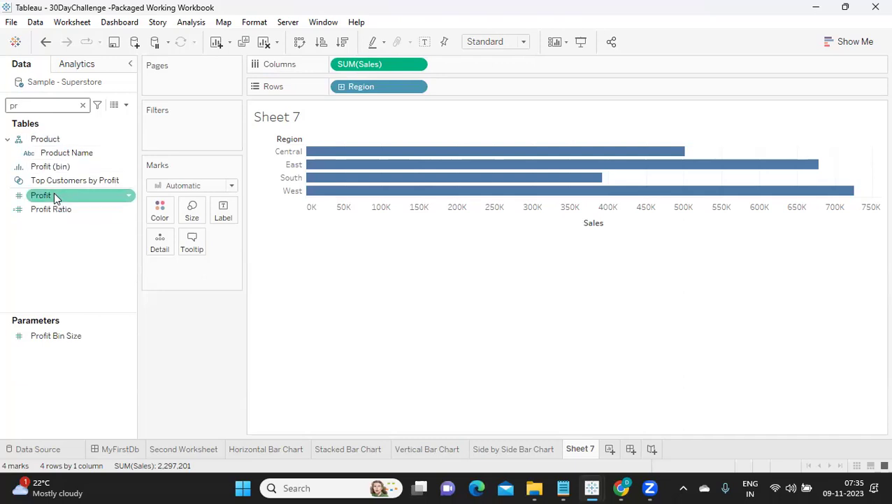
left_click_drag(56, 198, 484, 67)
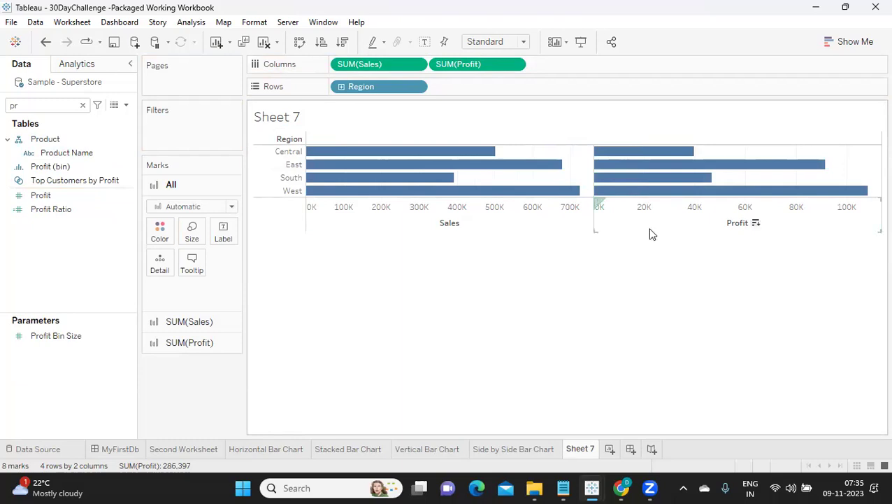
left_click(514, 449)
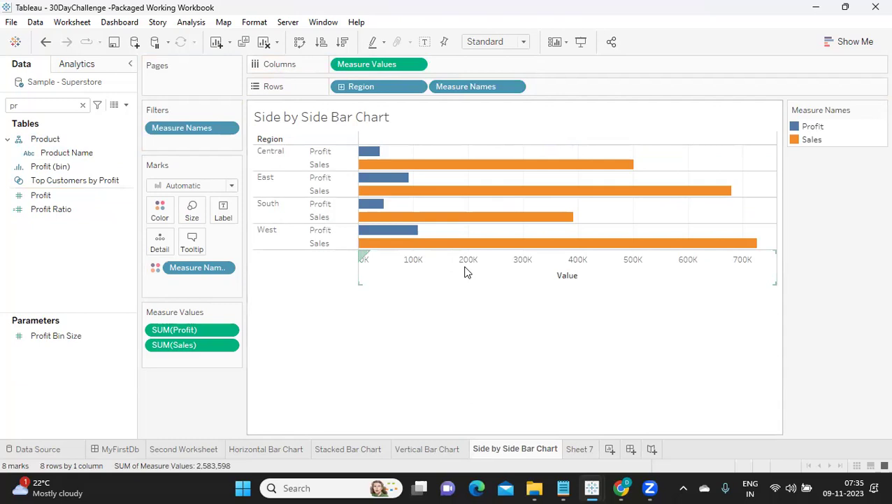
left_click(577, 450)
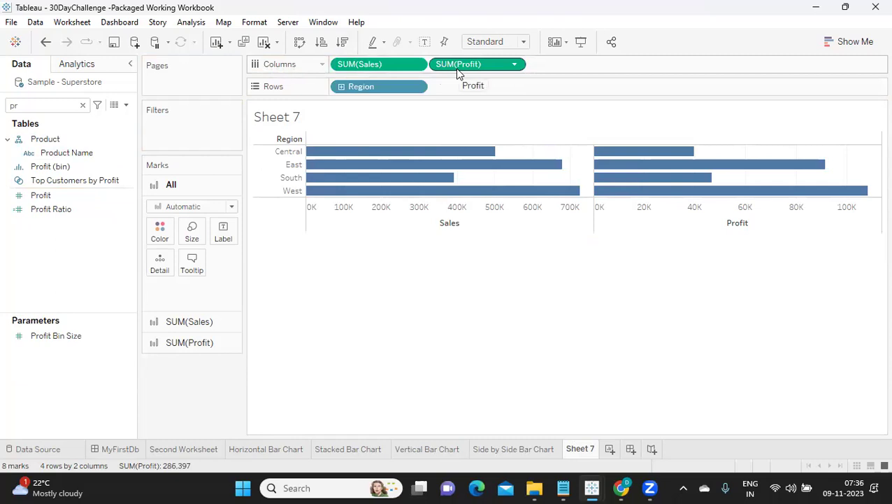
Combine Sales and Profit as a dual axis in Sheet 7 and synchronize the two axes
left_click(514, 65)
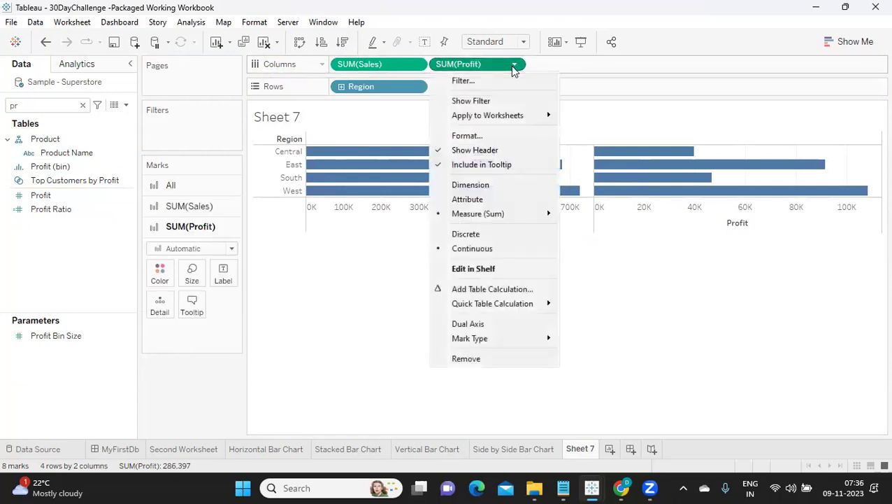
left_click(467, 325)
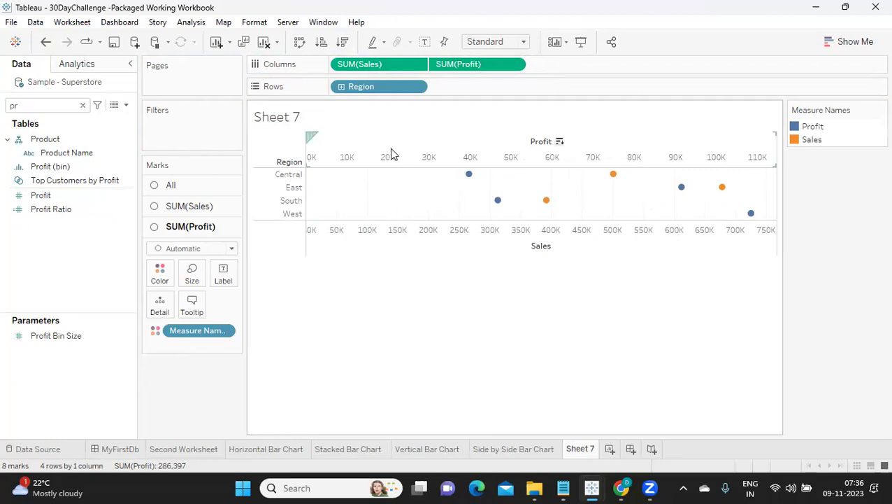
right_click(396, 242)
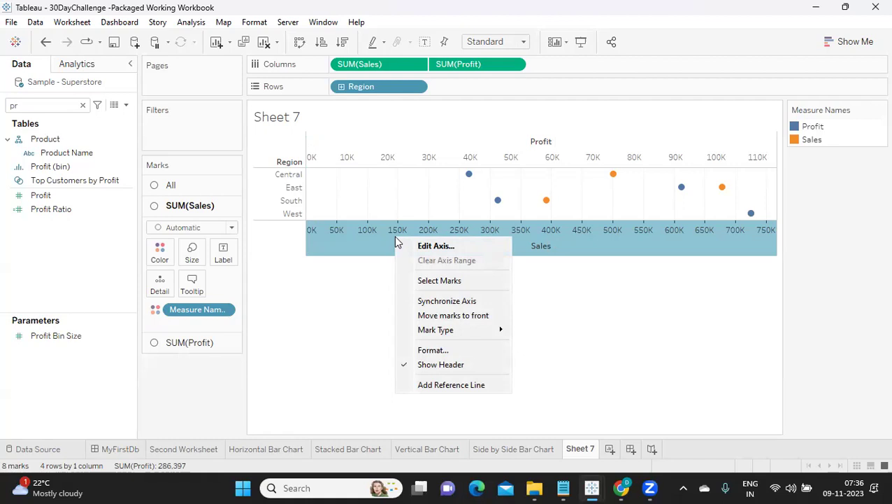
left_click(429, 301)
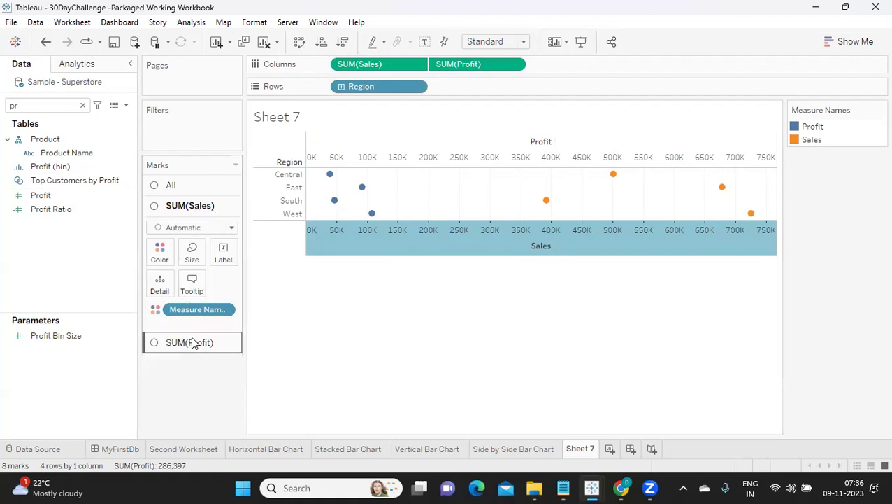
Set the mark type of both SUM(Sales) and SUM(Profit) to Bar
left_click(184, 184)
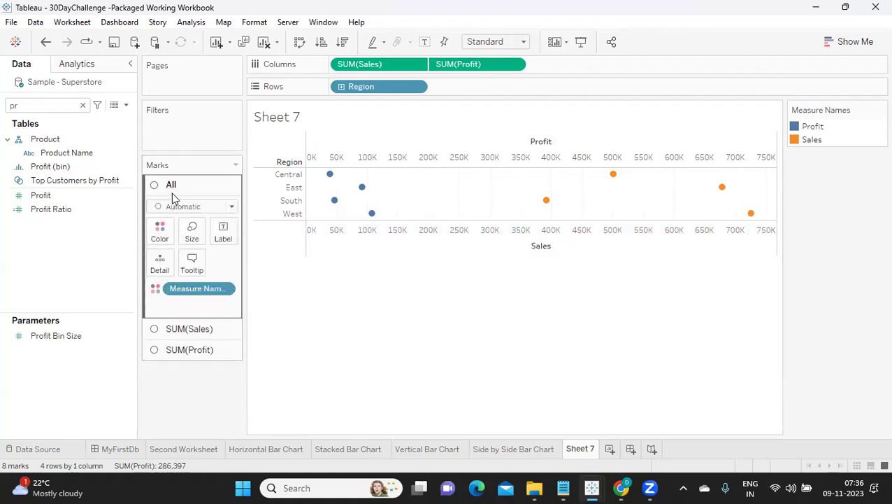
left_click(166, 329)
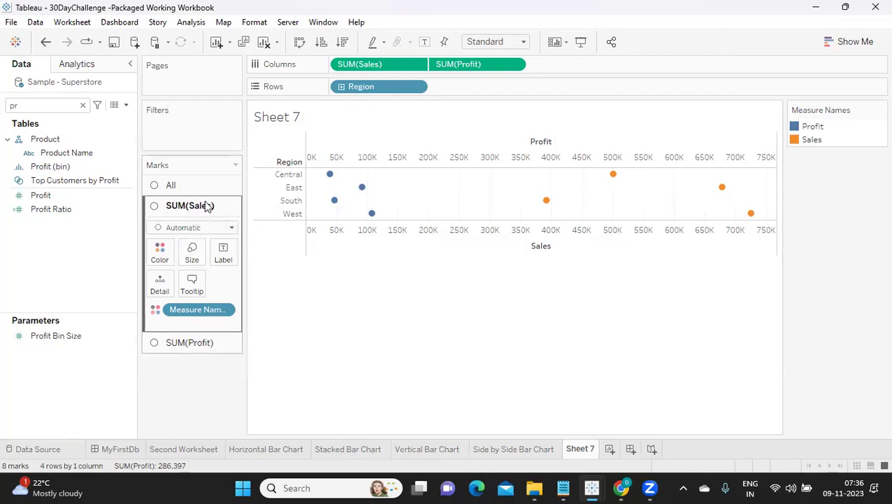
left_click(196, 227)
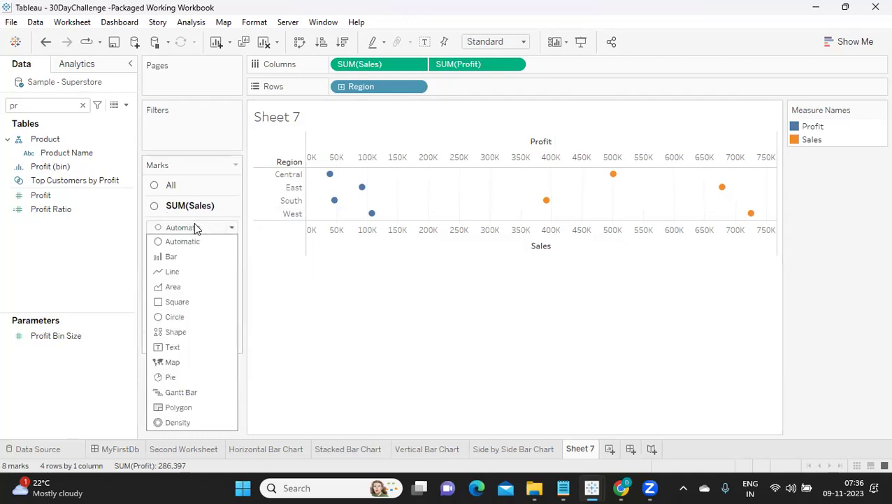
left_click(173, 257)
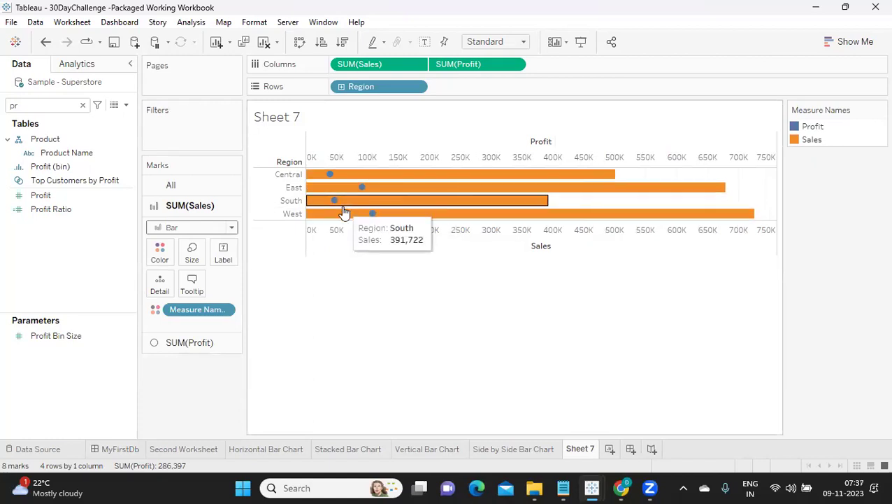
left_click(195, 344)
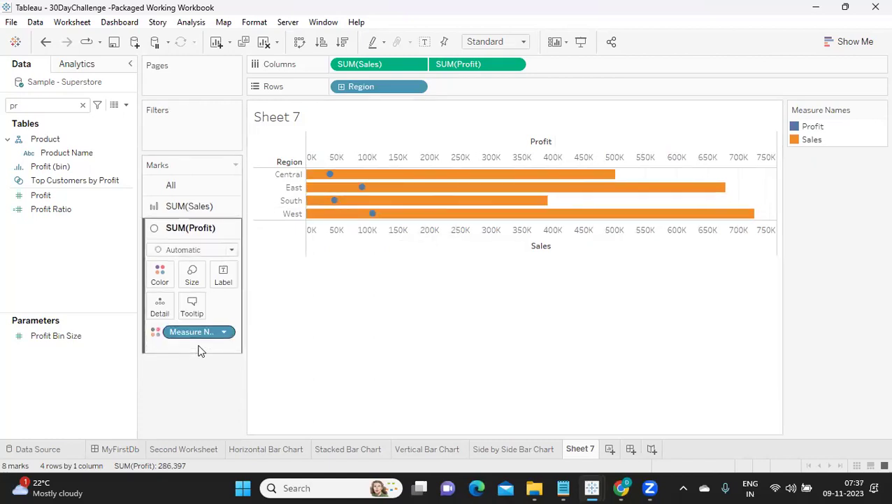
left_click(180, 250)
left_click(171, 278)
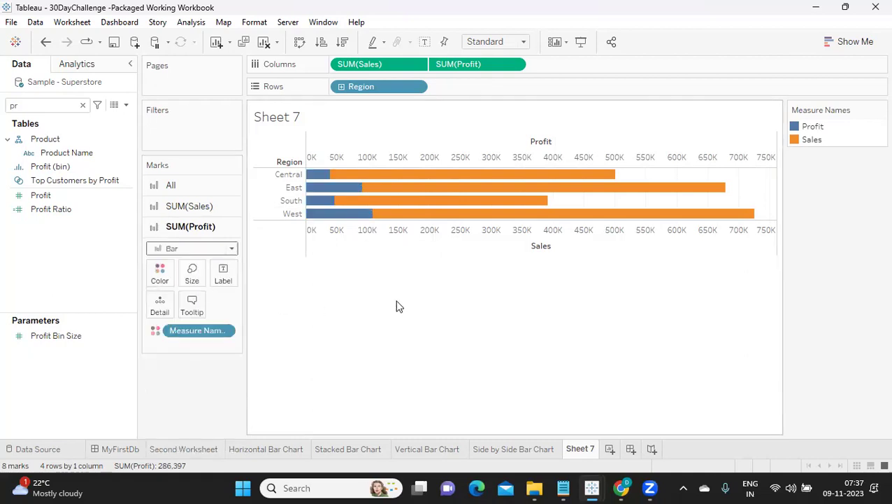
Reduce the size of the Profit bars to just below the middle of the range so they are thinner than the Sales bars
left_click(192, 280)
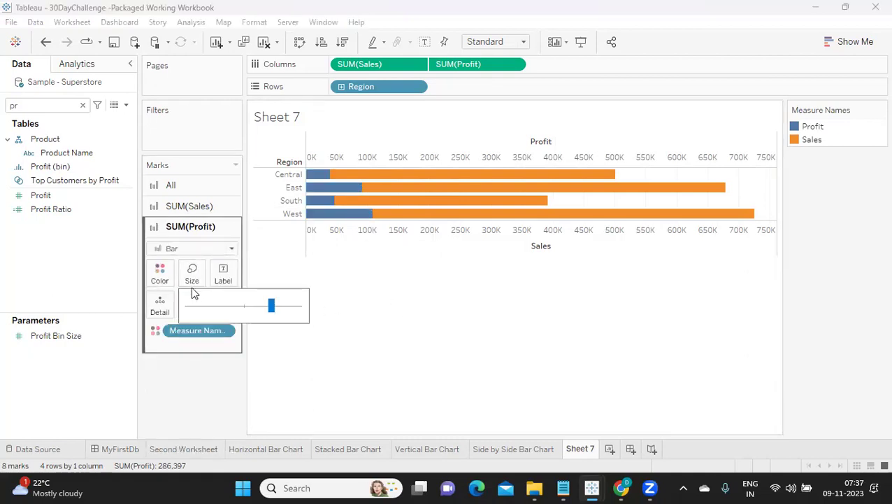
left_click(249, 306)
left_click(235, 307)
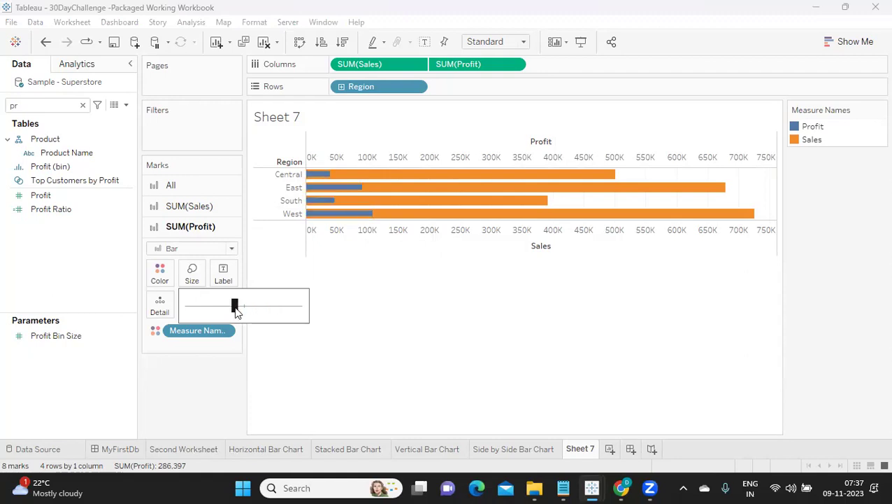
left_click(420, 329)
Rename Sheet 7 as Bar in Bar Chart
double_click(578, 451)
type("Bar in Bar Chart")
key("Return")
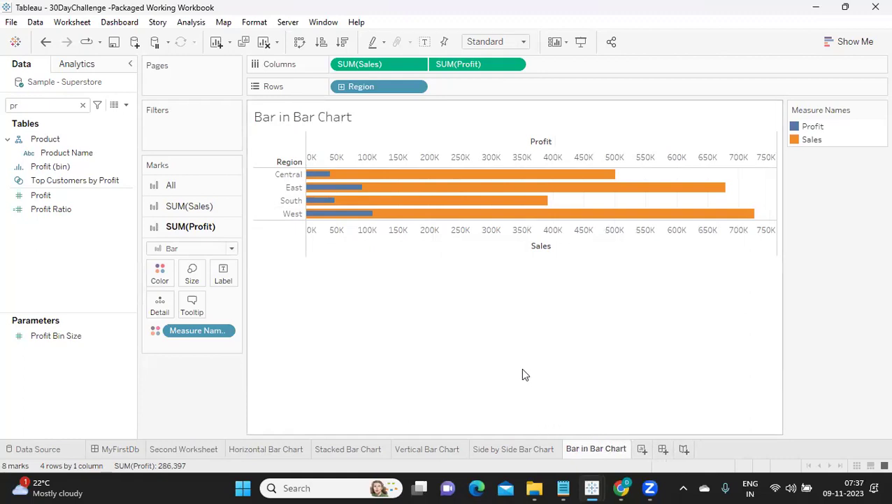
Create a new worksheet, search the fields for "re" and place Region on Rows
mouse_move(621, 488)
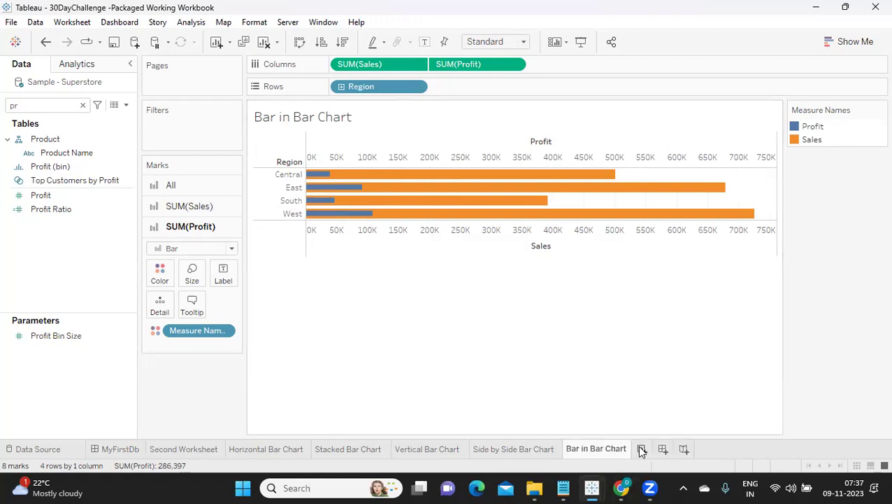
left_click(642, 451)
left_click(42, 105)
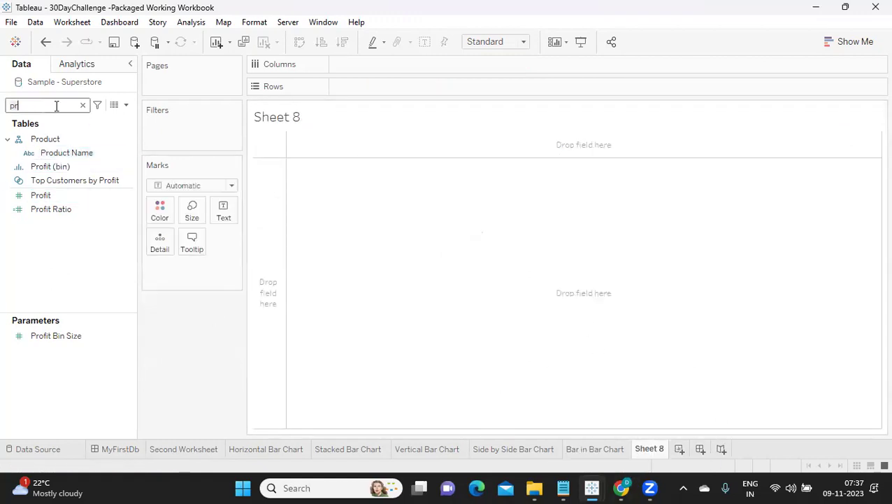
mouse_move(616, 461)
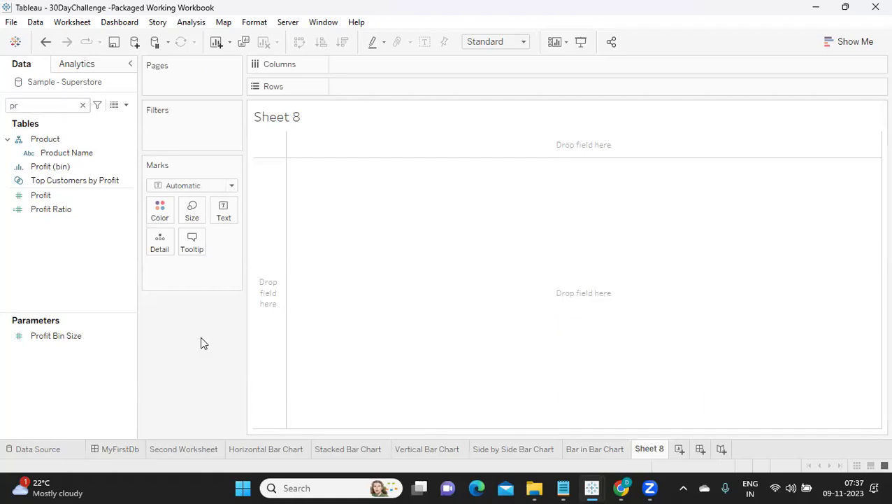
left_click(82, 106)
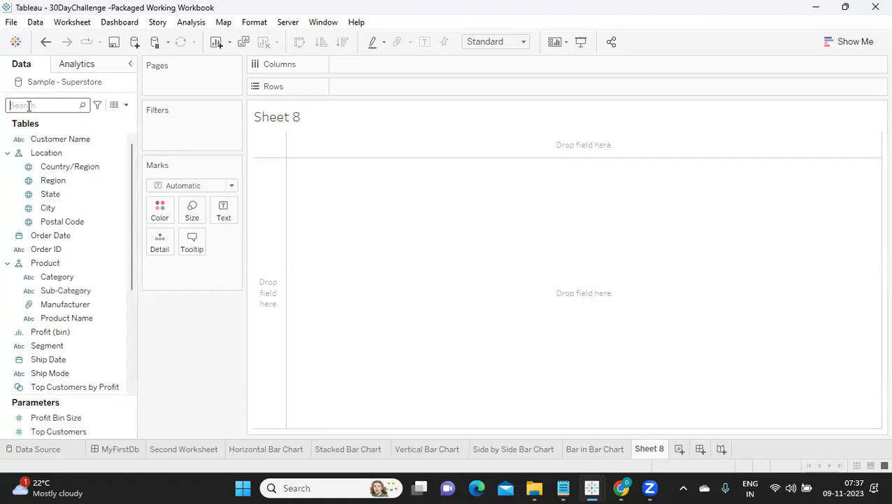
type("re")
left_click_drag(54, 167, 359, 88)
Search the fields for "sa" and place Sales on Columns in Sheet 8
left_click(24, 105)
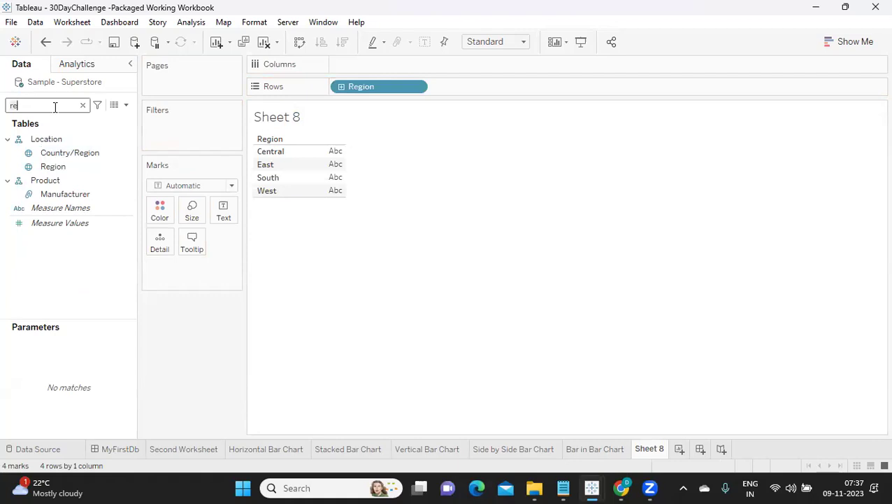
key("BackSpace")
key("BackSpace")
type("sa")
left_click_drag(51, 149, 353, 65)
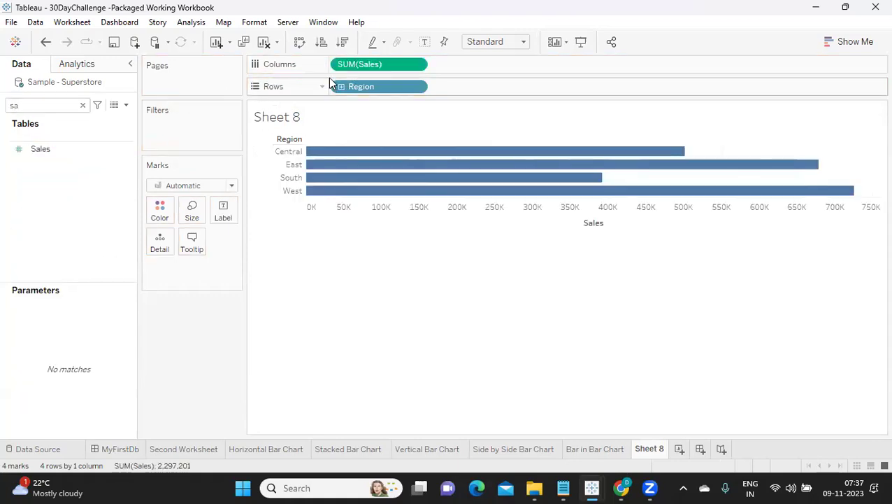
Add the ad hoc calculation avg(1) to Columns and merge it onto the Sales axis
double_click(465, 65)
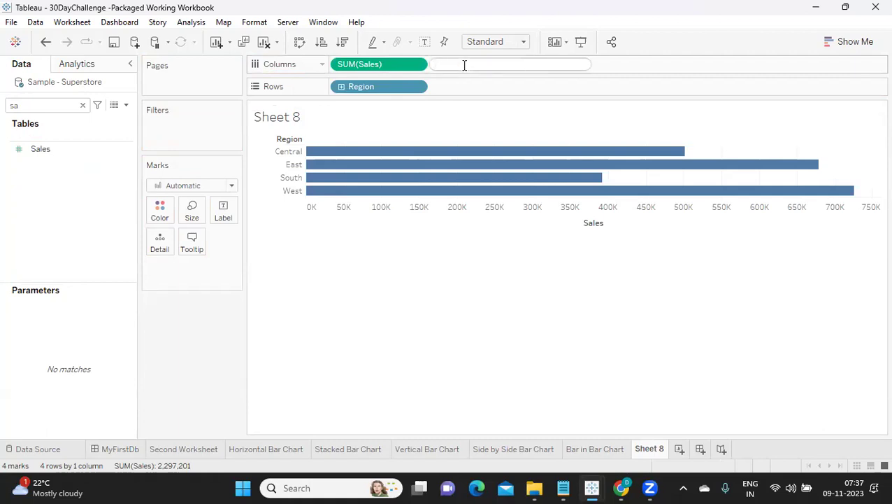
type("avg(1)")
key("Return")
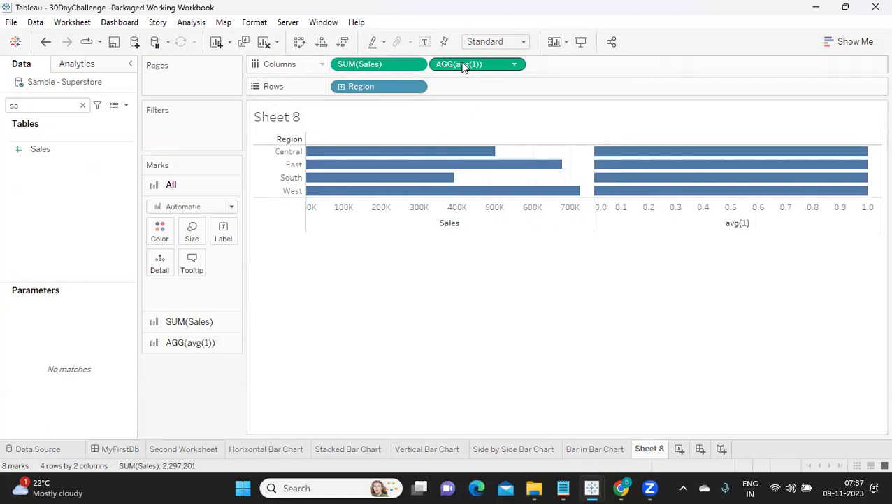
left_click_drag(462, 65, 402, 210)
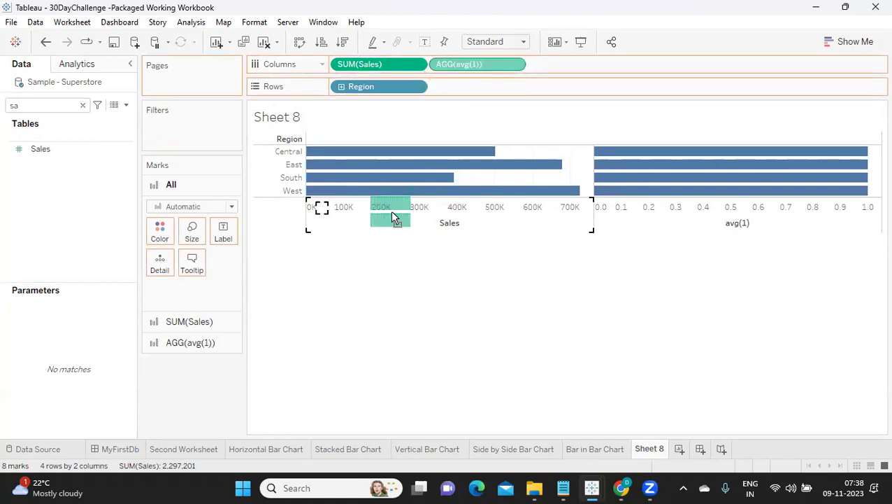
left_click_drag(390, 210, 392, 214)
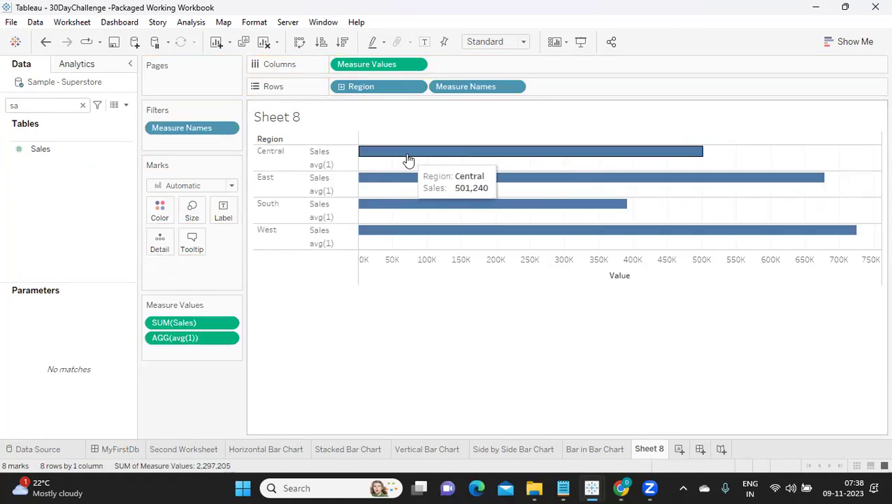
Change the mark type to Line and move Measure Names from Rows to Path
left_click(185, 188)
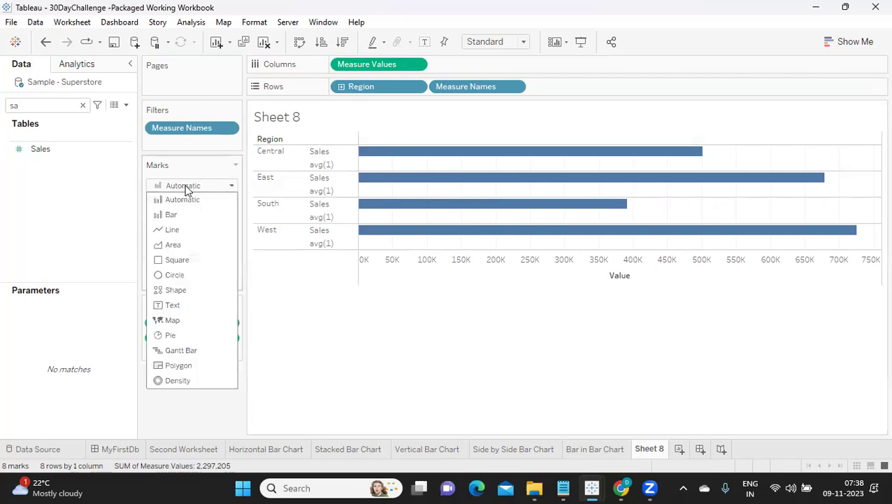
left_click(169, 230)
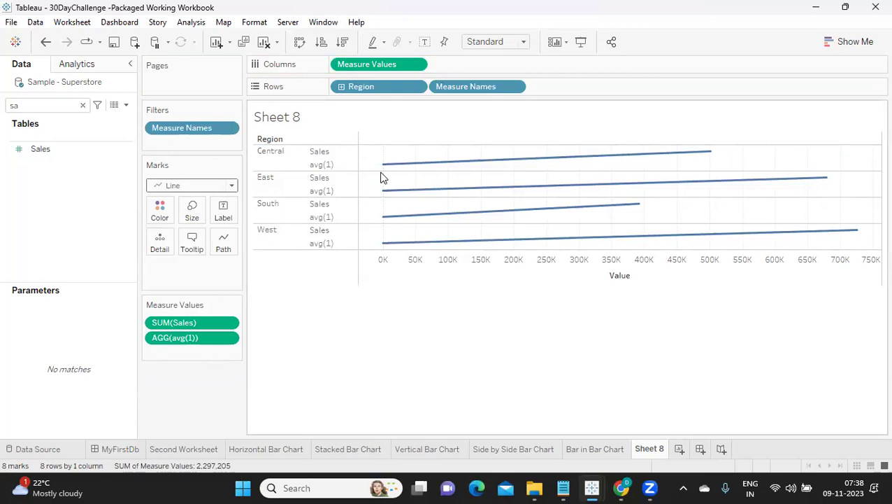
mouse_move(382, 173)
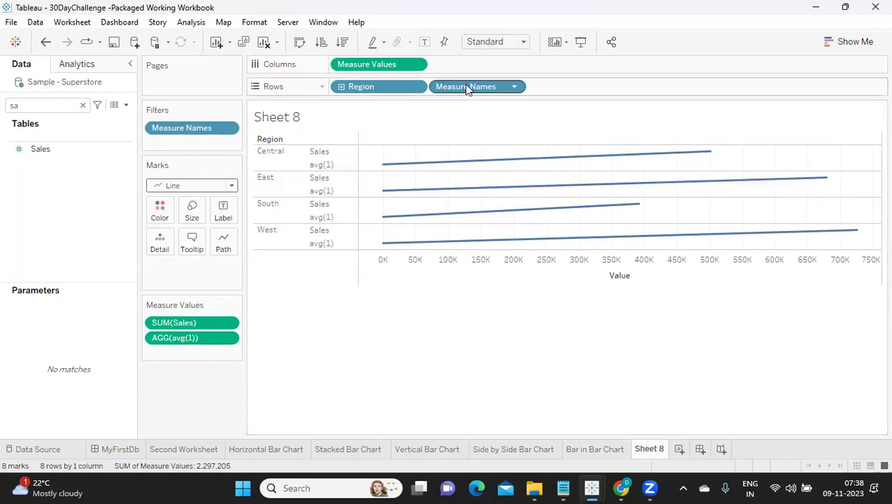
left_click_drag(464, 84, 220, 243)
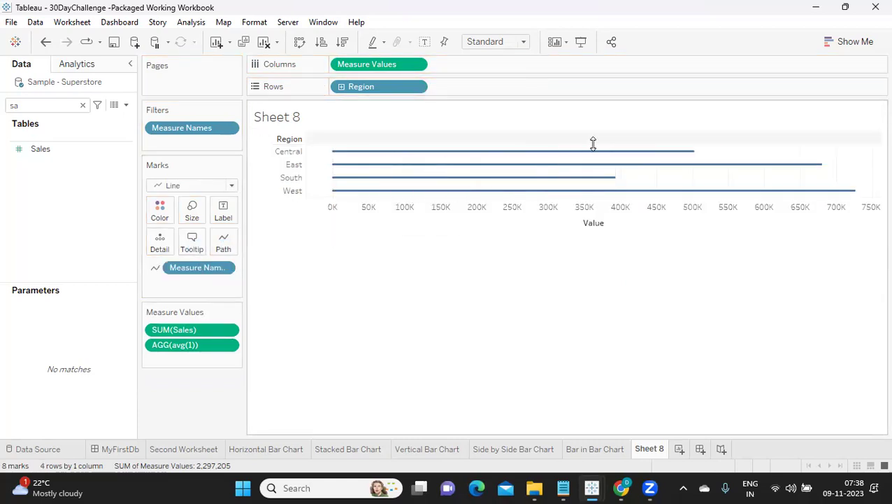
mouse_move(591, 151)
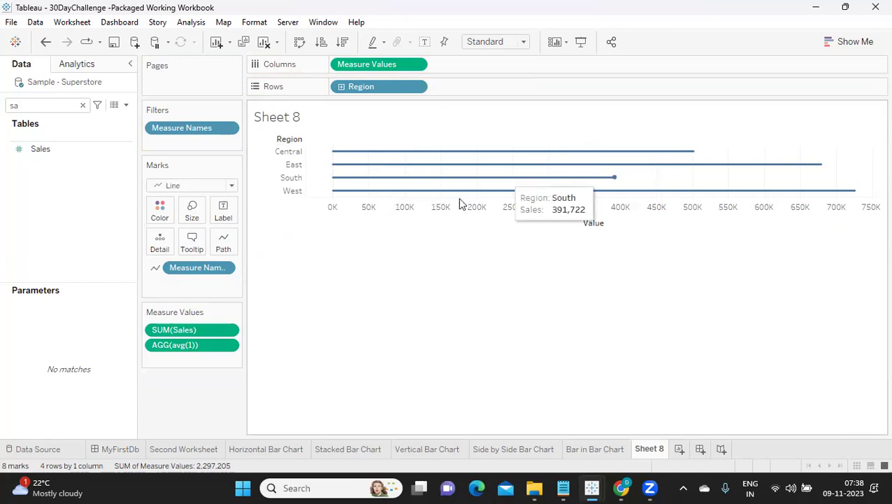
Increase the line size to roughly three quarters of the range so the lines look like thick rounded bars
left_click(186, 218)
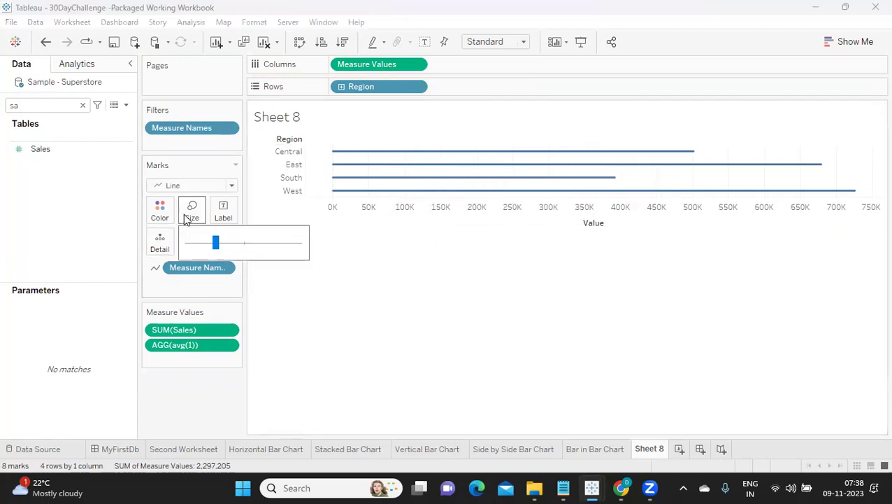
left_click(233, 243)
left_click(263, 243)
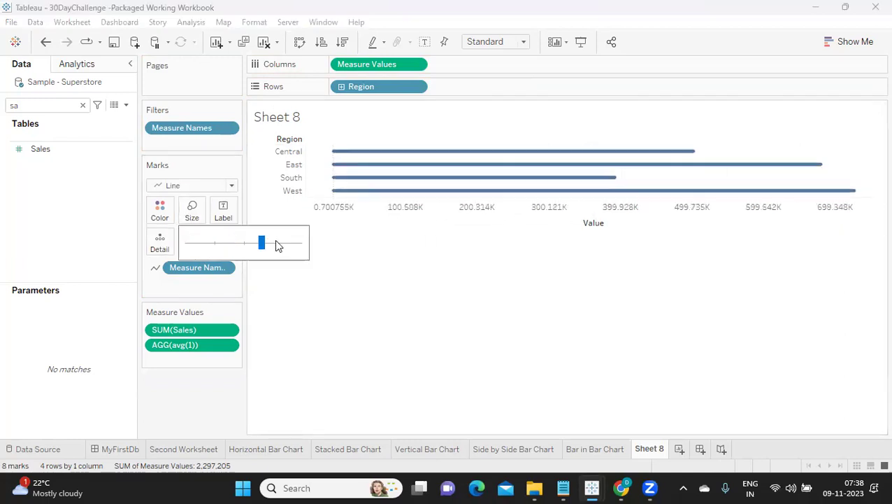
left_click(277, 243)
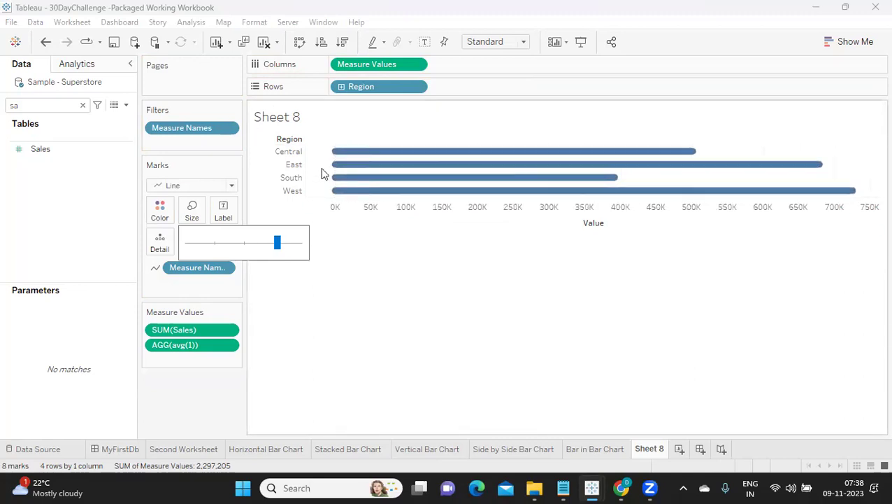
mouse_move(657, 151)
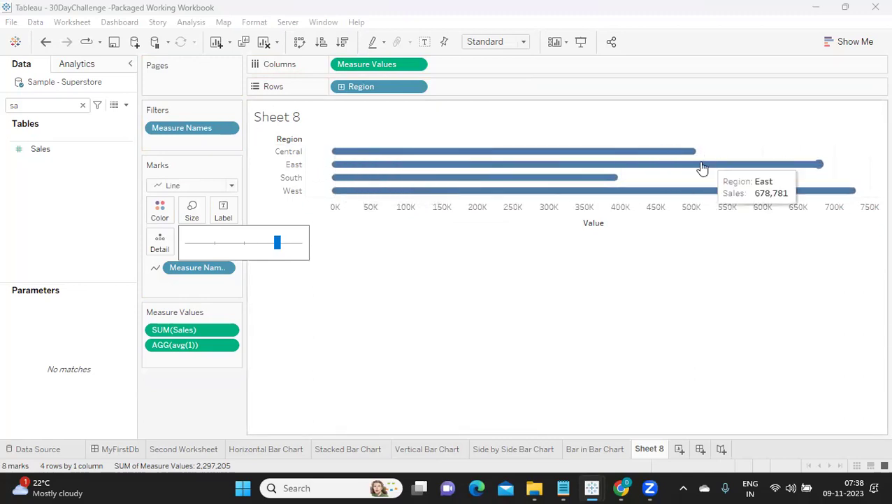
Rename Sheet 8 as Rounded Bar Chart
double_click(648, 452)
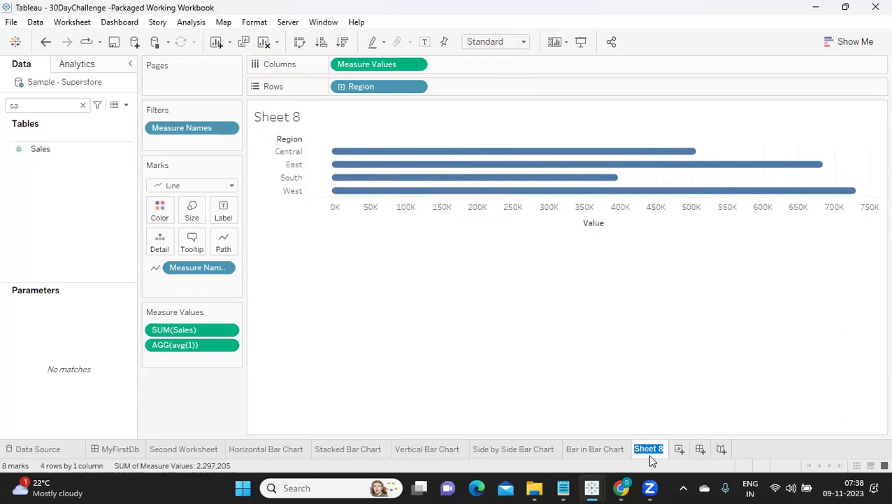
type("Rounded Bar Chart")
key("Return")
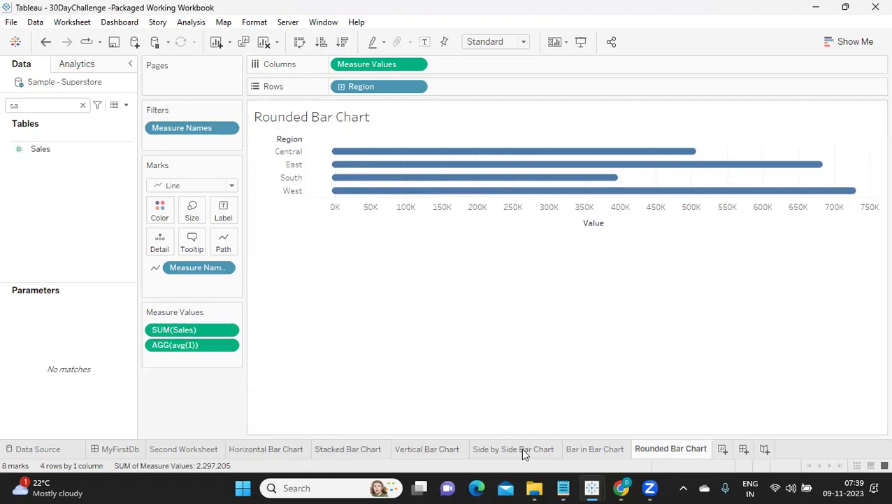
Add a new worksheet with Sales on Columns and Region on Rows
left_click(723, 449)
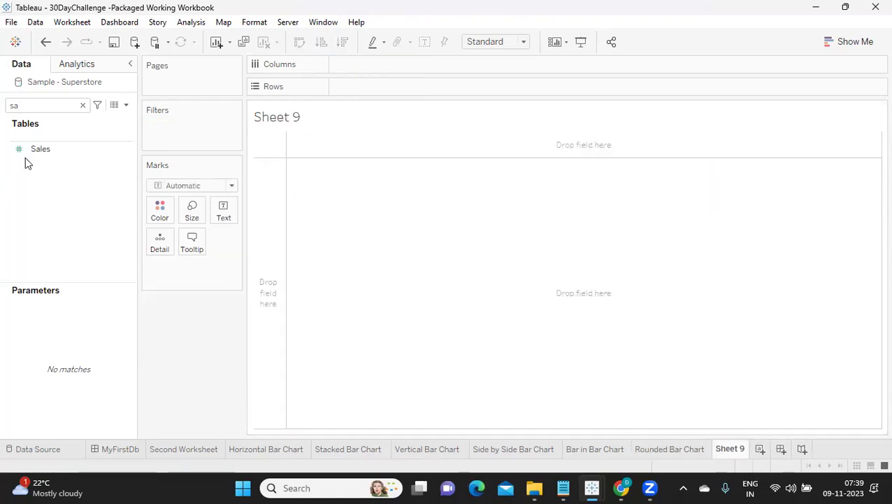
left_click_drag(34, 151, 370, 61)
left_click(39, 107)
key("BackSpace")
key("BackSpace")
type("re")
left_click_drag(52, 171, 349, 92)
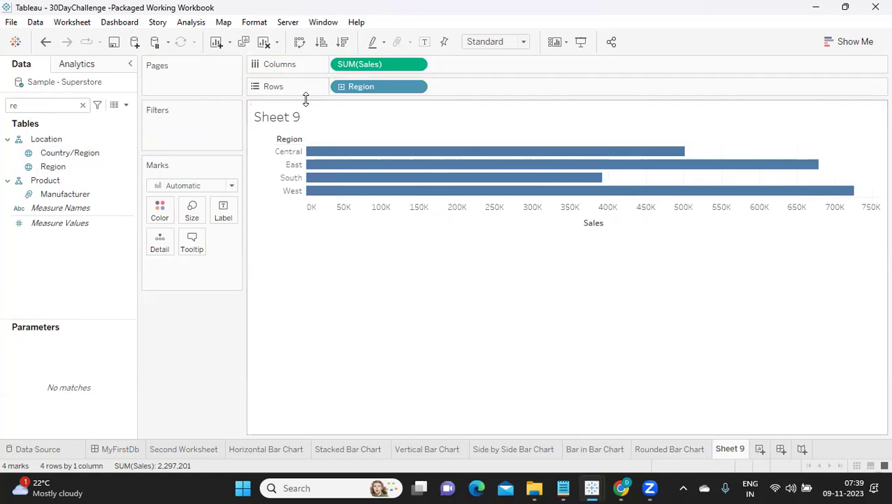
Apply the Percent of Total quick table calculation to SUM(Sales) on Columns
left_click(416, 64)
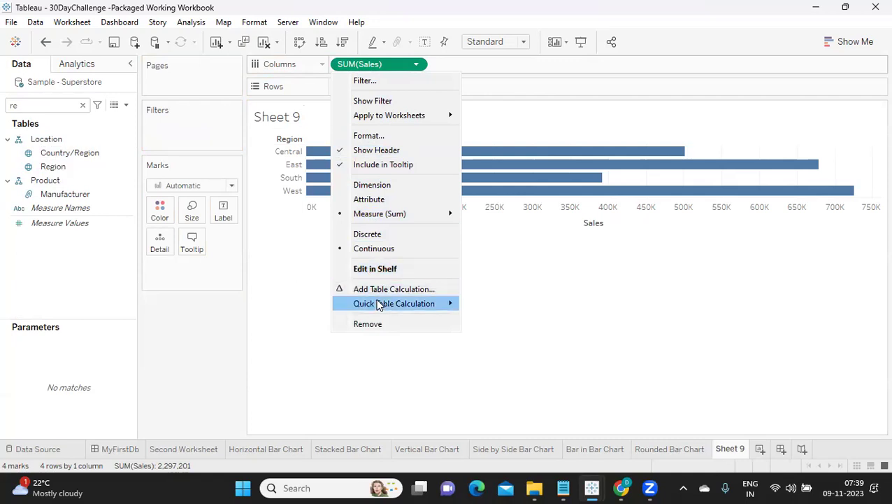
mouse_move(379, 305)
left_click(498, 350)
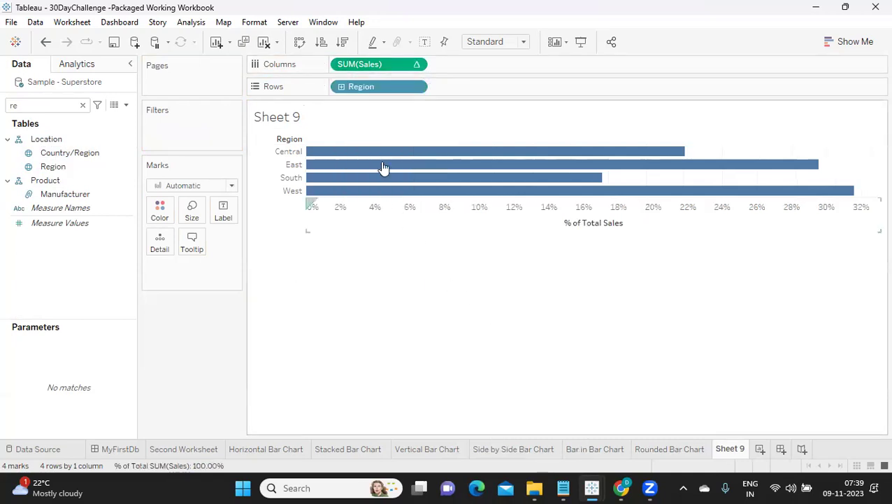
Duplicate the percent-of-total Sales measure on Columns and combine the two as a dual axis
left_click_drag(362, 73, 478, 74)
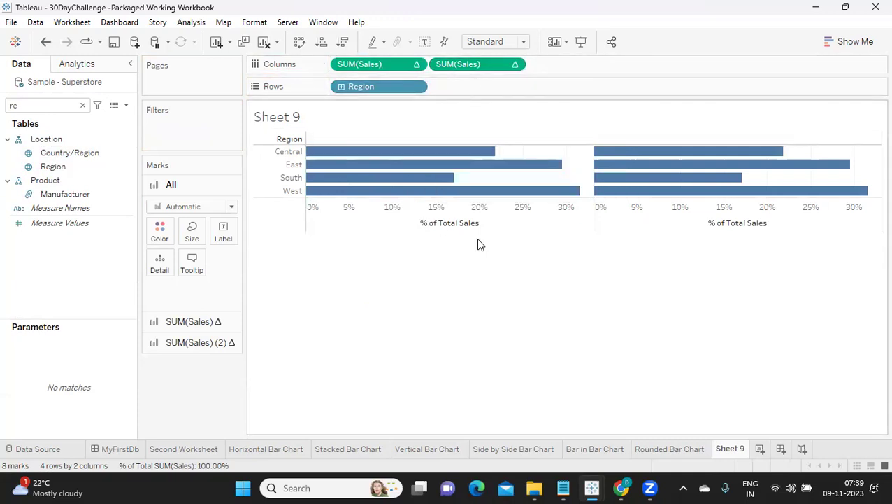
left_click(515, 65)
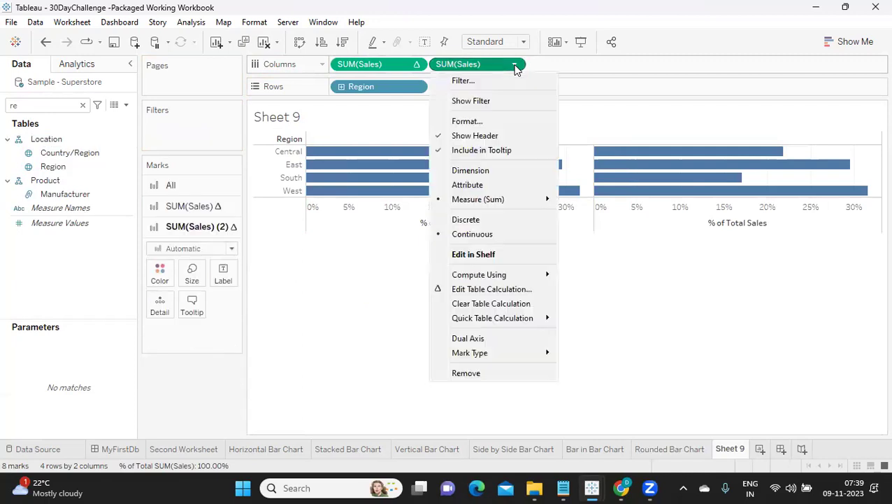
left_click(475, 338)
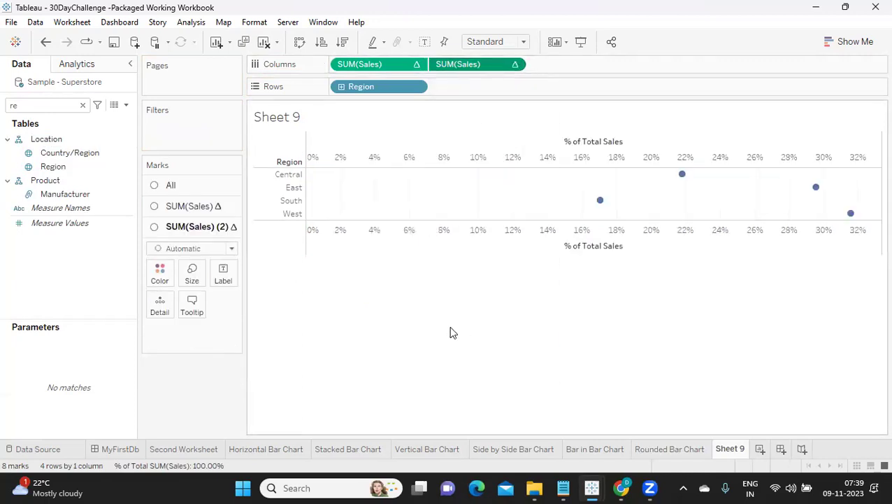
Set the mark type of both Sales measures to Bar
left_click(184, 205)
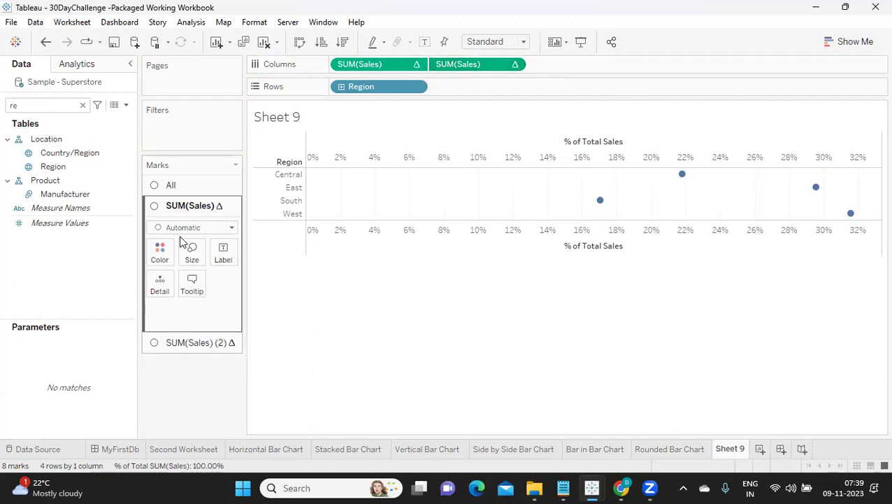
left_click(184, 227)
left_click(175, 259)
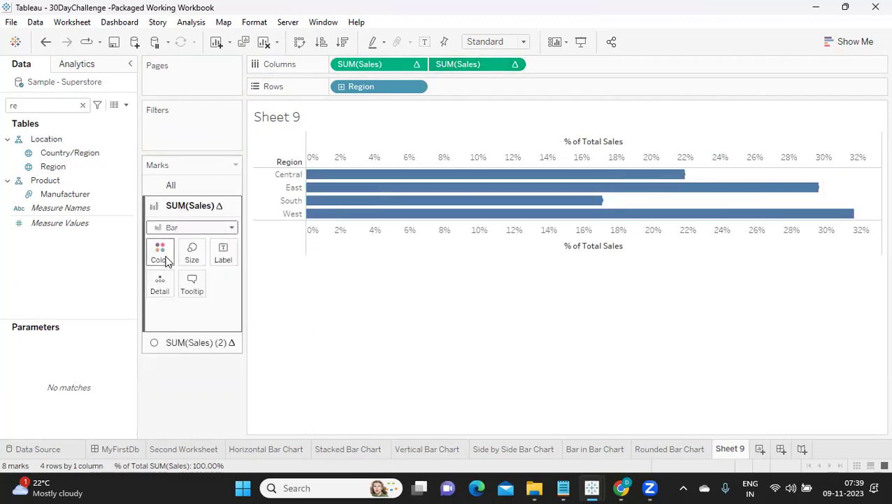
left_click(186, 344)
left_click(193, 248)
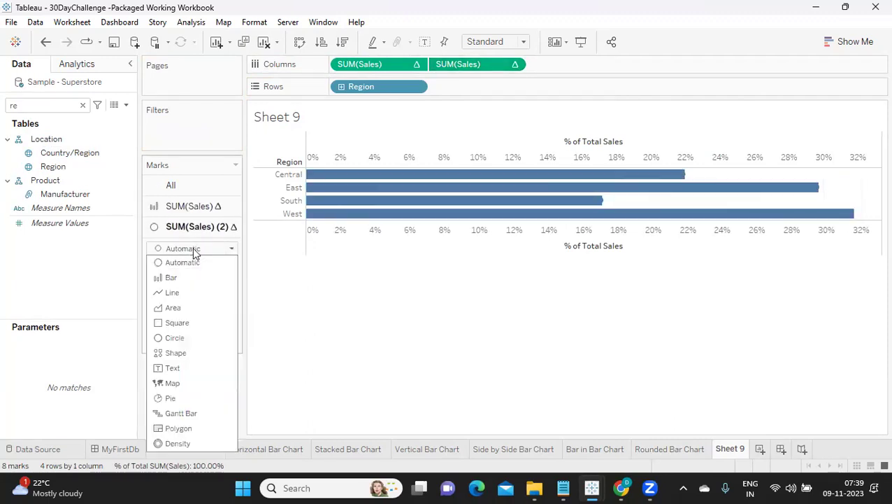
left_click(180, 279)
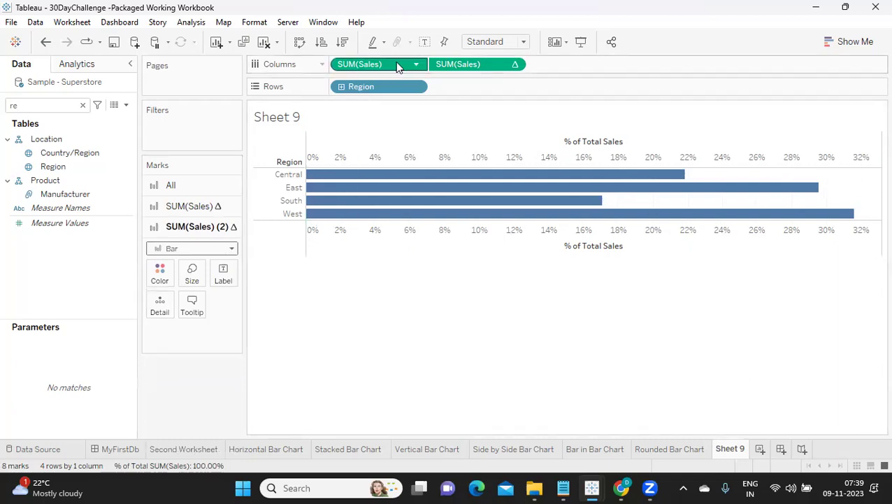
Subtract 0.003 at the end of the first Sales measure's percent-of-total formula on Columns
double_click(378, 64)
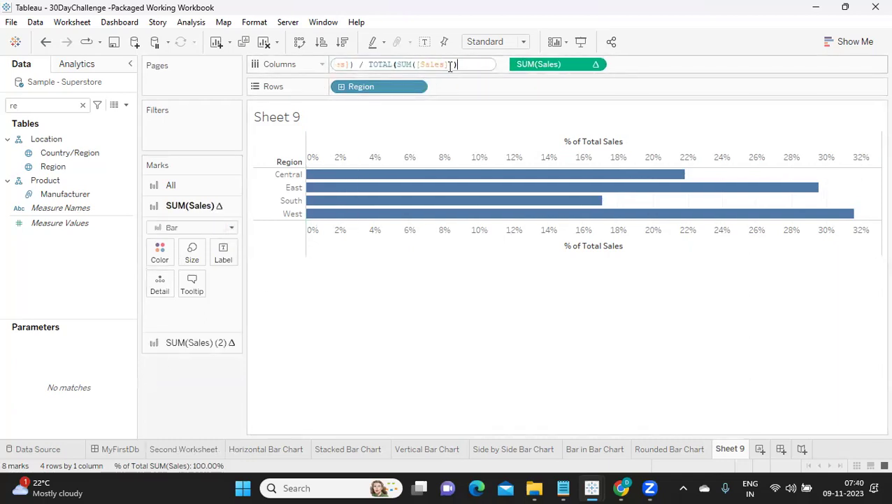
type("-0.")
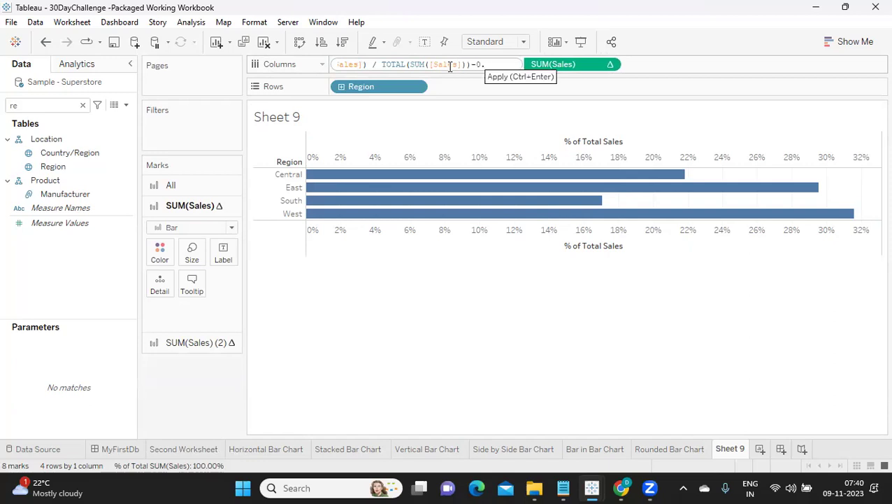
type("003")
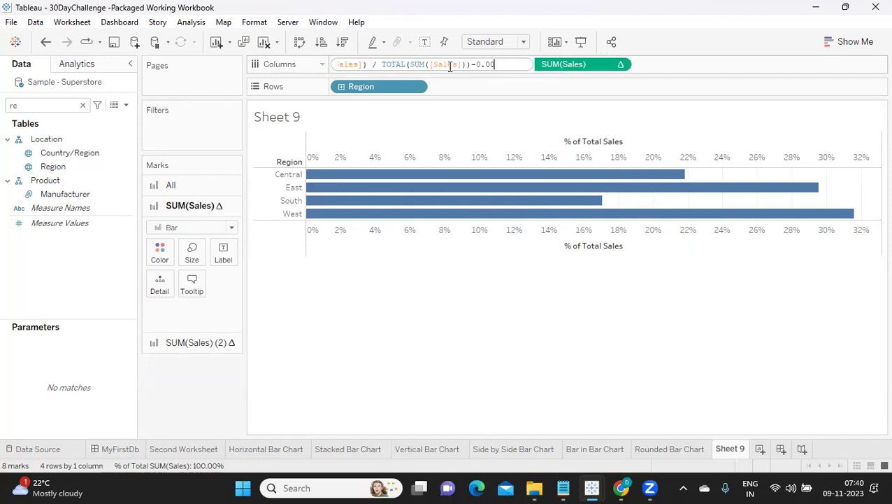
key("Return")
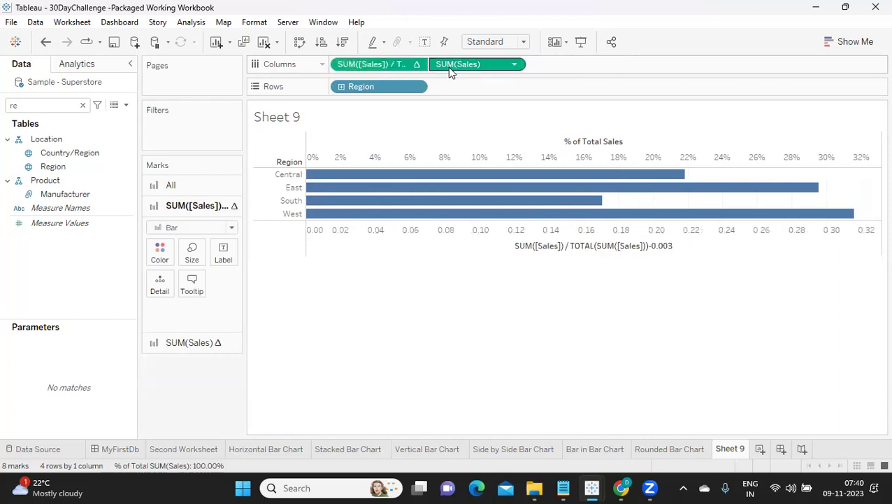
Give the bars of the second measure, SUM(Sales), a black border and a white fill
left_click(175, 342)
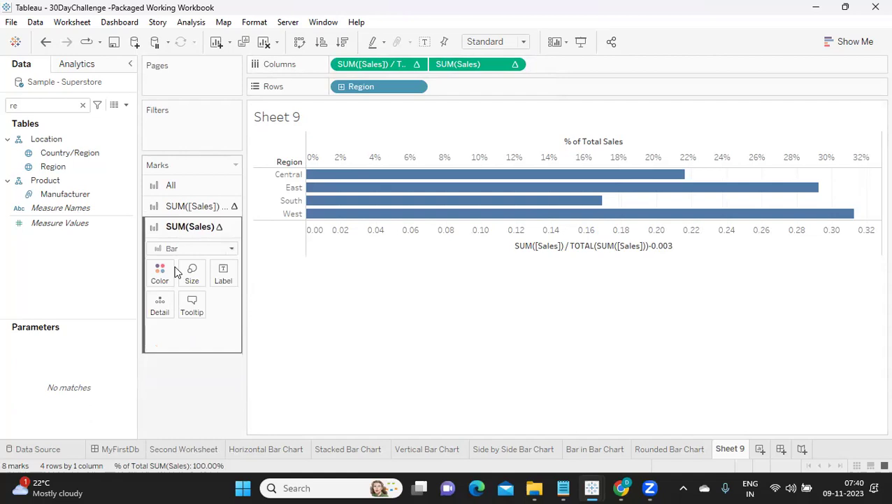
left_click(158, 274)
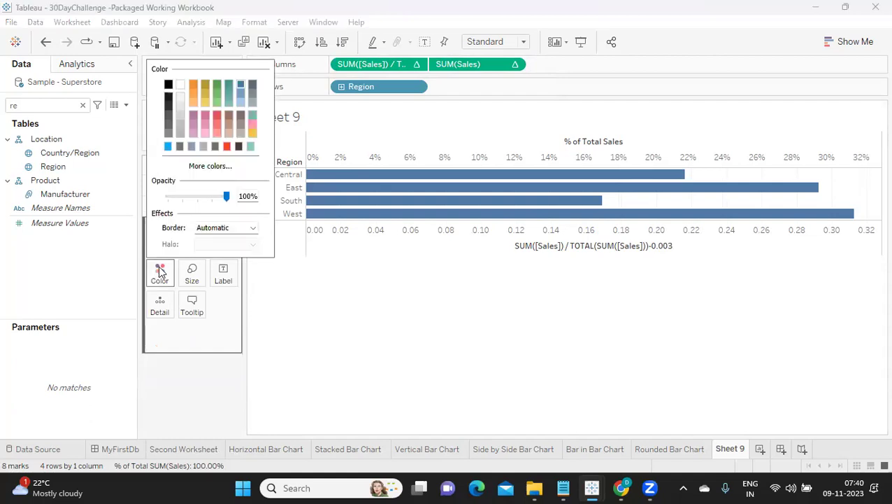
left_click(169, 87)
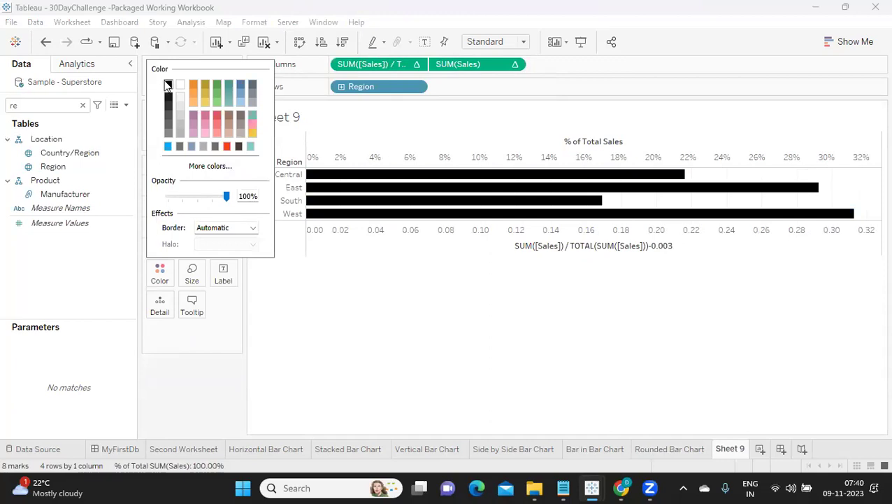
left_click(242, 83)
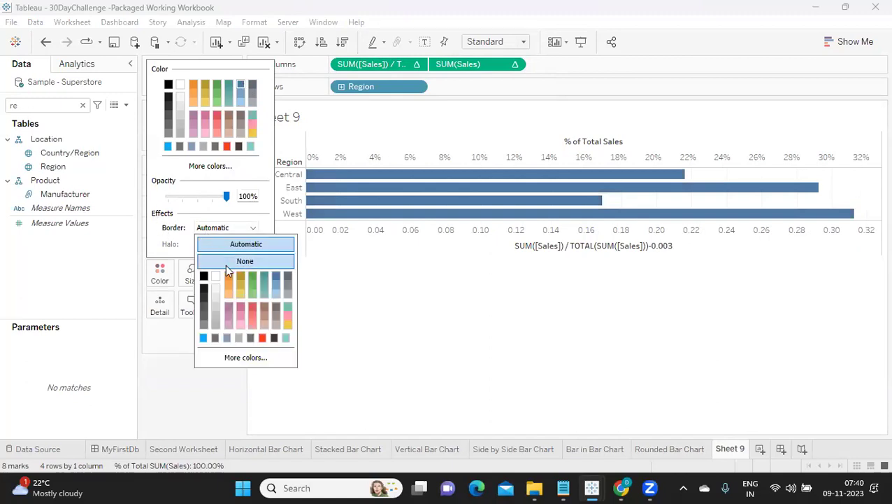
left_click(204, 278)
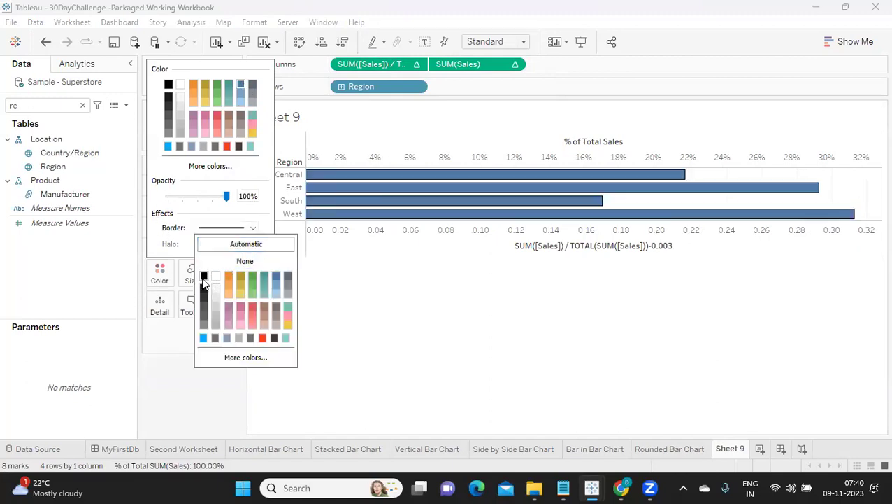
left_click(187, 398)
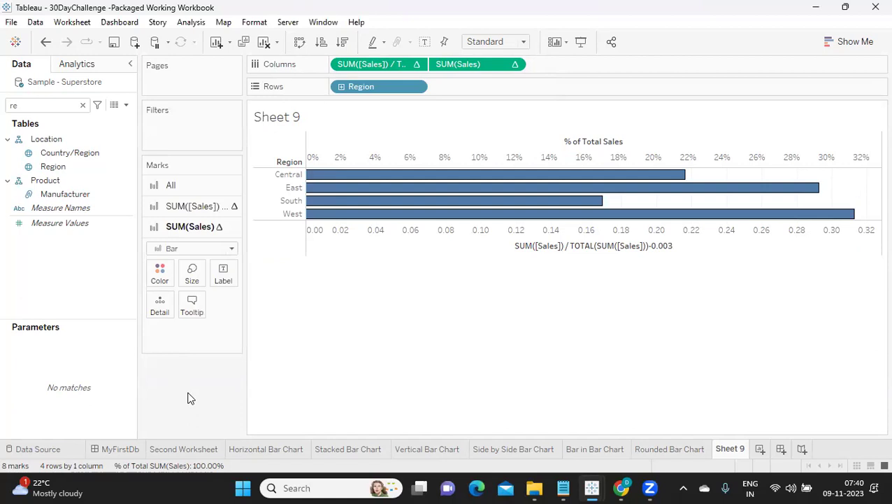
left_click(158, 272)
left_click(180, 84)
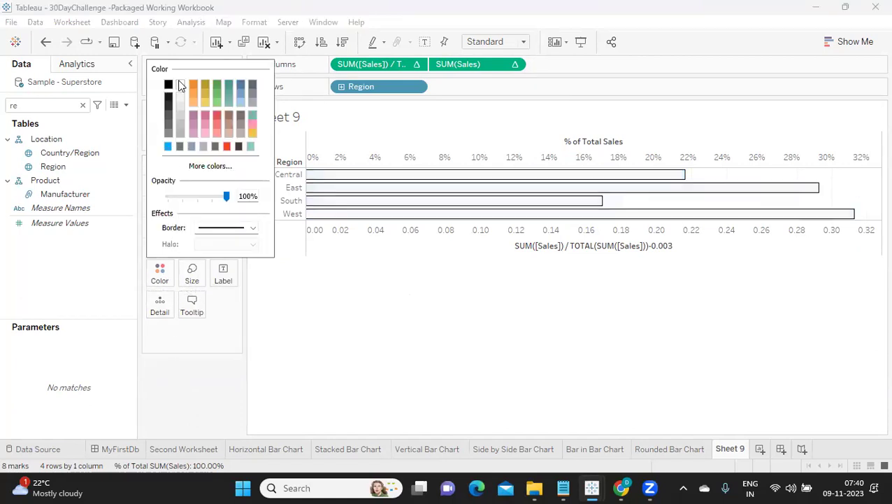
left_click(194, 394)
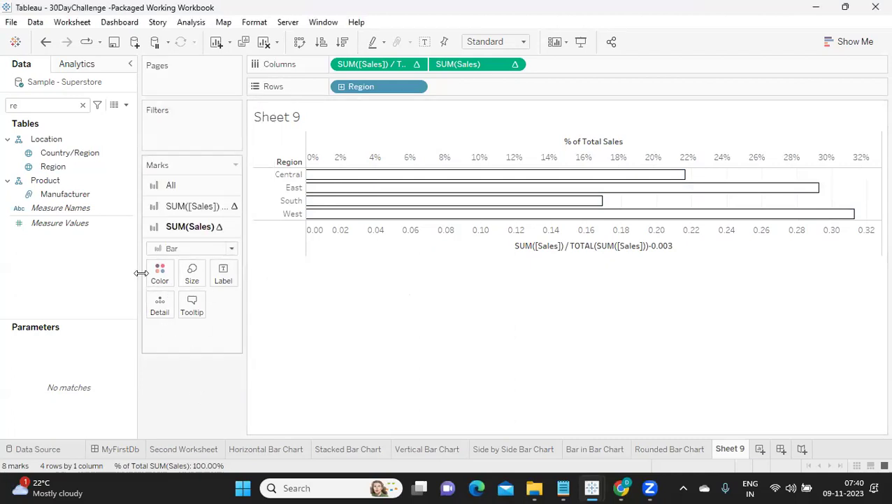
Rename Sheet 9 as Outline Chart and synchronize its lower axis with the % of Total Sales axis
double_click(725, 449)
type("o")
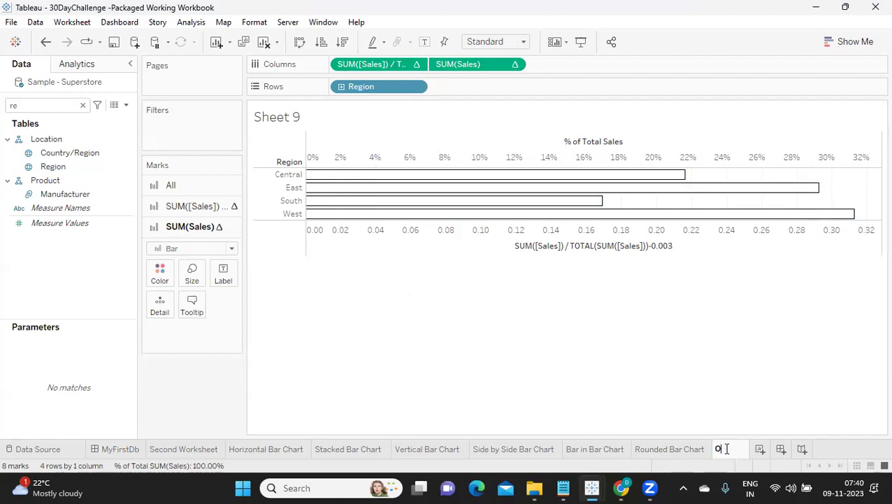
type("utline Chart")
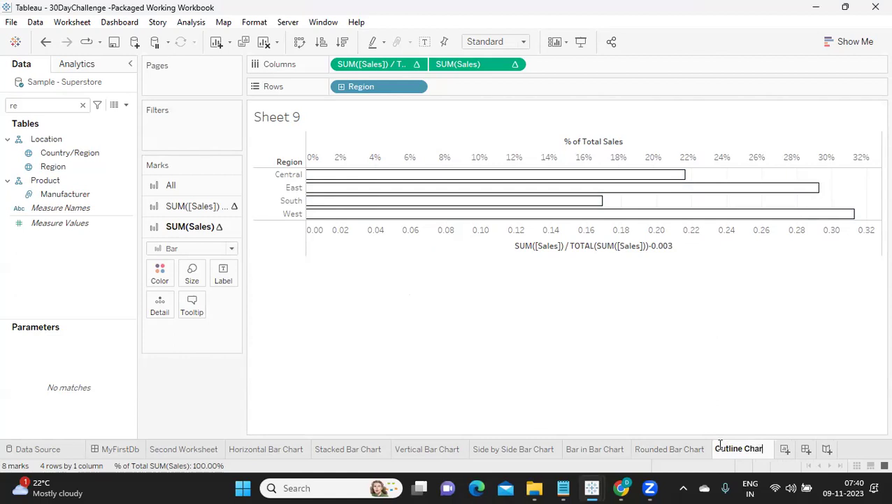
key("Return")
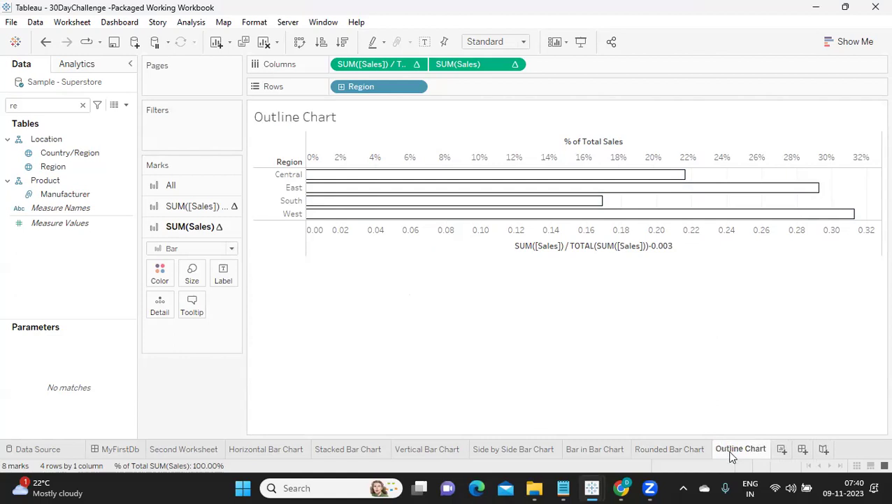
right_click(392, 238)
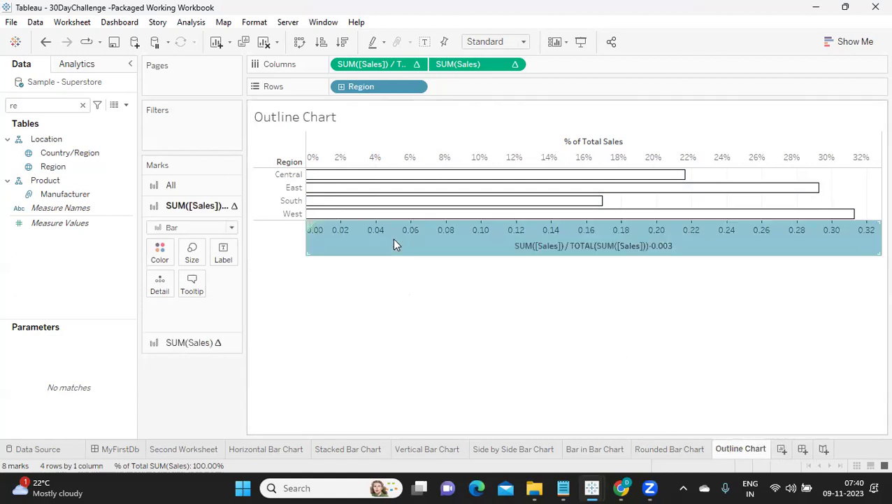
left_click(435, 302)
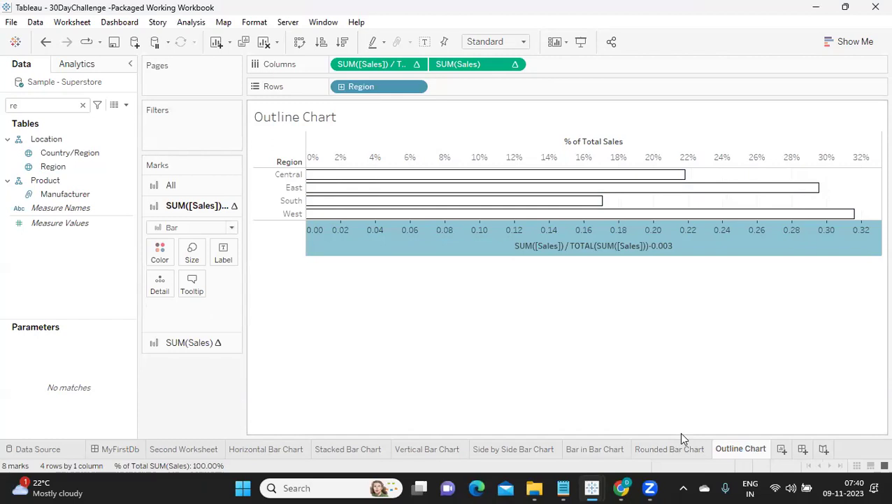
Add another worksheet with Region on Rows and Sales on Columns
left_click(782, 448)
left_click_drag(50, 165, 358, 88)
left_click(62, 107)
key("BackSpace")
key("BackSpace")
type("sa")
left_click_drag(56, 149, 385, 73)
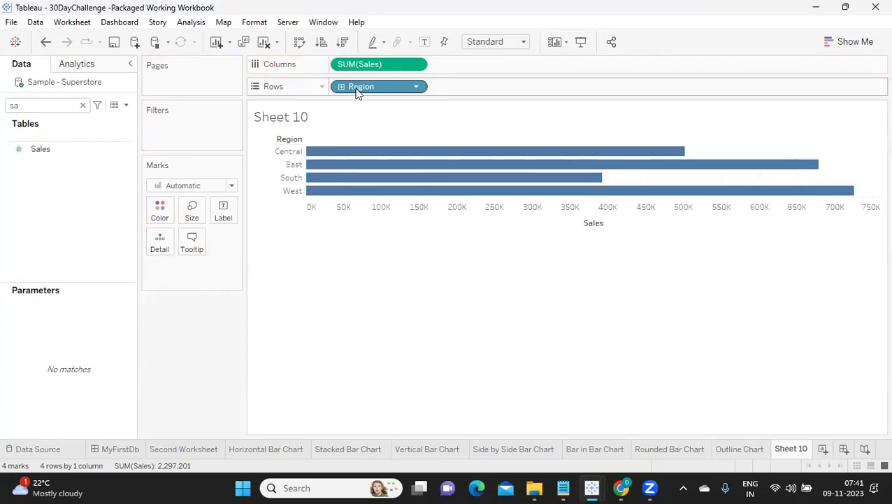
Convert SUM(Sales) on Sheet 10 to a Percent of Total quick table calculation
left_click(419, 64)
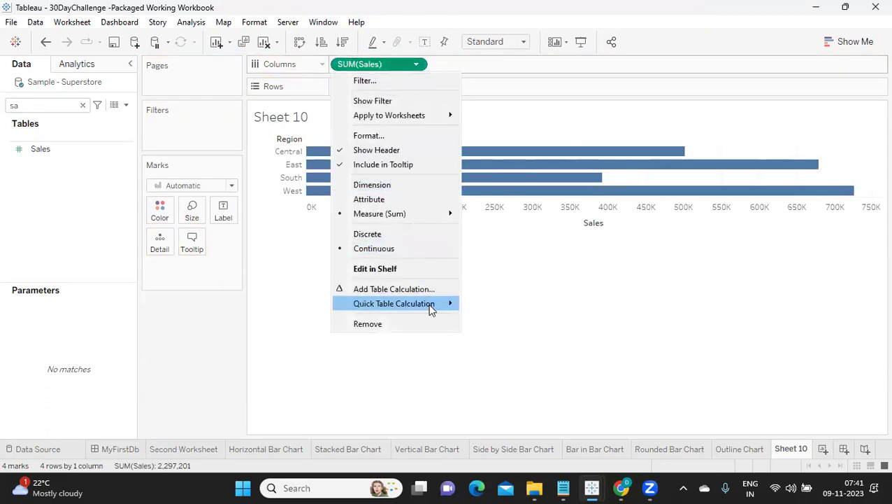
mouse_move(430, 305)
left_click(506, 350)
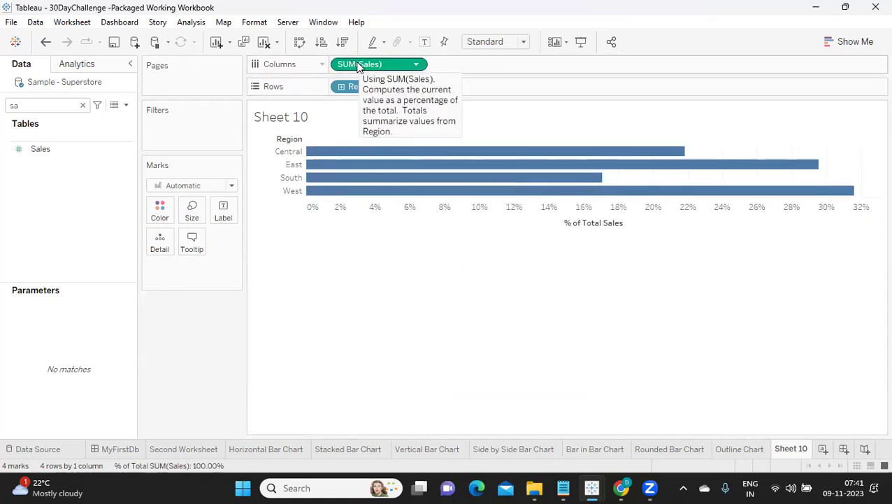
Place a copy of the percent-of-total Sales measure on Sheet 10's Columns and make the pair a dual axis
left_click_drag(358, 65, 494, 65)
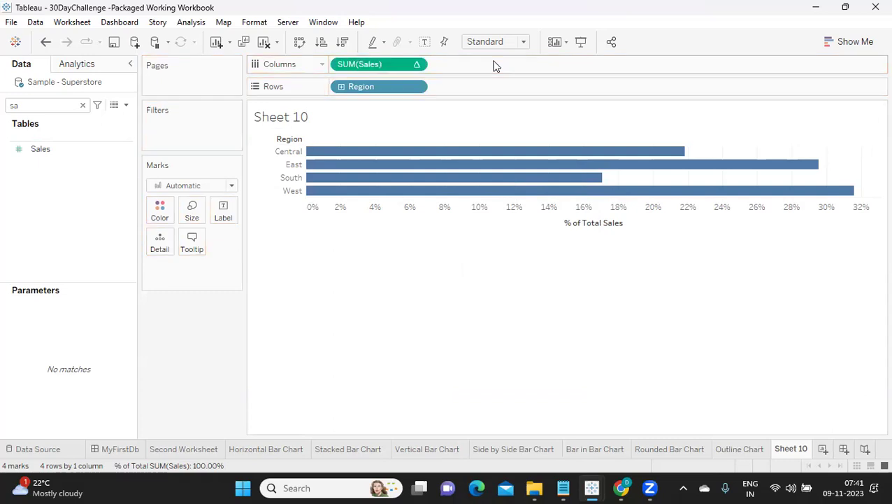
left_click_drag(414, 67, 518, 66)
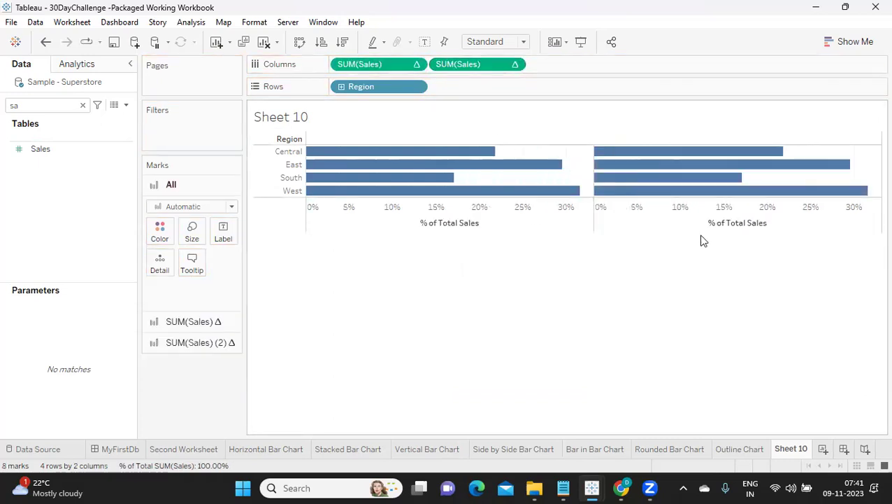
left_click(517, 65)
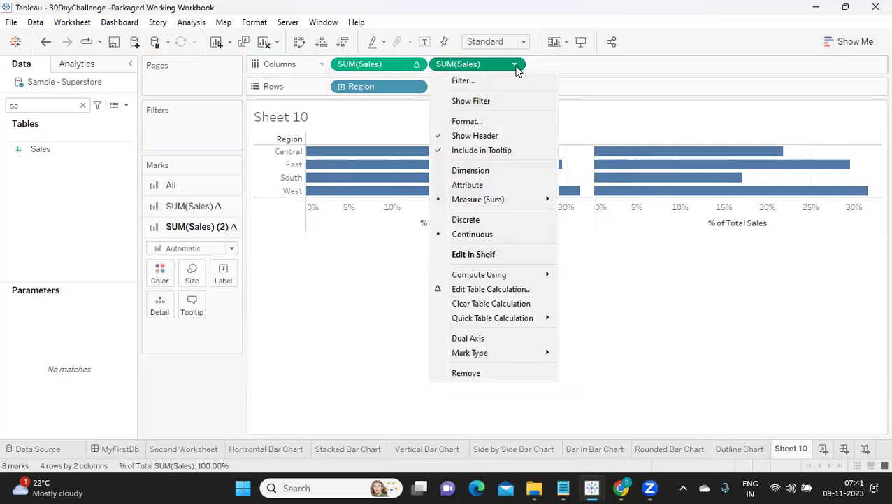
left_click(468, 339)
Synchronize Sheet 10's lower % of Total Sales axis with the upper one and set the first Sales measure's marks to Bar
right_click(494, 243)
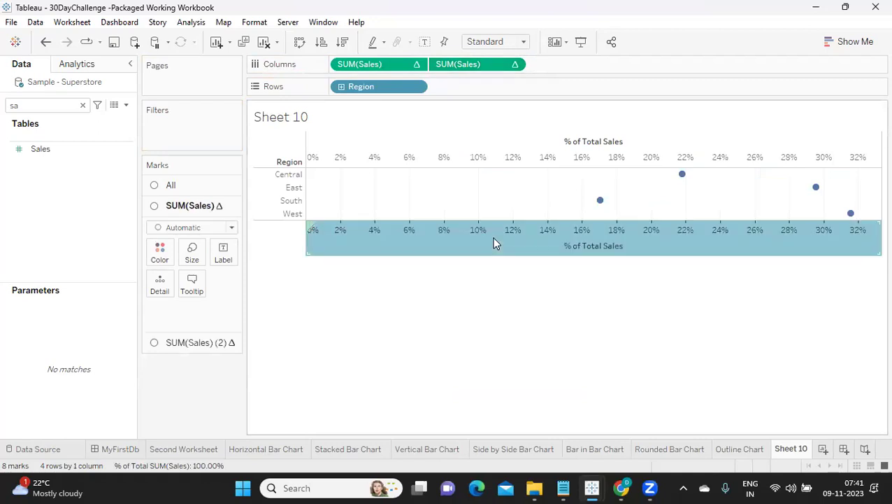
left_click(526, 302)
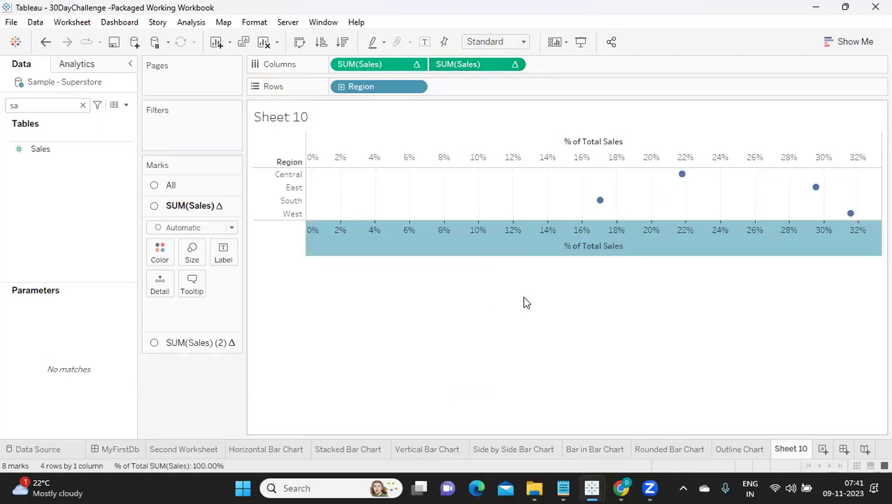
left_click(201, 230)
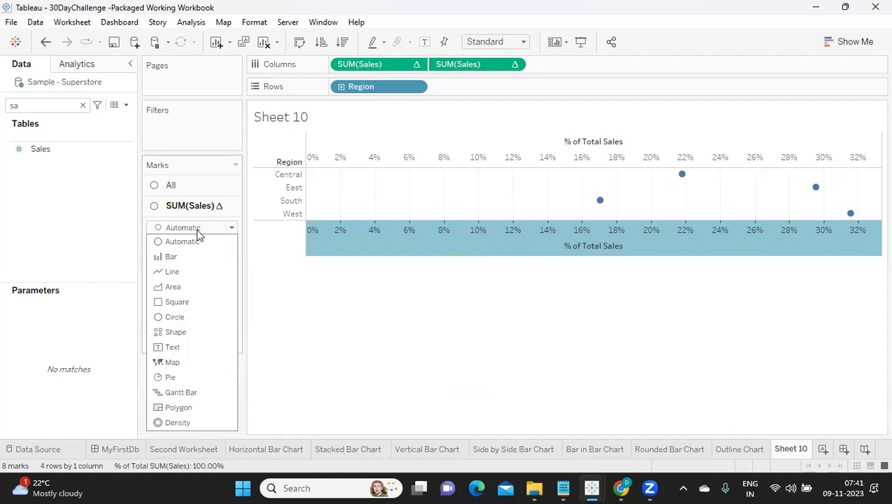
left_click(174, 258)
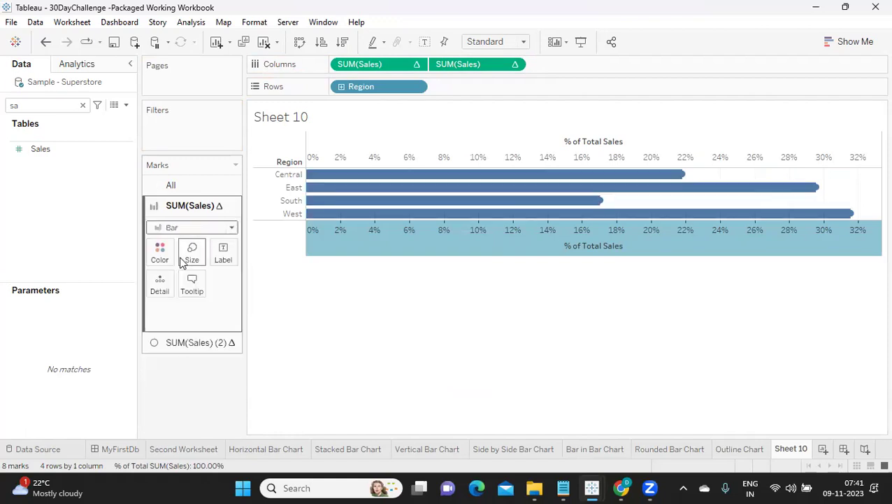
Change the mark type of the second percent-of-total Sales measure on Sheet 10 to Gantt Bar
left_click(197, 343)
left_click(213, 249)
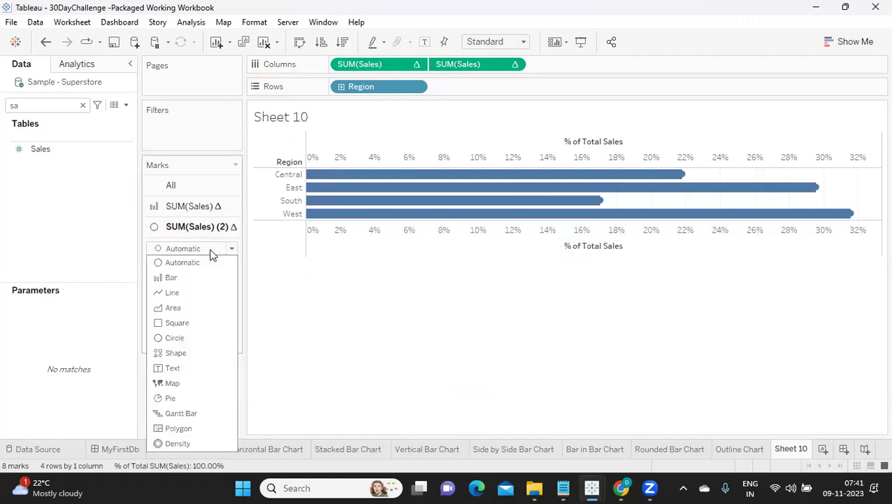
left_click(184, 416)
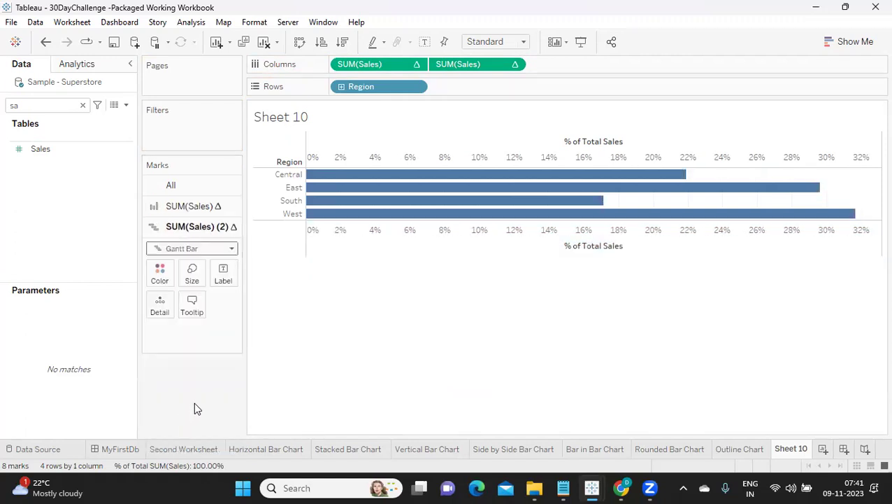
Reduce the size of the first Sales measure's bars until they are thin lines
left_click(191, 206)
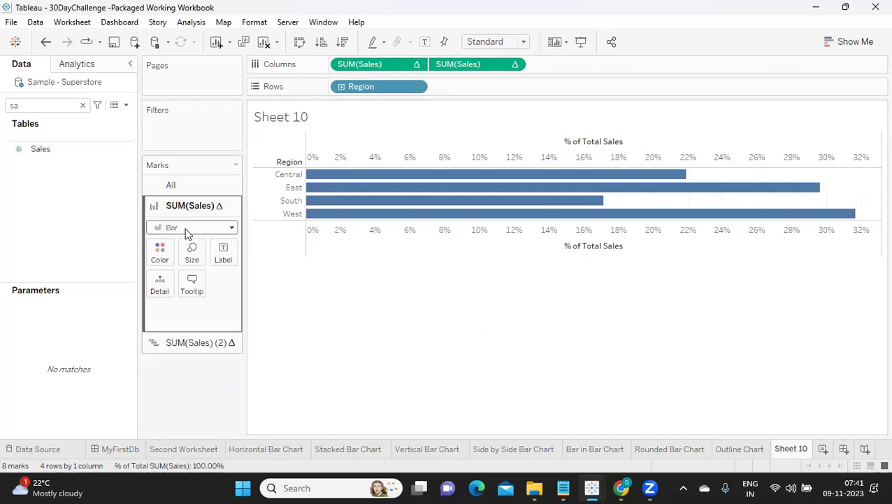
left_click(192, 251)
left_click_drag(241, 291, 192, 291)
left_click(442, 321)
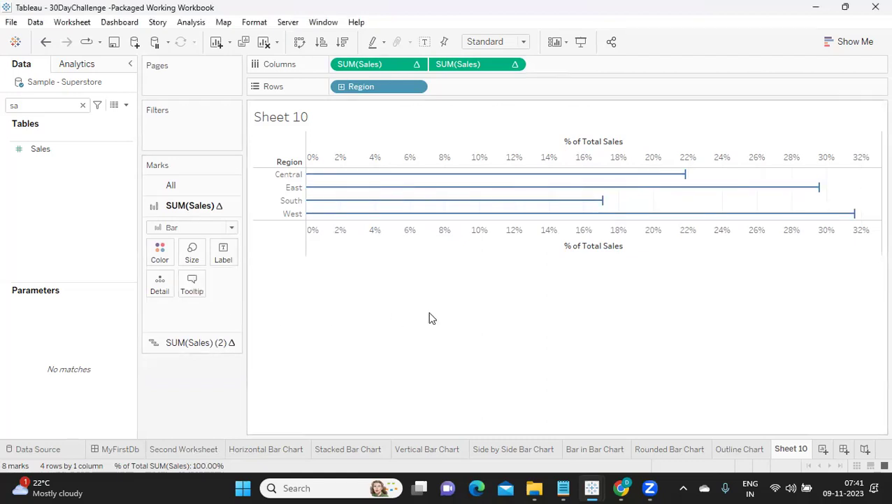
Rename Sheet 10 as Line End Bar Chart
double_click(792, 451)
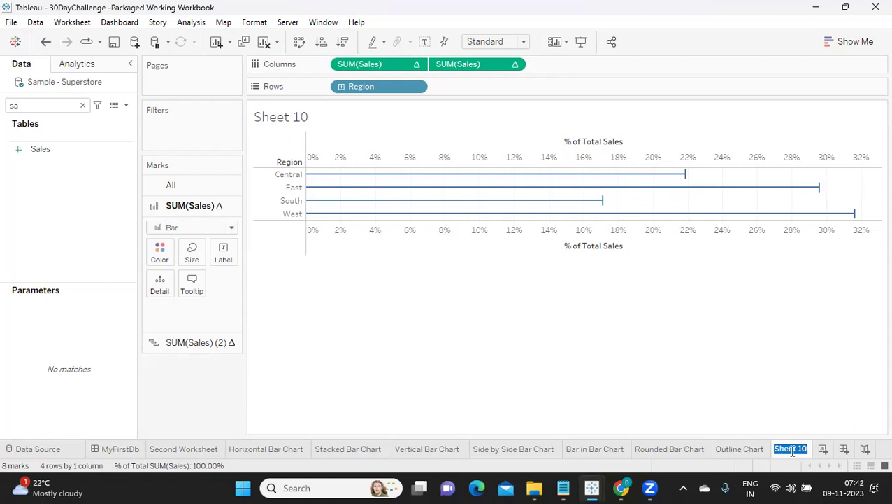
type("Line End Bar Chart")
key("Return")
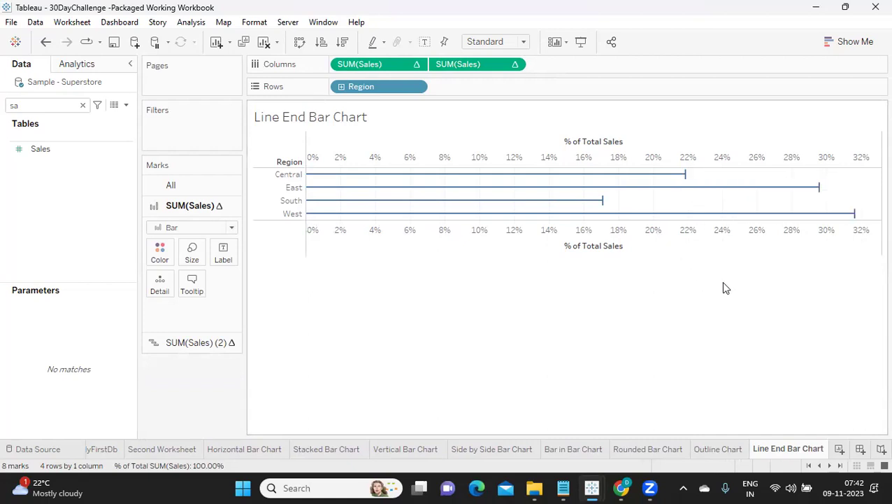
Add another worksheet with Region on Rows and Sales on Columns for the next bar chart
left_click(839, 449)
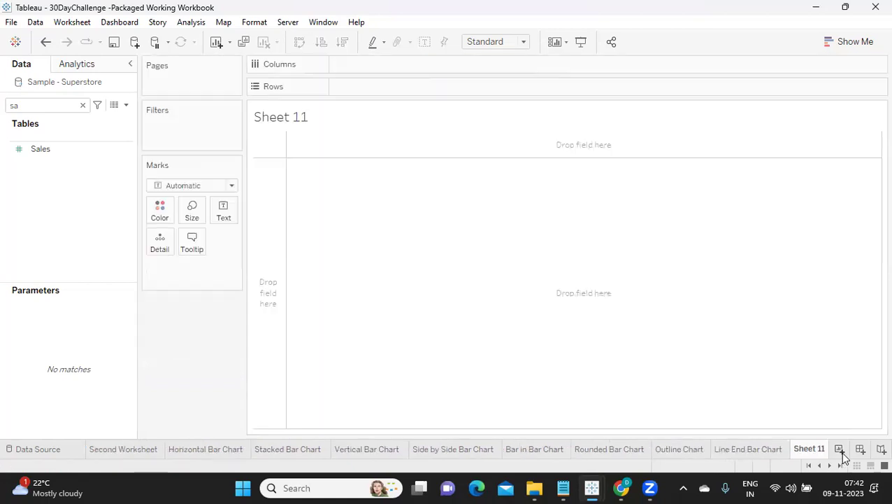
left_click(83, 105)
left_click_drag(63, 180, 380, 79)
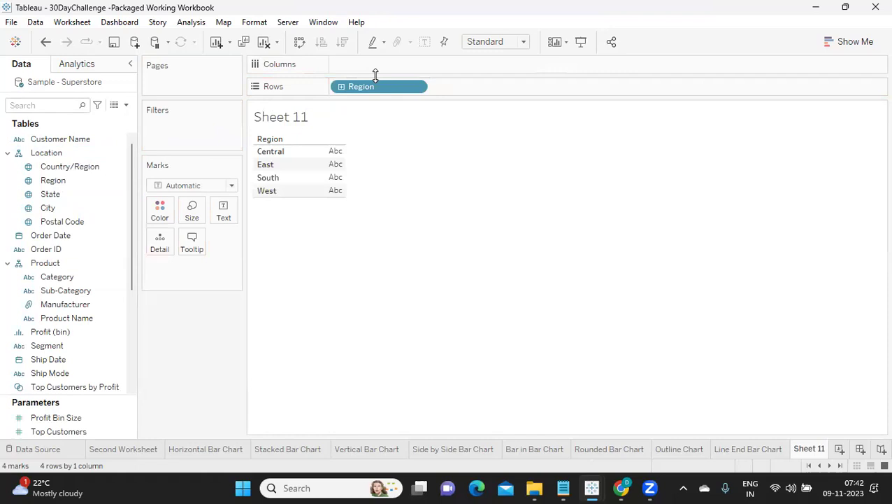
type("re")
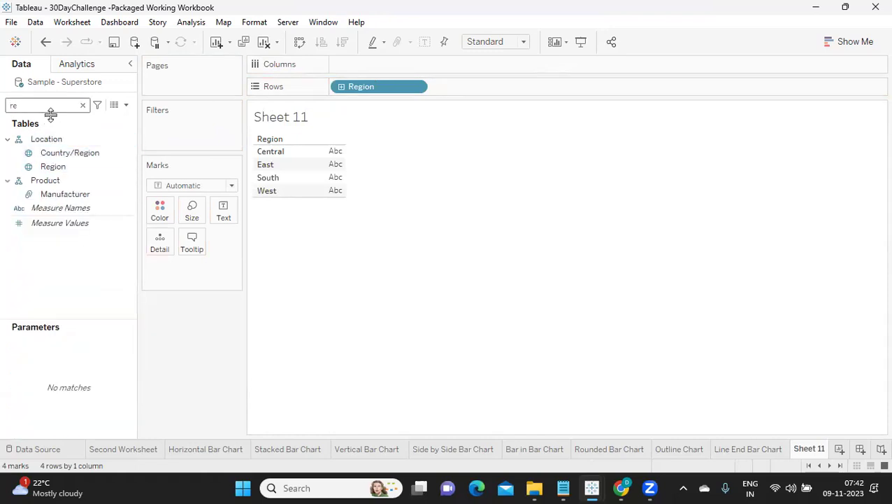
key("BackSpace")
key("BackSpace")
type("sa")
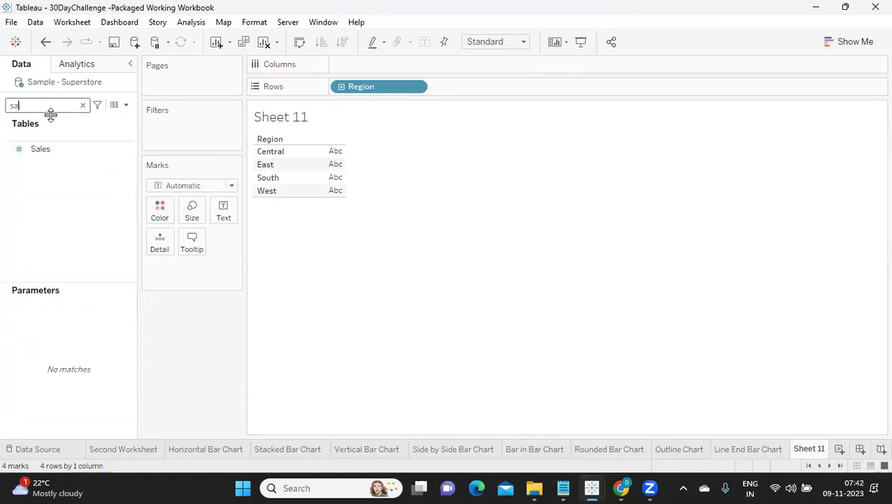
left_click_drag(59, 149, 385, 68)
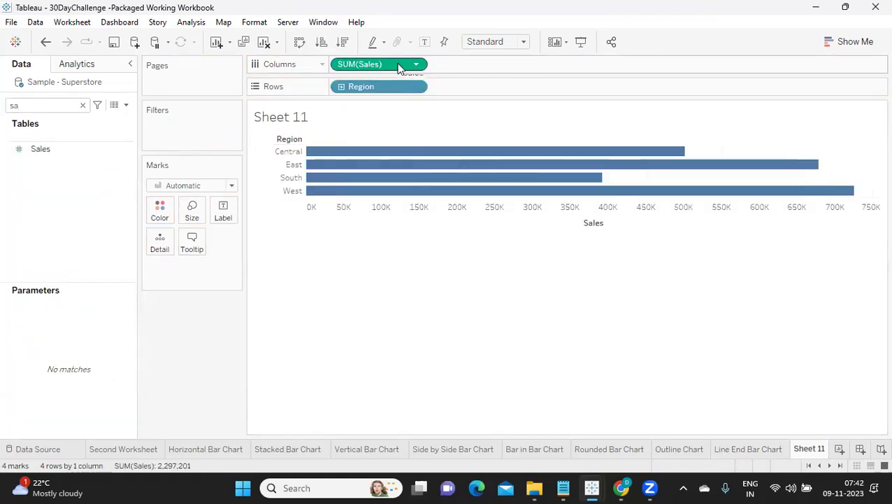
Convert SUM(Sales) on Sheet 11 to a Percent of Total quick table calculation
left_click(416, 64)
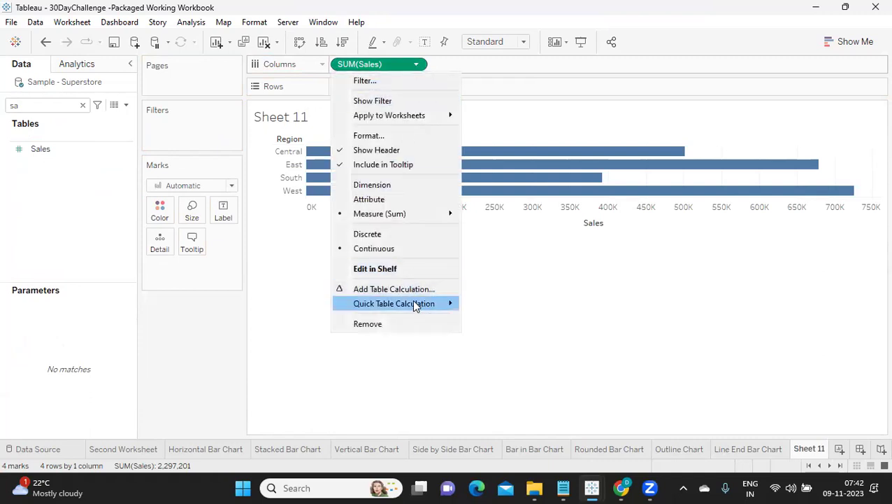
mouse_move(413, 302)
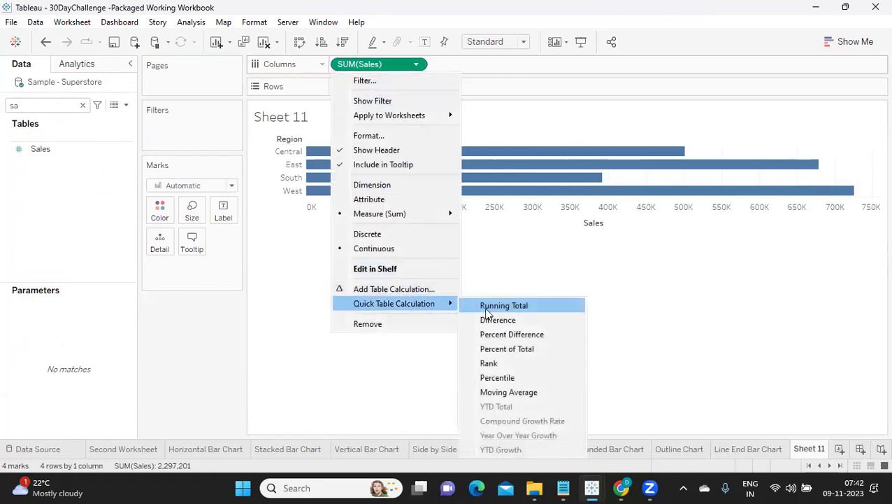
left_click(506, 348)
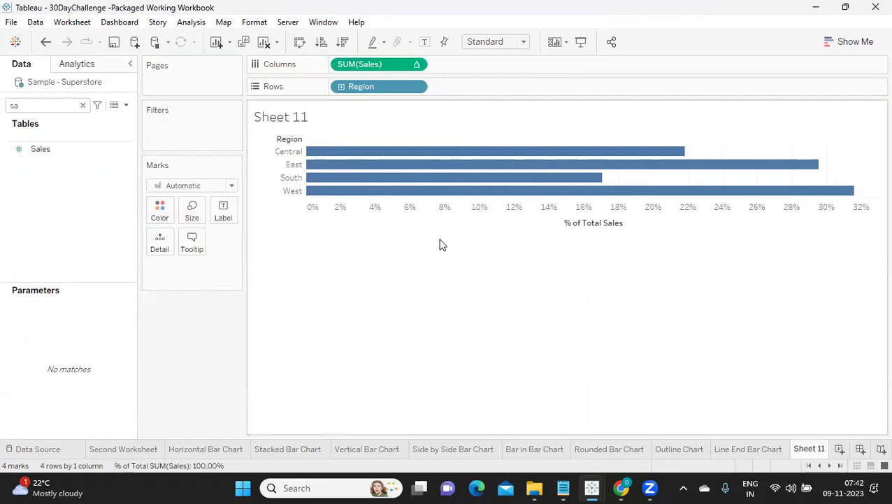
Add the calculation avg(1) after Sales on Sheet 11's Columns and make the pair a dual axis
double_click(441, 63)
type("avg(1)")
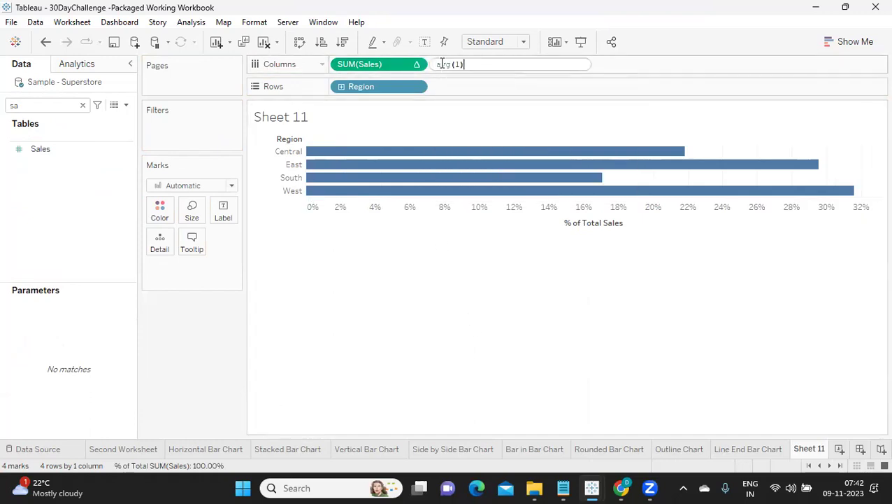
key("Return")
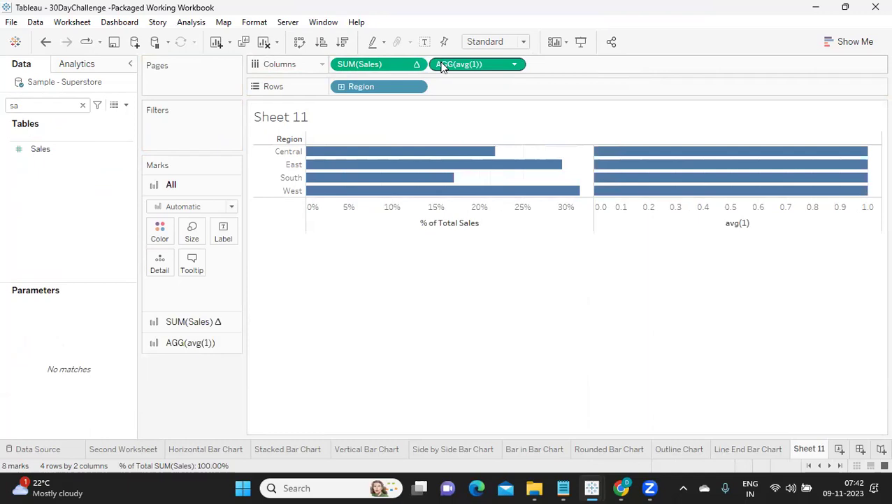
left_click(516, 64)
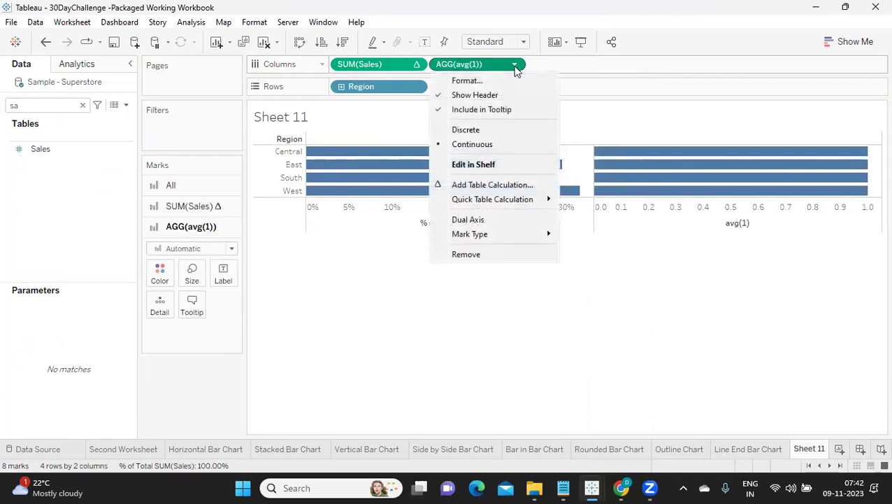
left_click(490, 219)
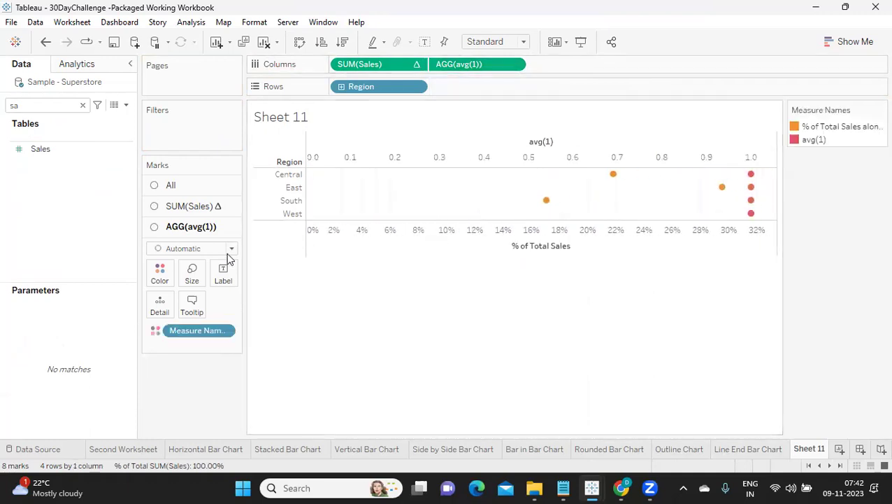
Set the mark type of both SUM(Sales) and avg(1) on Sheet 11 to Bar
left_click(175, 206)
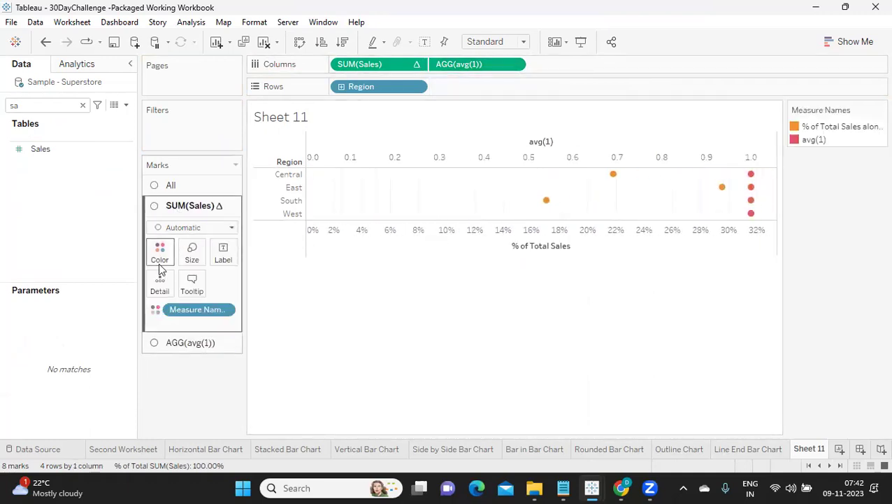
left_click(175, 228)
key("Escape")
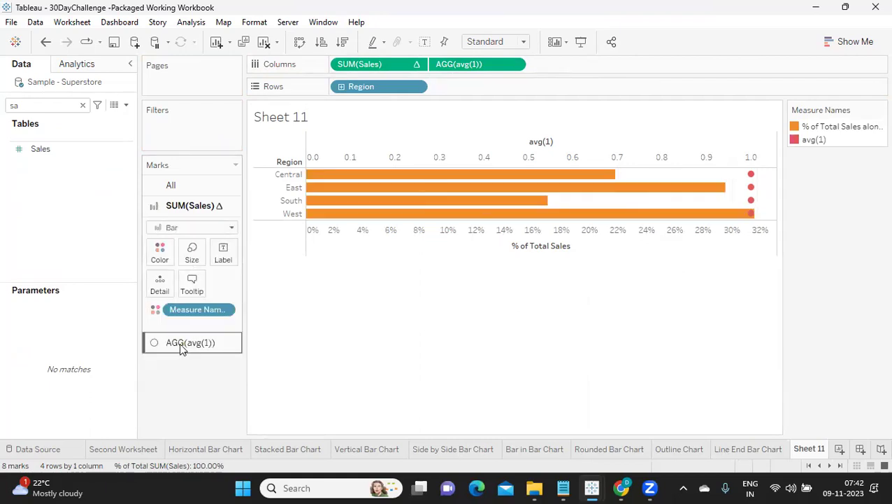
left_click(179, 342)
left_click(204, 249)
left_click(188, 278)
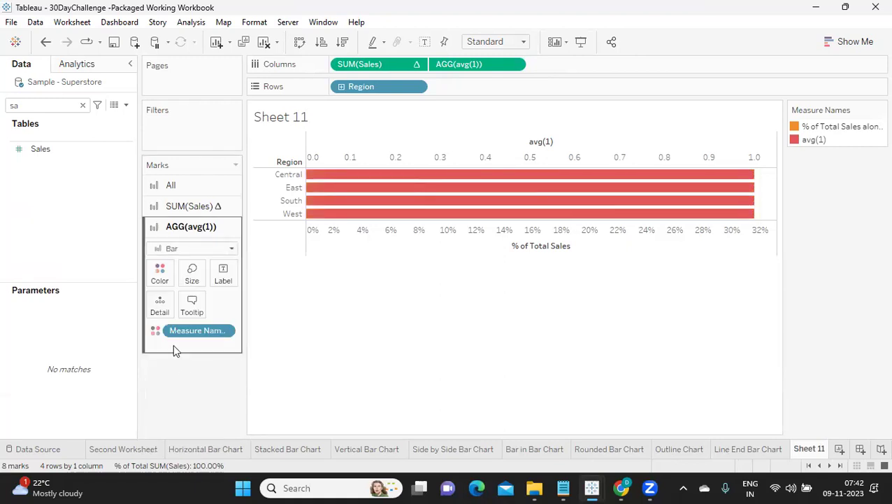
Lower the color opacity of the avg(1) bars to 20%
left_click(159, 273)
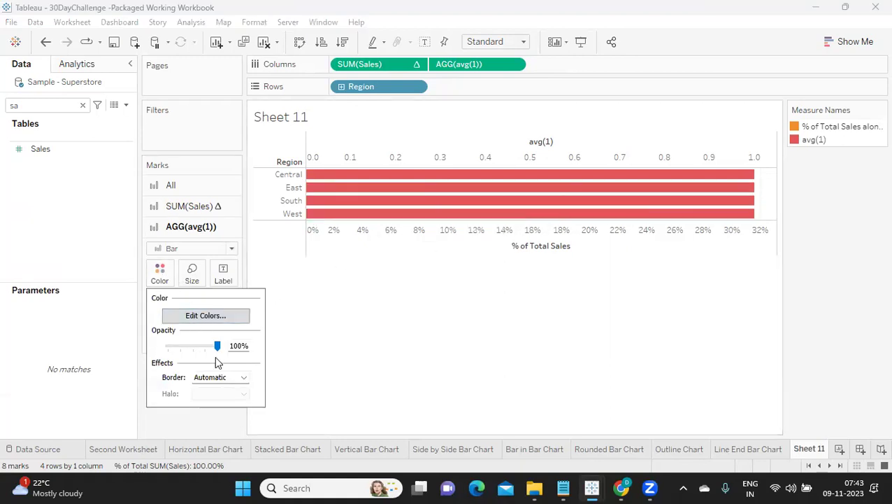
left_click(189, 347)
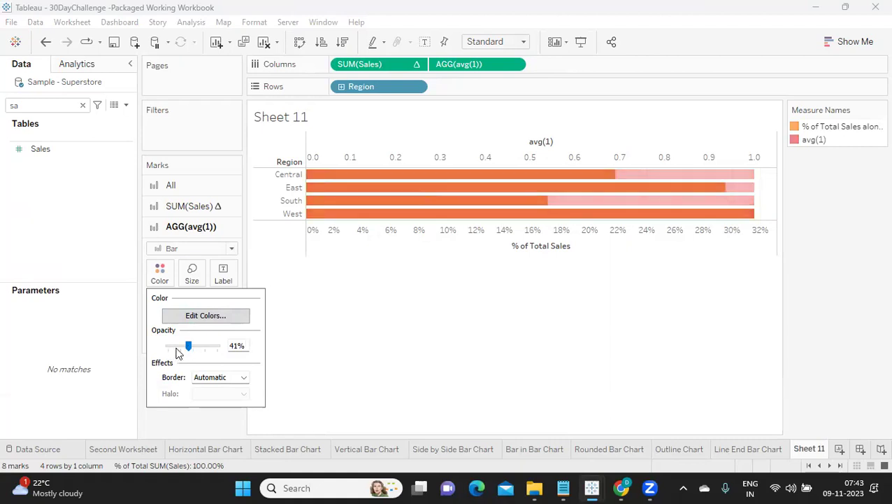
left_click(178, 348)
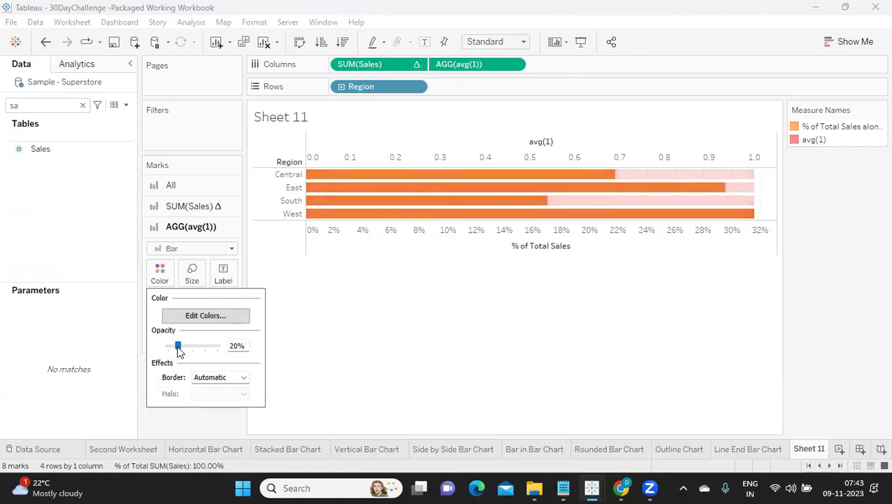
Synchronize Sheet 11's lower % of Total Sales axis with the avg(1) axis
right_click(378, 240)
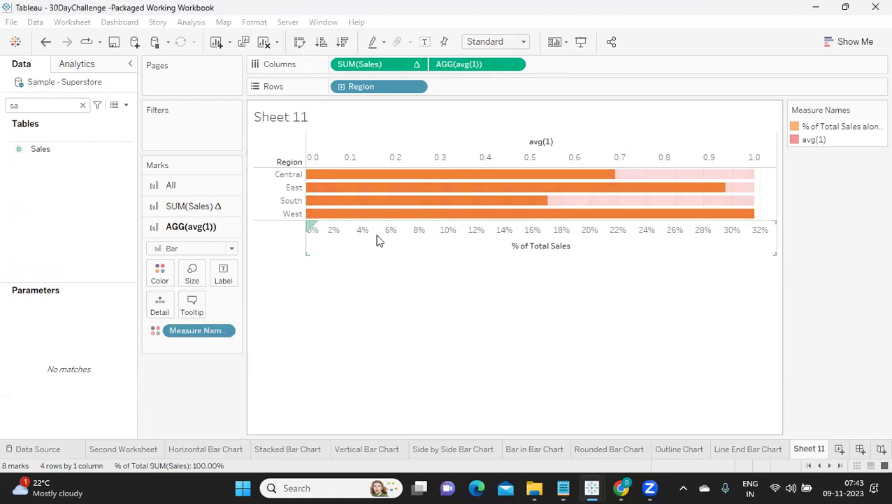
left_click(385, 300)
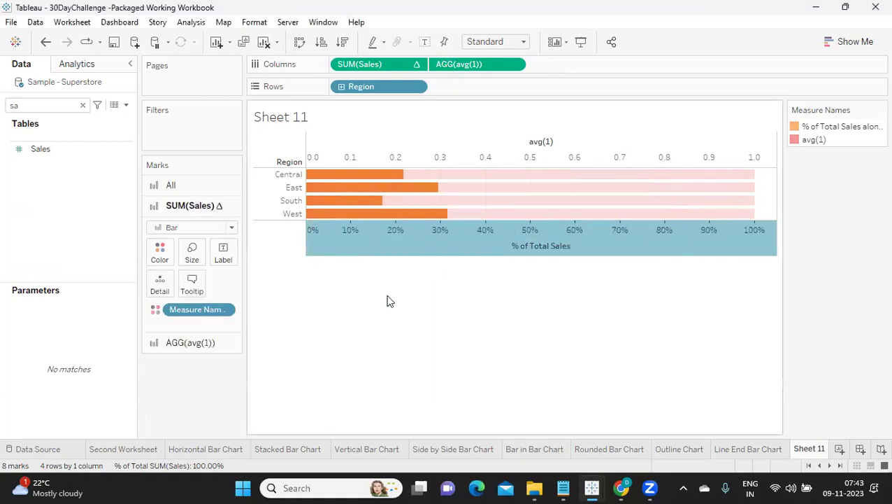
left_click(408, 293)
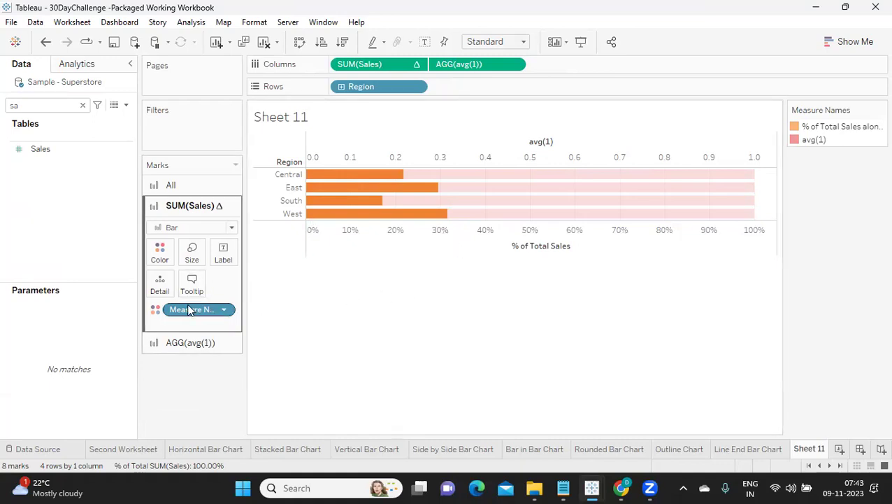
Edit the Measure Names colors so both avg(1) and % of Total Sales use the palette's blue
mouse_move(710, 179)
left_click(880, 110)
left_click(789, 130)
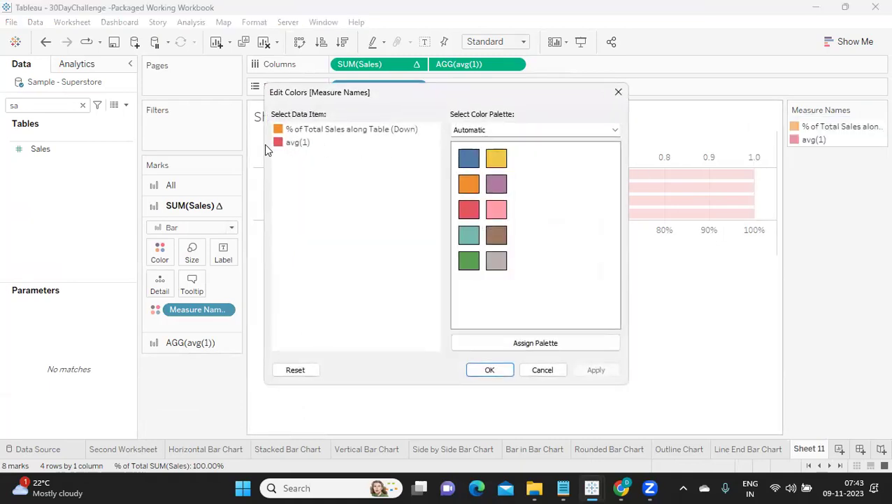
left_click(284, 145)
left_click(469, 158)
left_click(362, 134)
left_click(469, 158)
left_click(599, 371)
left_click(489, 370)
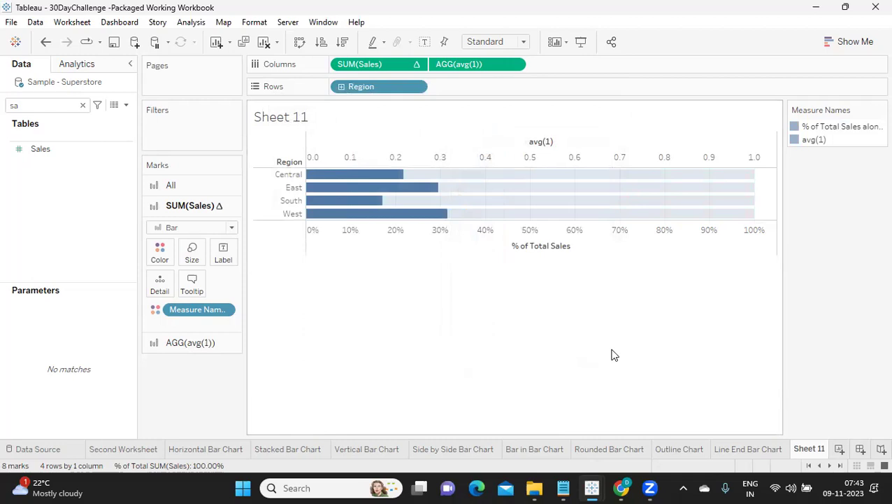
Rename Sheet 11 as Progressive Bar Chart
double_click(803, 450)
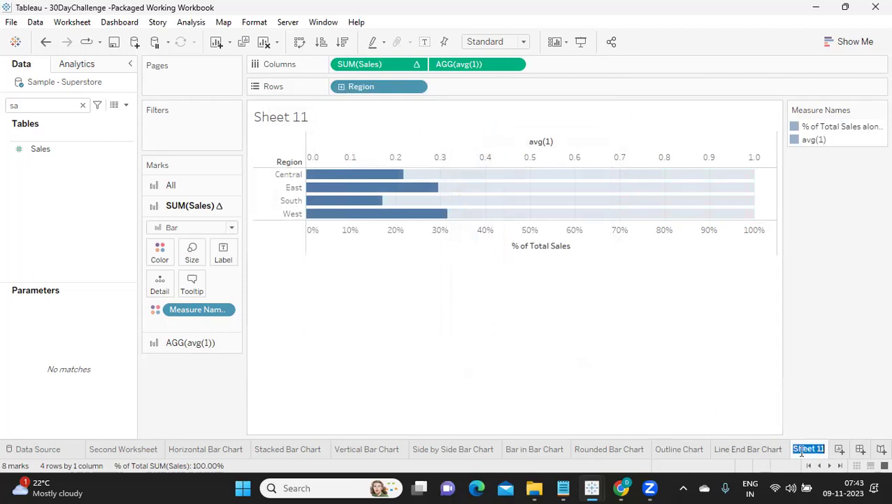
type("Progressiv")
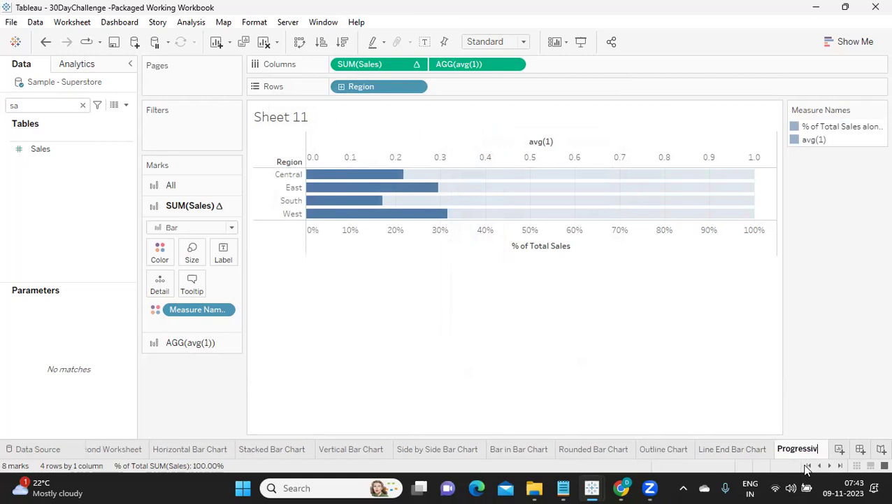
type("e Bar Chart")
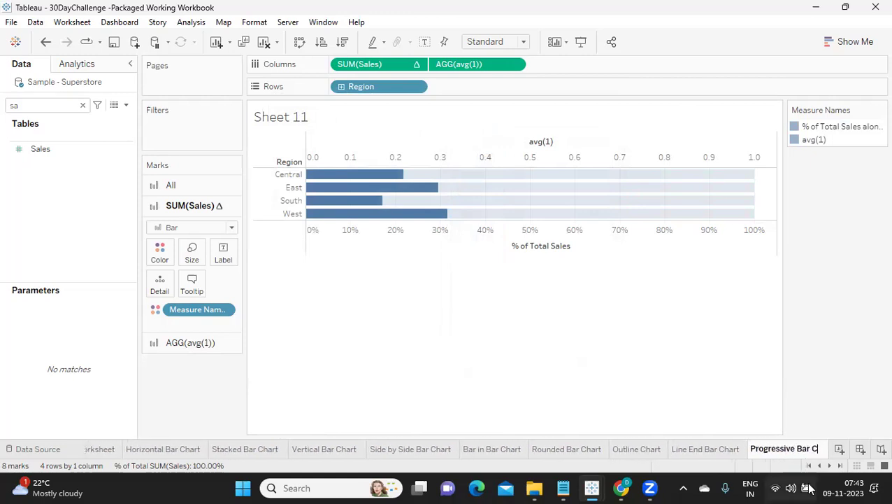
key("Return")
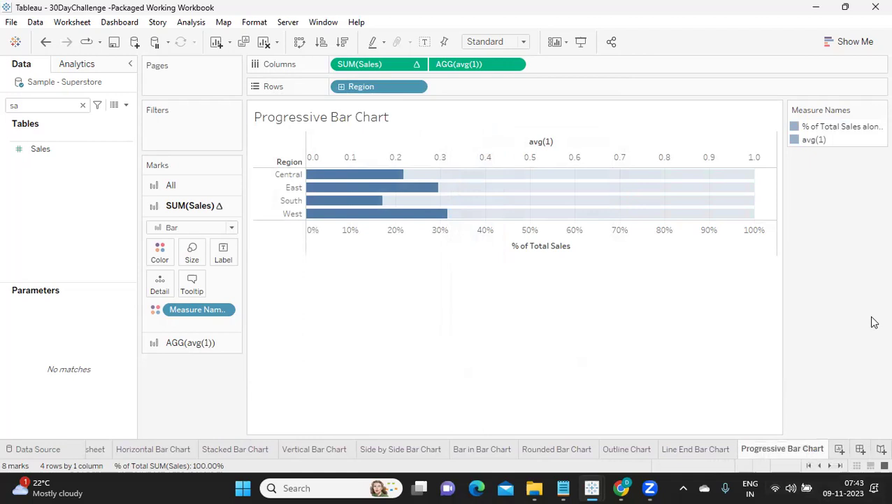
Create a new worksheet with Region on Rows and SUM(Sales) on Columns
left_click(839, 449)
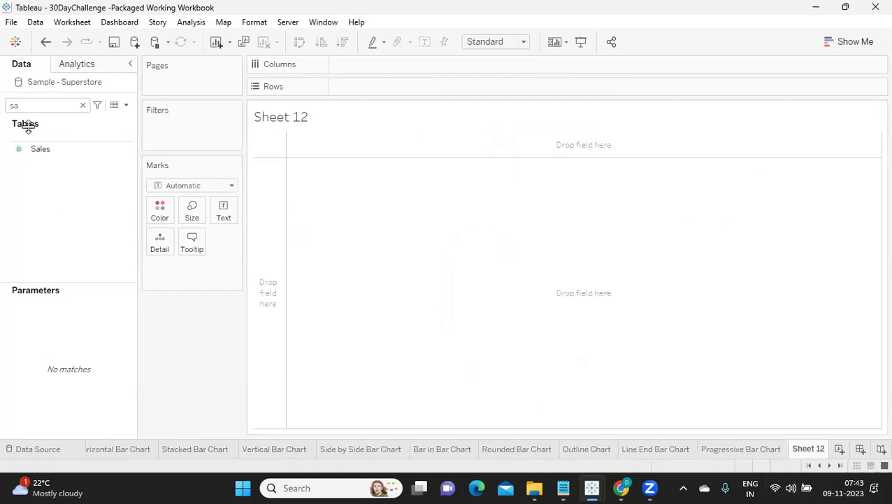
left_click(82, 106)
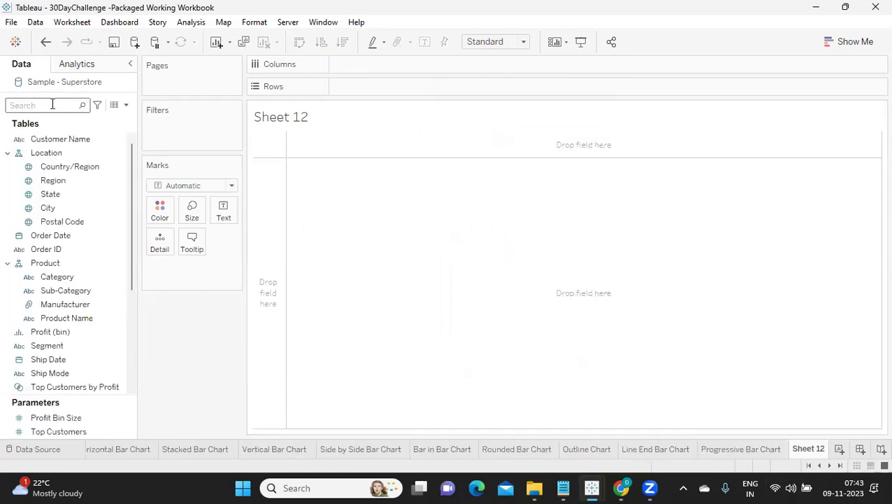
type("re")
left_click_drag(53, 166, 361, 87)
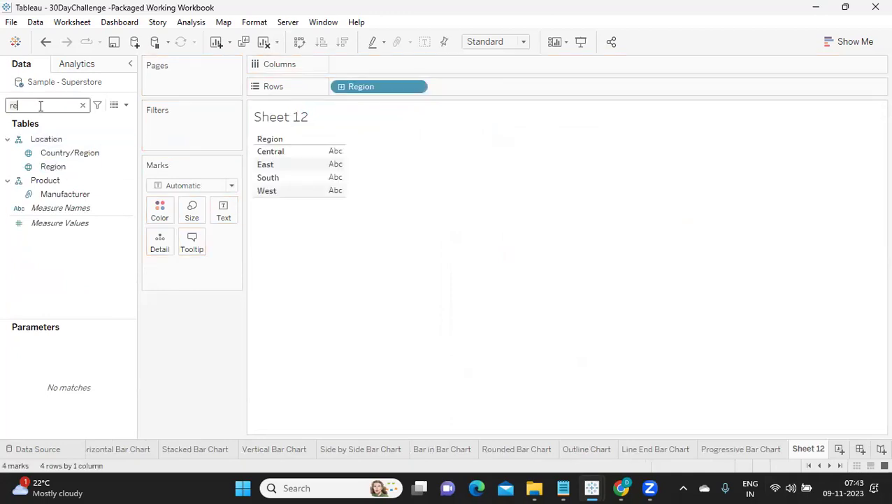
key("BackSpace")
key("BackSpace")
type("sa")
left_click(43, 155)
left_click_drag(45, 150, 360, 67)
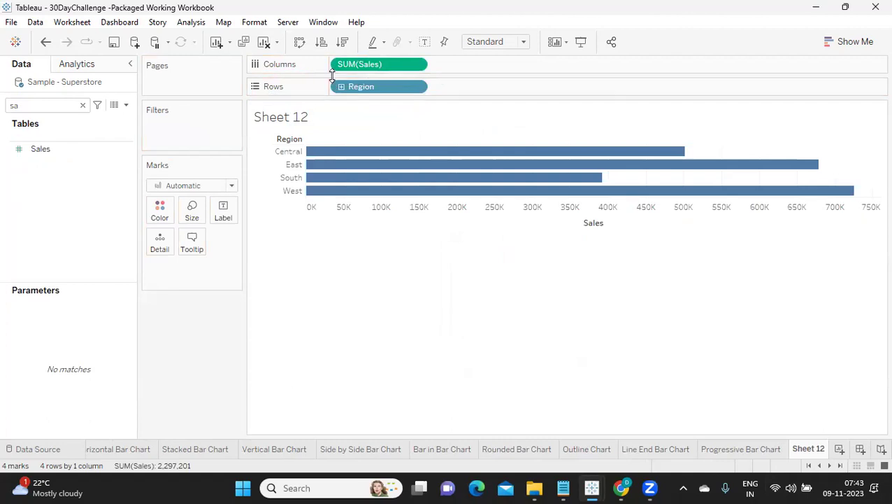
Apply the percent of total quick table calculation to SUM(Sales) on Sheet 12
left_click(414, 64)
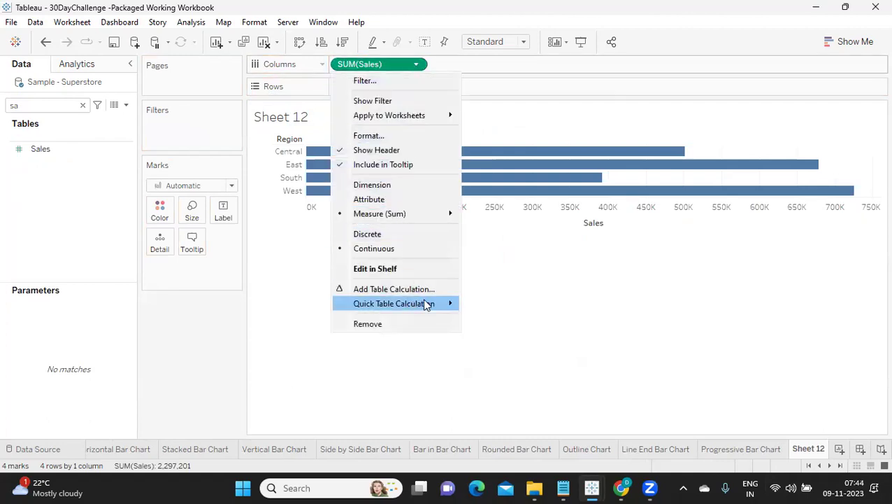
mouse_move(426, 302)
left_click(504, 348)
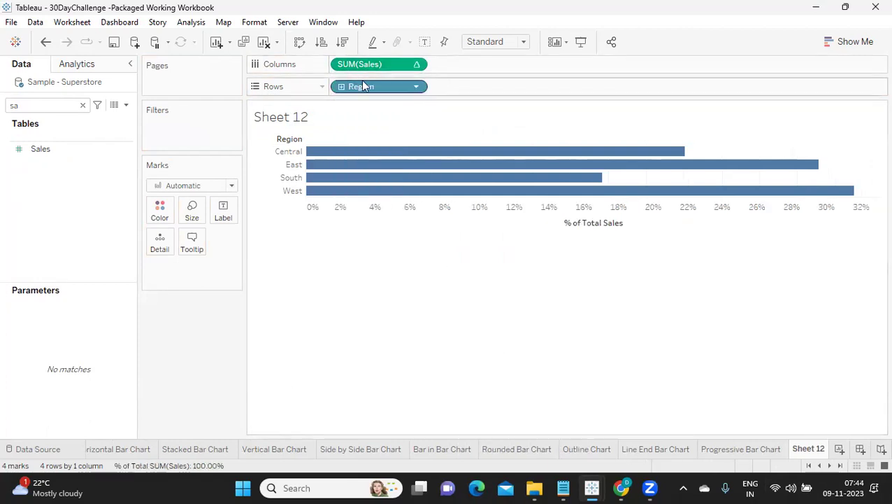
Duplicate the percent-of-total SUM(Sales) on Columns, combine both as a dual axis and synchronize the axes
left_click_drag(378, 64, 508, 60)
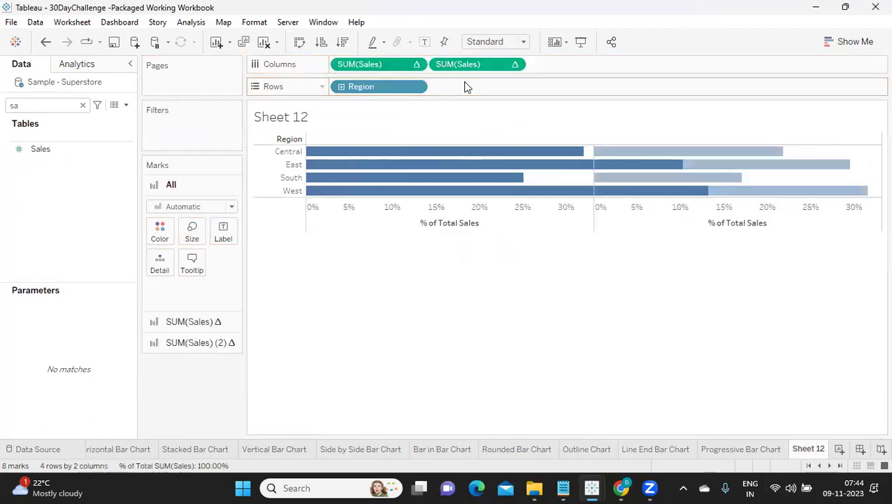
left_click(514, 65)
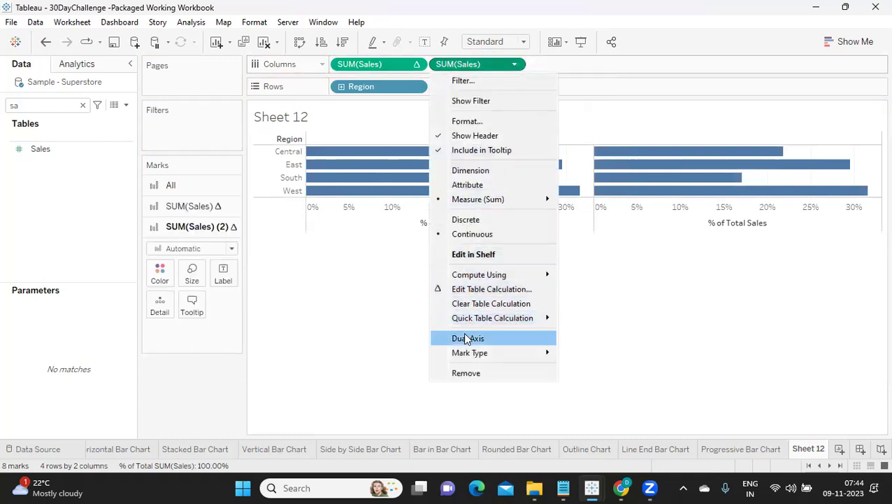
left_click(467, 338)
right_click(447, 249)
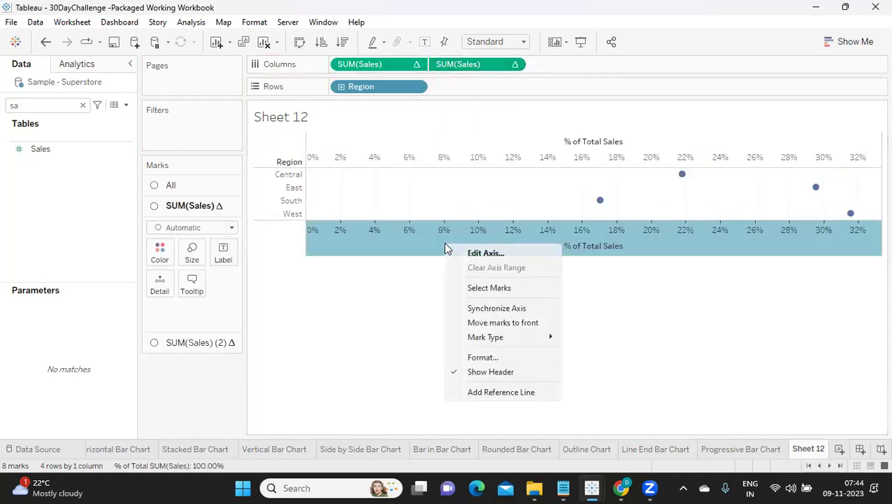
left_click(480, 361)
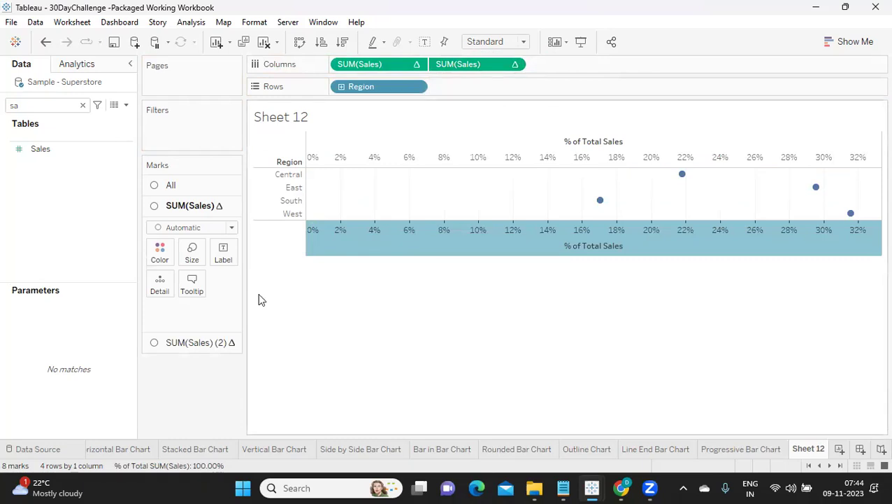
Set the first SUM(Sales) mark type to Bar and the second to Shape, using a filled circle
left_click(192, 227)
left_click(175, 256)
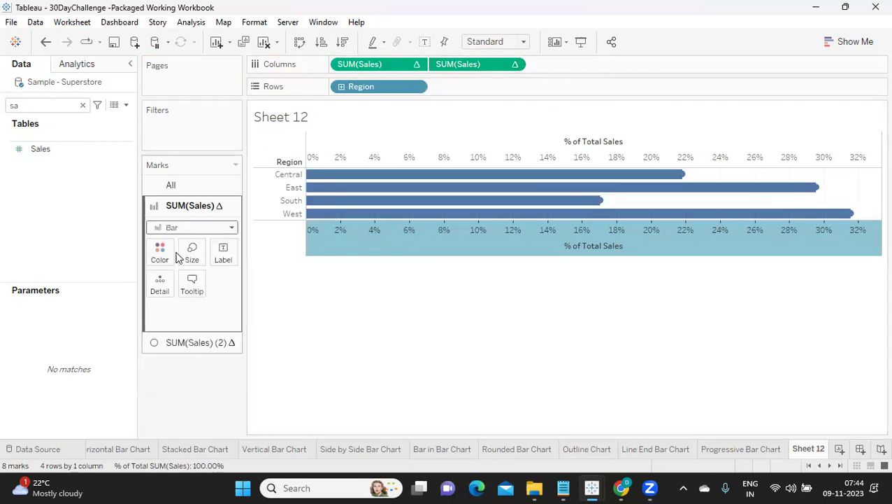
left_click(191, 342)
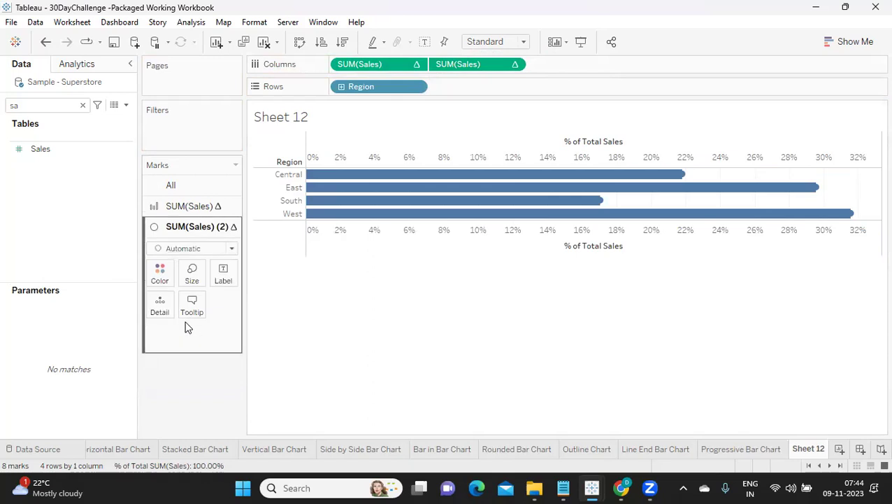
left_click(223, 248)
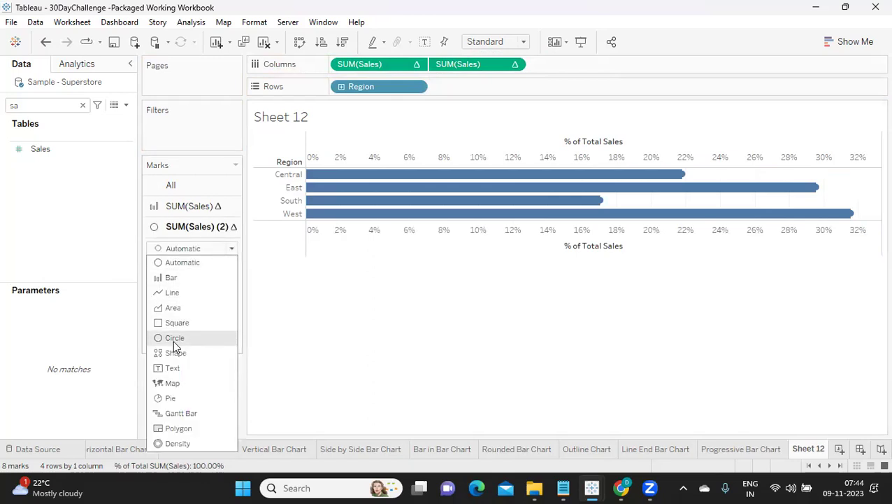
left_click(174, 338)
left_click(203, 250)
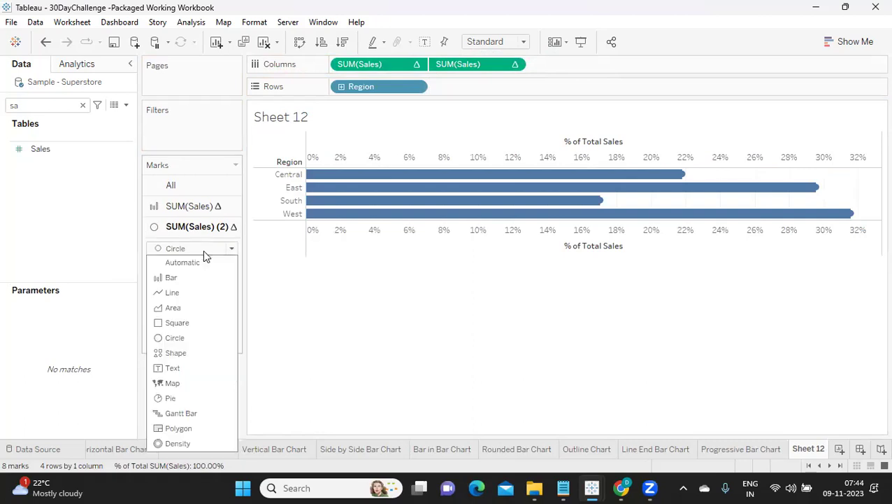
left_click(169, 354)
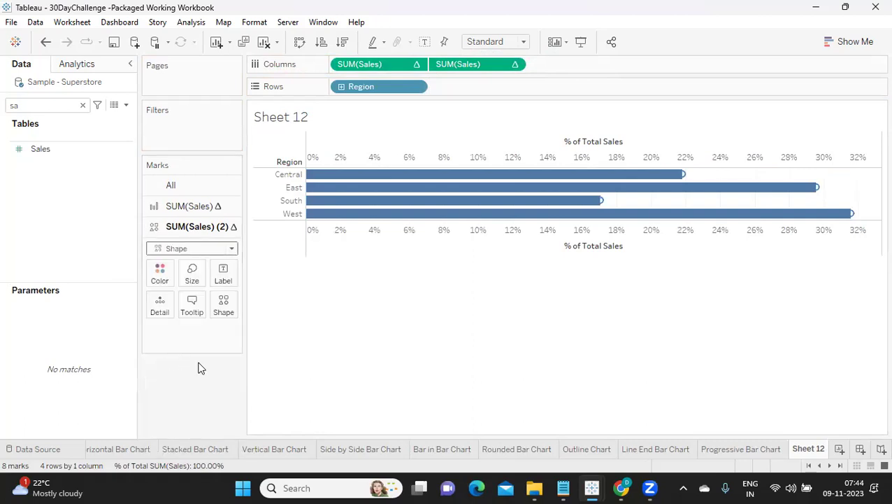
left_click(223, 305)
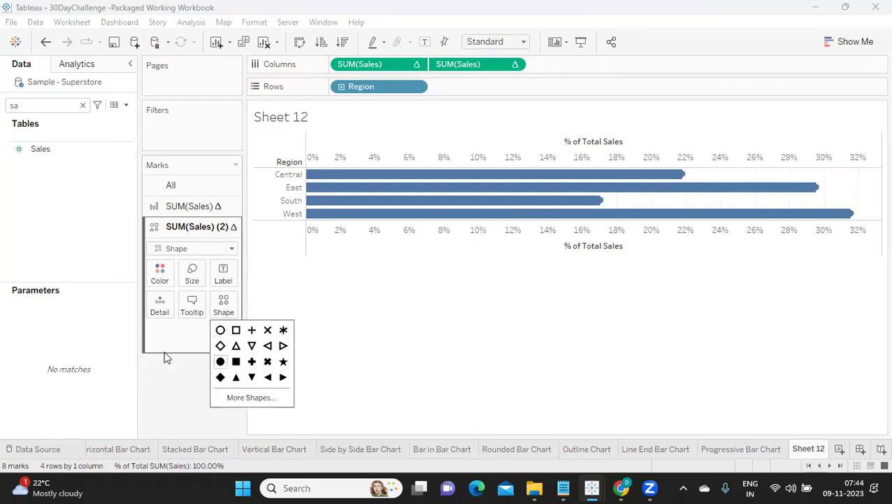
left_click(188, 364)
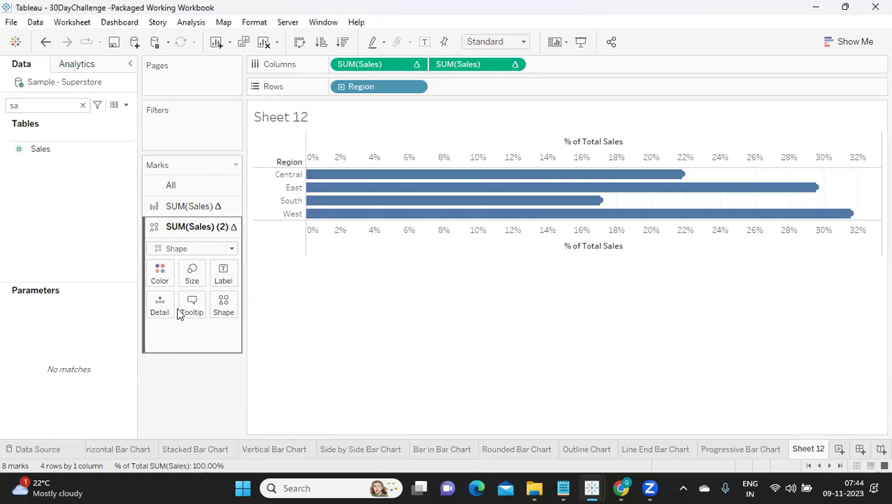
Reduce the size of the first SUM(Sales) bars to the middle of the size range
left_click(179, 212)
left_click(159, 253)
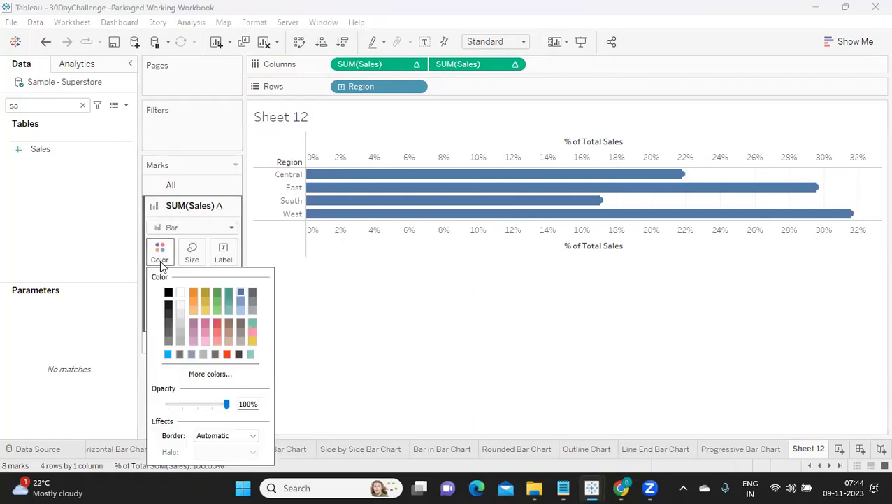
left_click(191, 253)
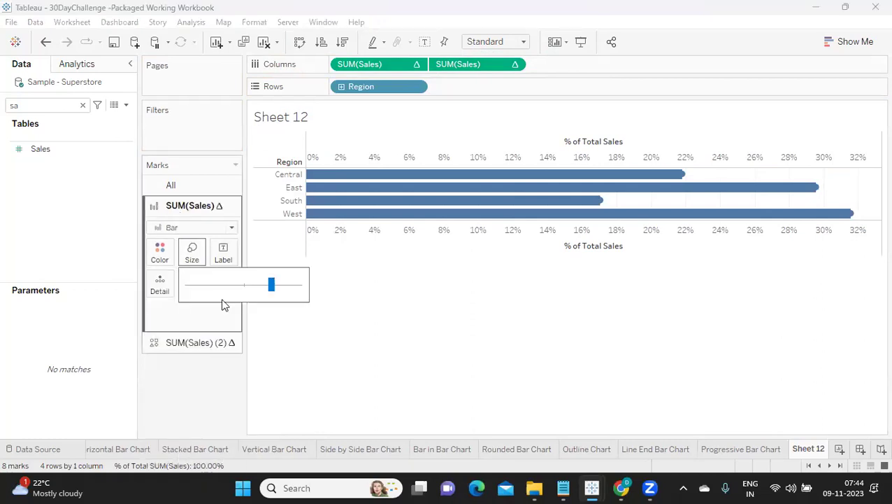
mouse_move(263, 288)
left_mouse_down()
mouse_move(241, 299)
mouse_move(246, 287)
left_mouse_up()
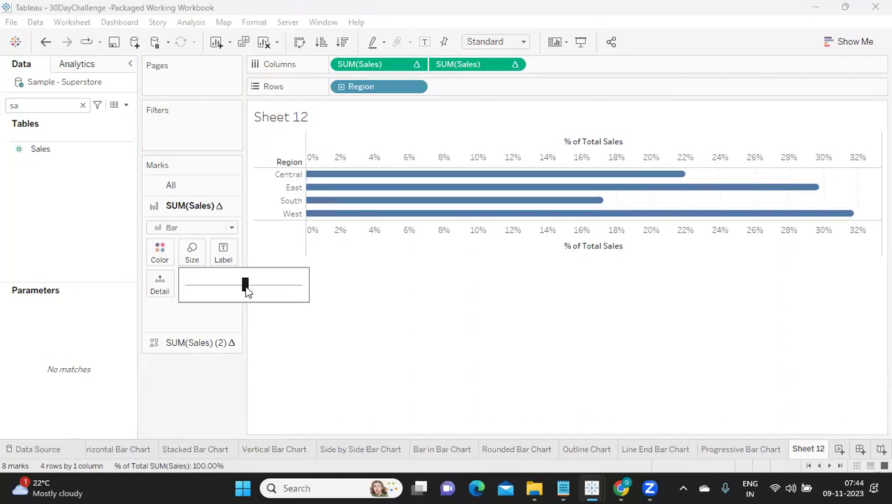
left_click(195, 375)
Enlarge the filled circles of the second SUM(Sales) so they stand out beyond the bars
left_click(194, 341)
left_click(191, 273)
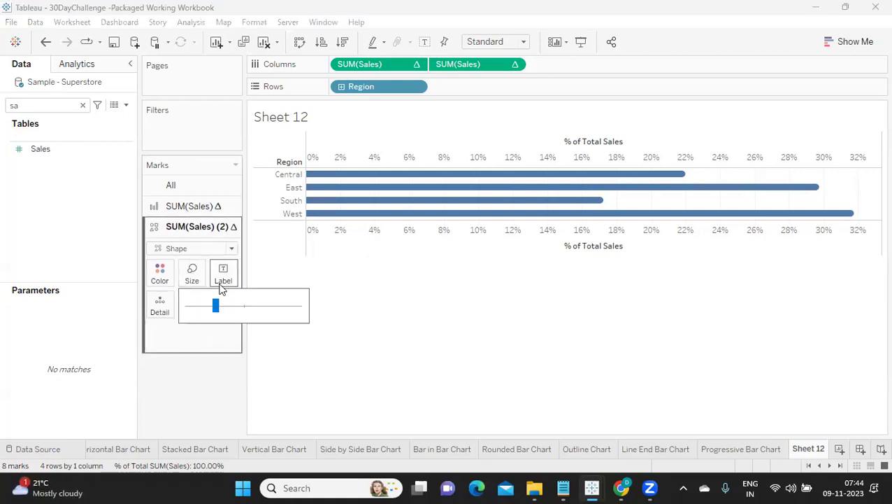
left_click_drag(224, 306, 238, 309)
left_click(201, 377)
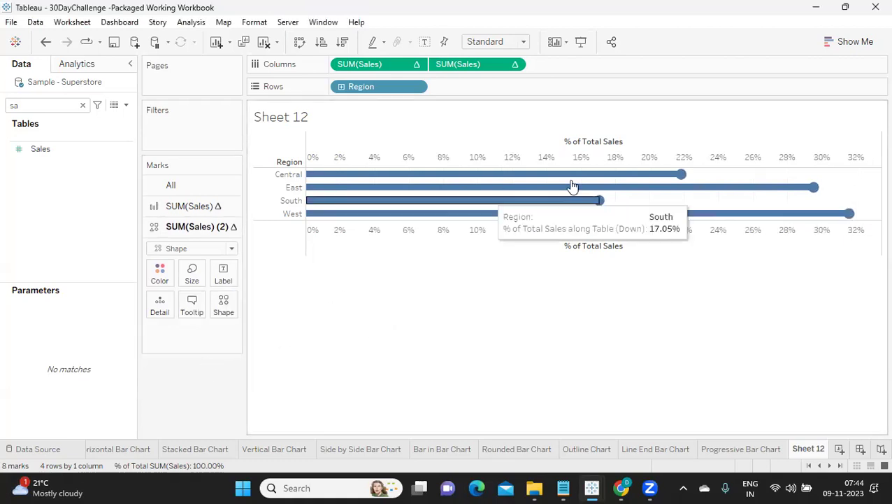
Color the second SUM(Sales) circles orange
mouse_move(689, 180)
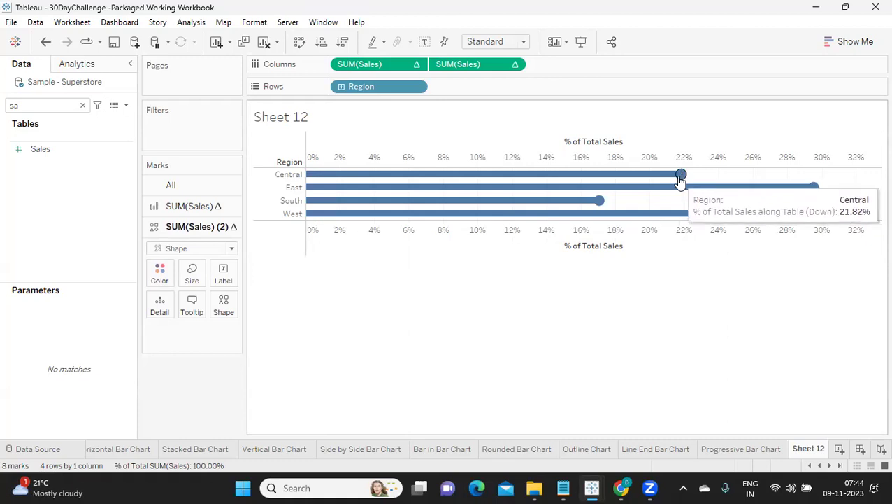
left_click(160, 278)
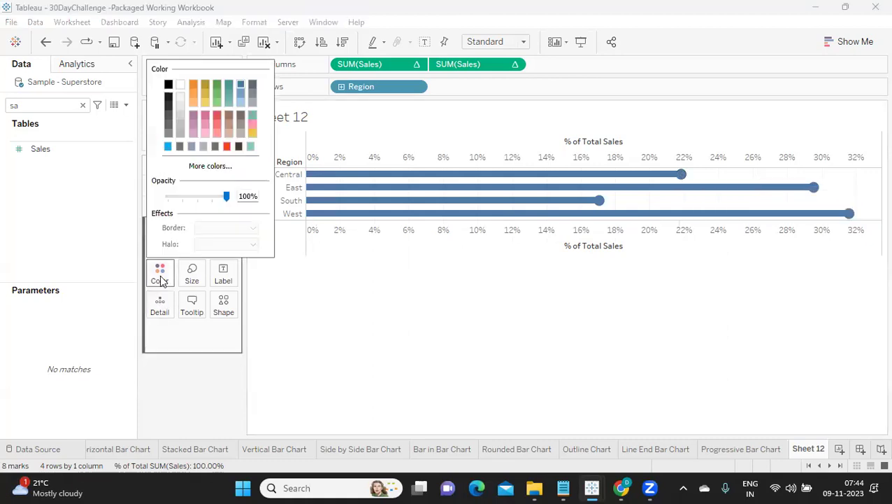
left_click(241, 98)
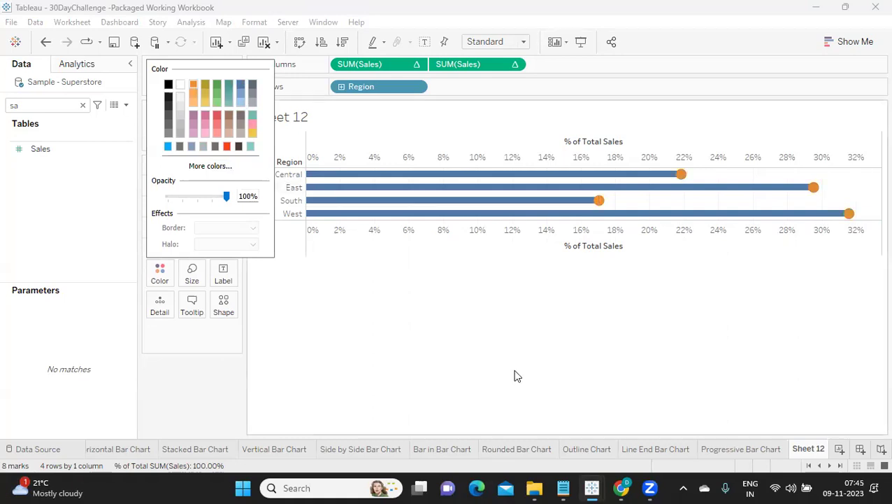
Rename Sheet 12 as Lollipop Chart
double_click(805, 451)
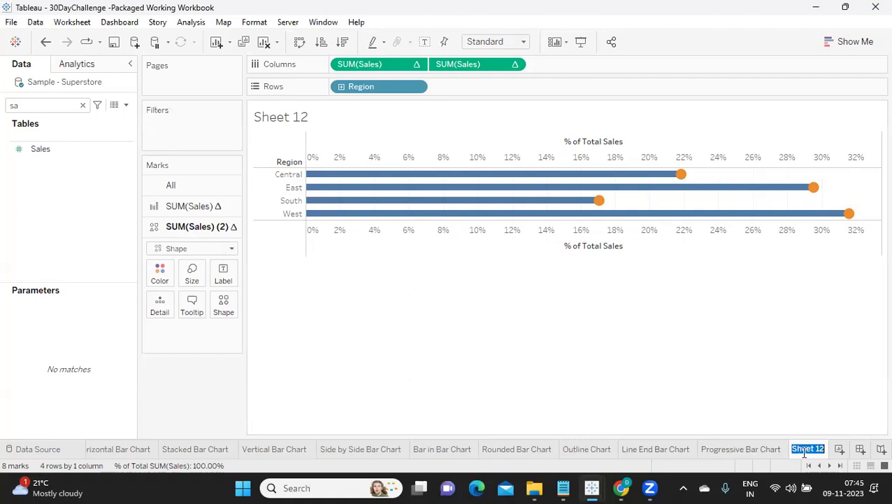
type("Lollipop Chart")
key("Return")
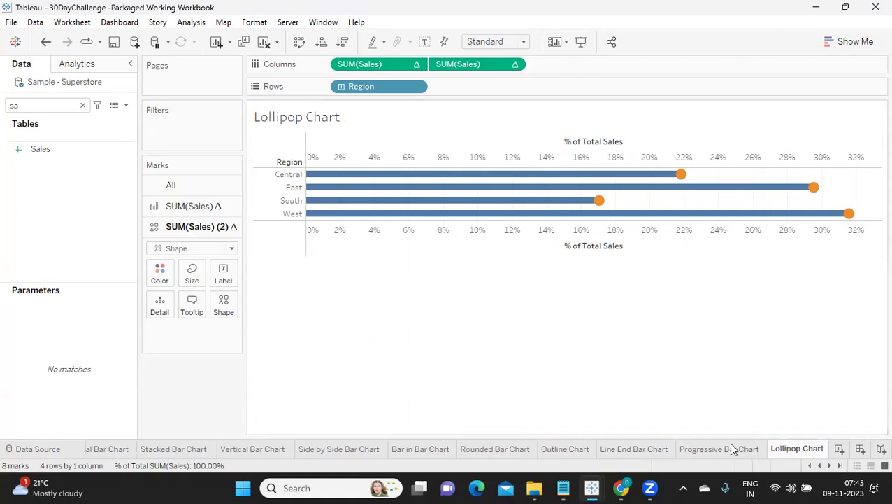
Add another worksheet, Sheet 13, and plot SUM(Sales) on Columns against Region on Rows
mouse_move(733, 448)
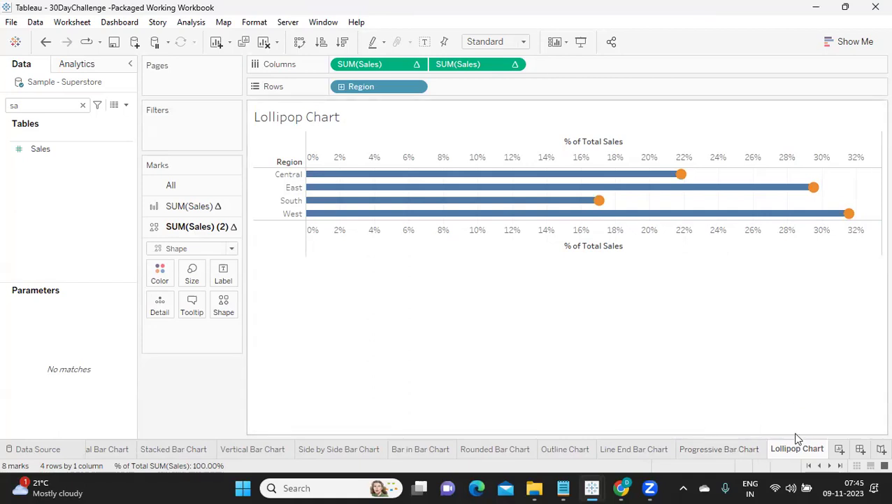
left_click(839, 450)
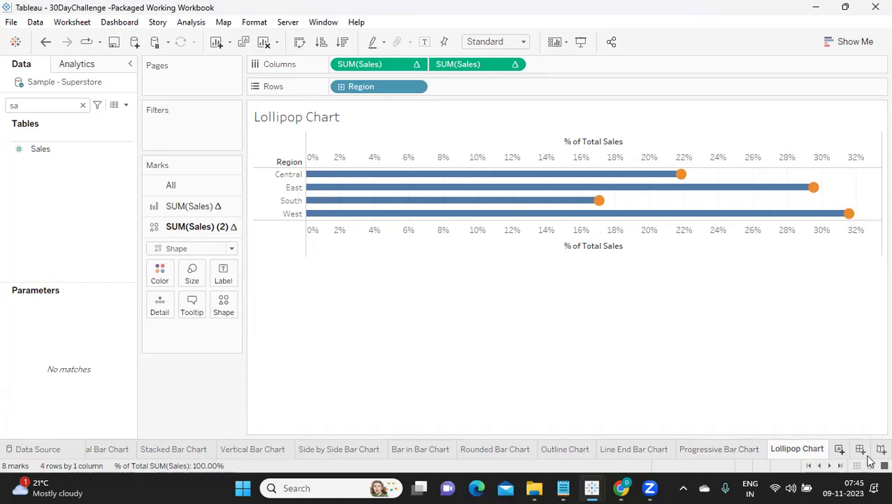
double_click(53, 105)
type("re")
left_click_drag(103, 165, 385, 83)
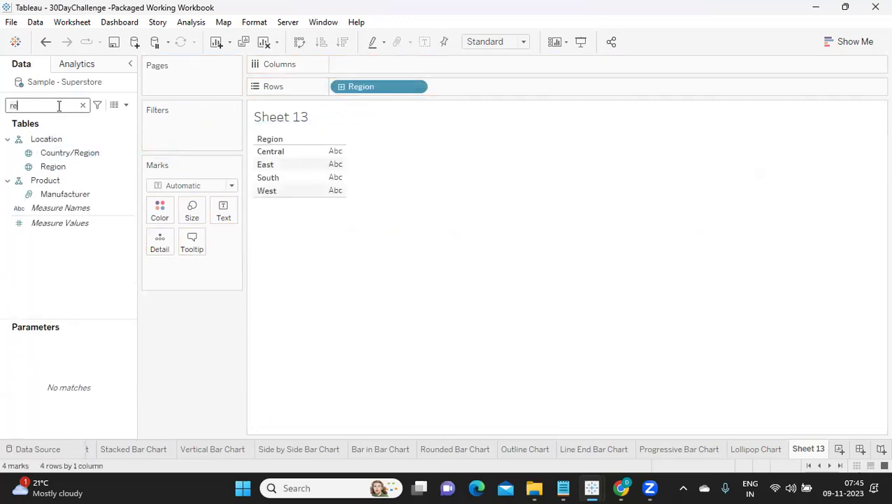
double_click(58, 105)
type("sa")
left_click_drag(50, 148, 388, 68)
Apply the Percent of Total quick table calculation to SUM(Sales) on Columns
left_click(415, 64)
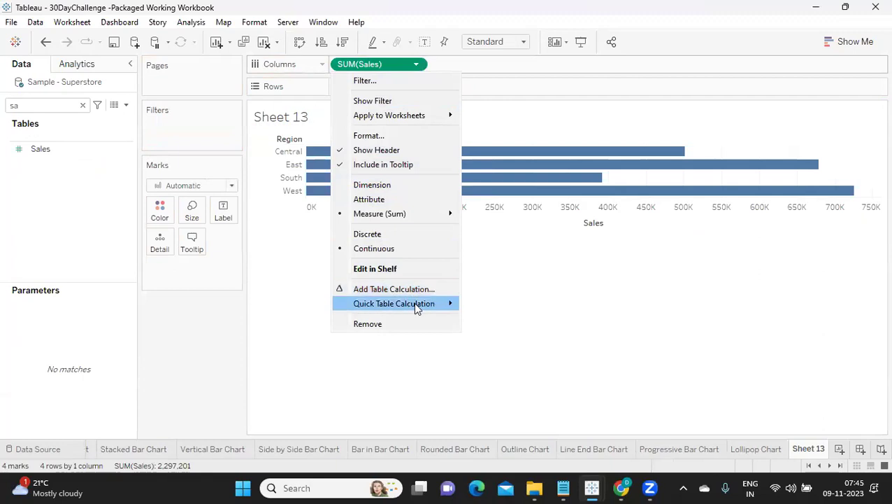
mouse_move(414, 303)
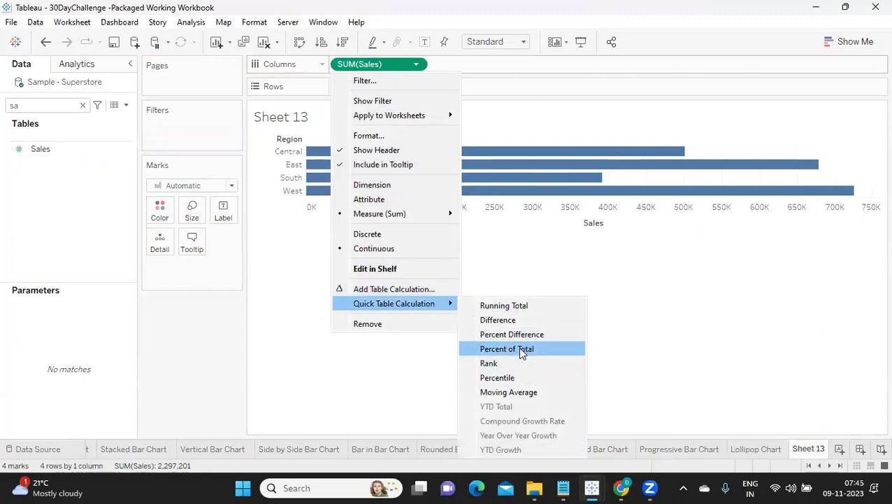
left_click(519, 346)
Add a reference line to the % of Total Sales axis, scoped to the entire table, with a constant value of 0.1
right_click(494, 213)
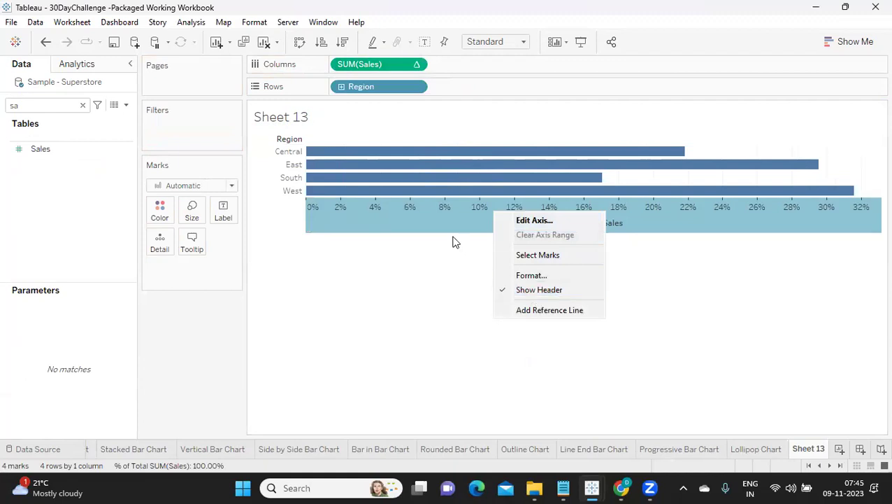
left_click(537, 310)
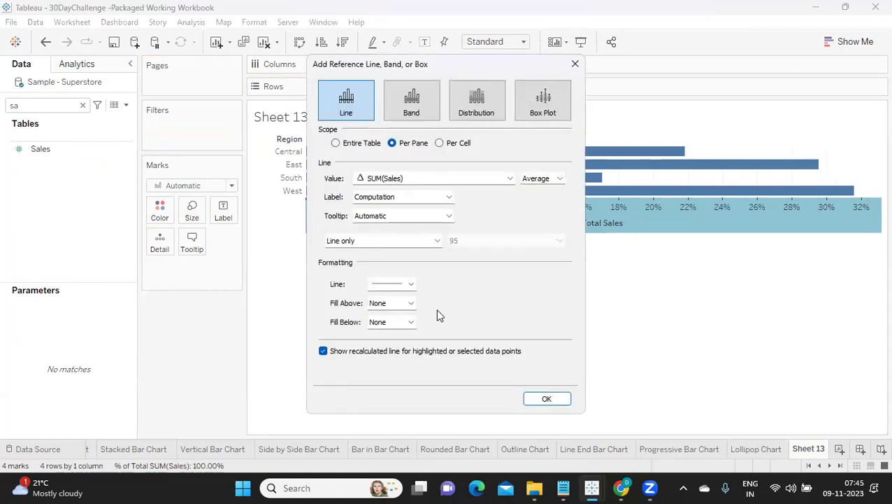
left_click(336, 143)
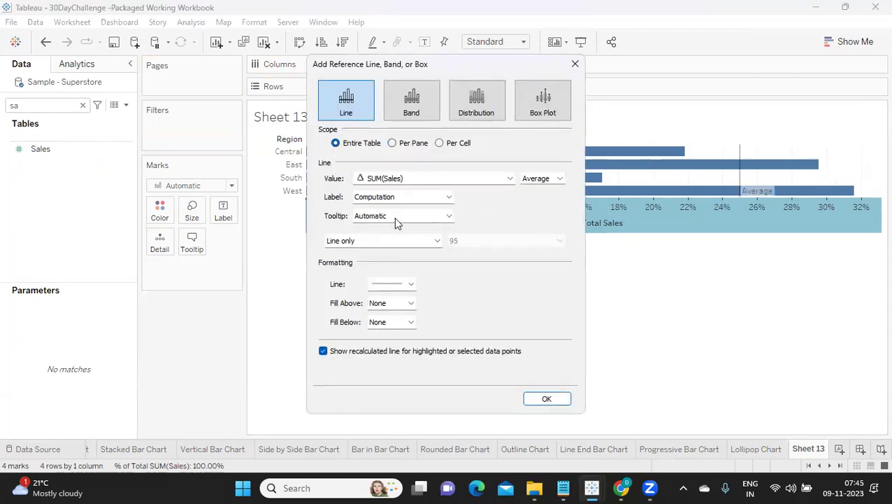
left_click(553, 179)
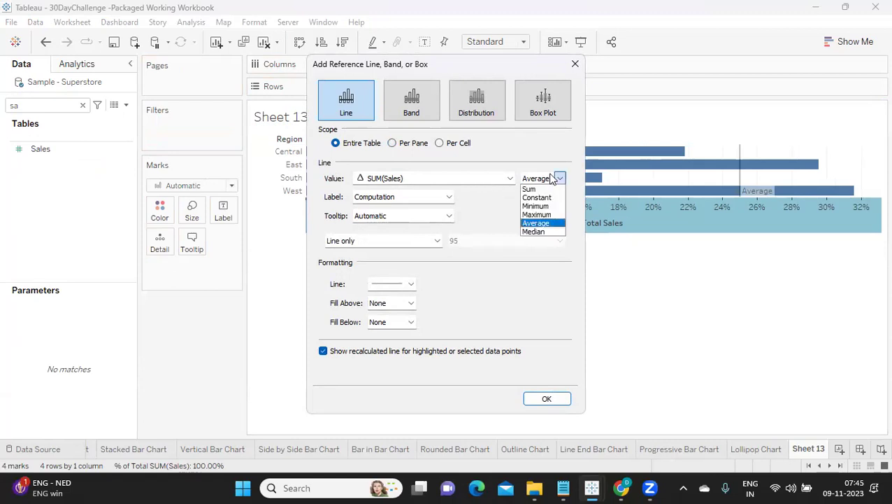
left_click(544, 197)
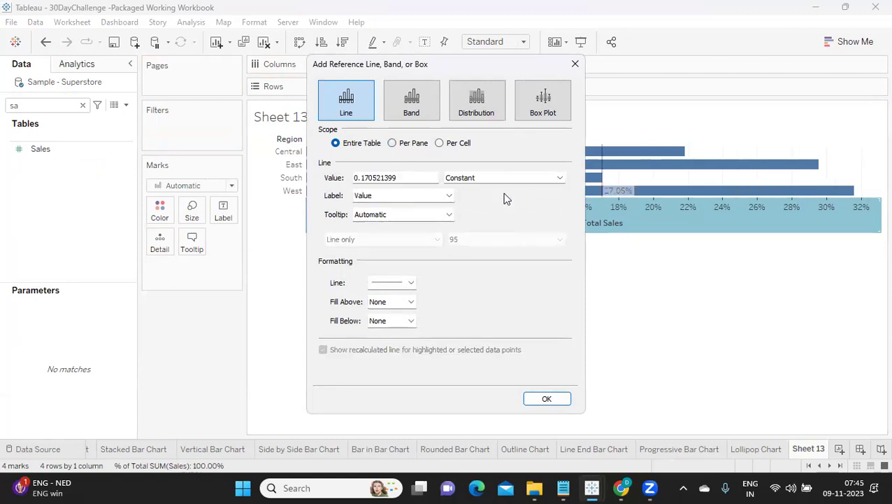
left_click_drag(408, 179, 370, 179)
key("BackSpace")
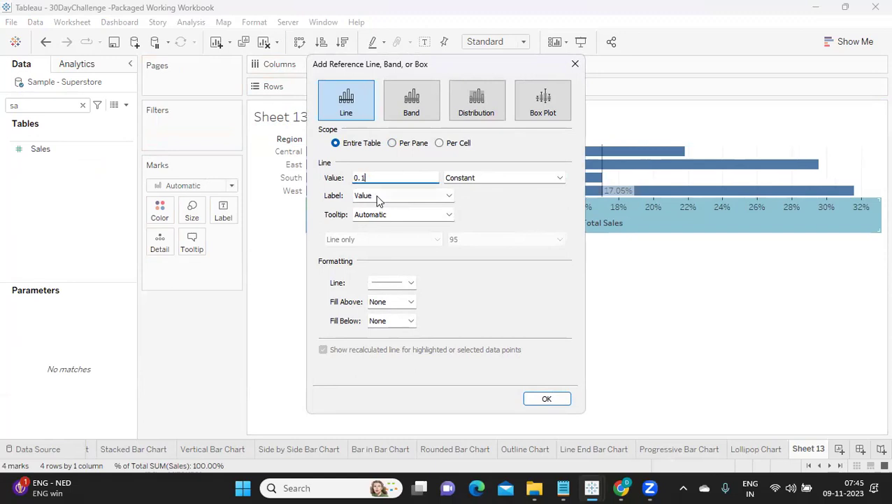
Color the 0.1 reference line white and apply it to the chart
left_click(392, 288)
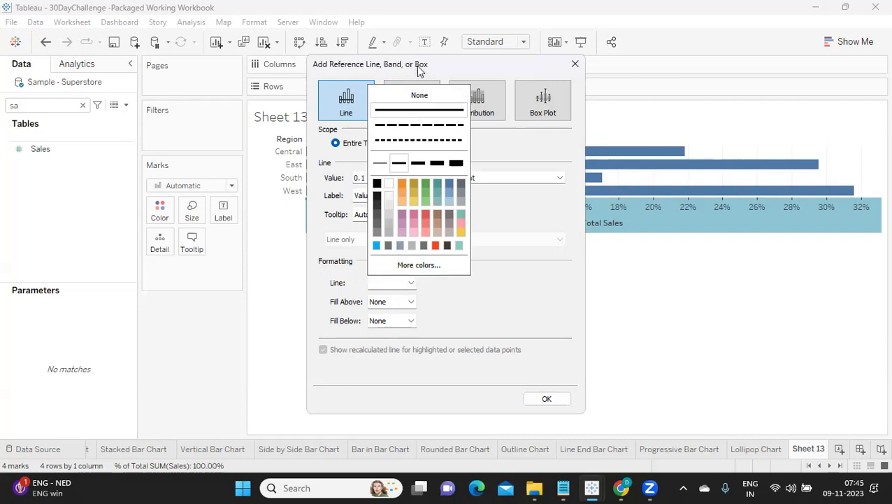
left_click_drag(416, 66, 600, 81)
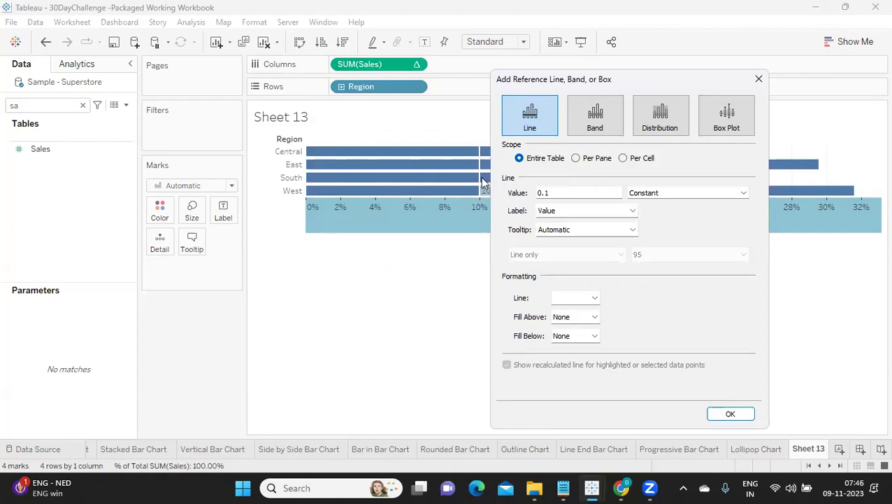
left_click(746, 414)
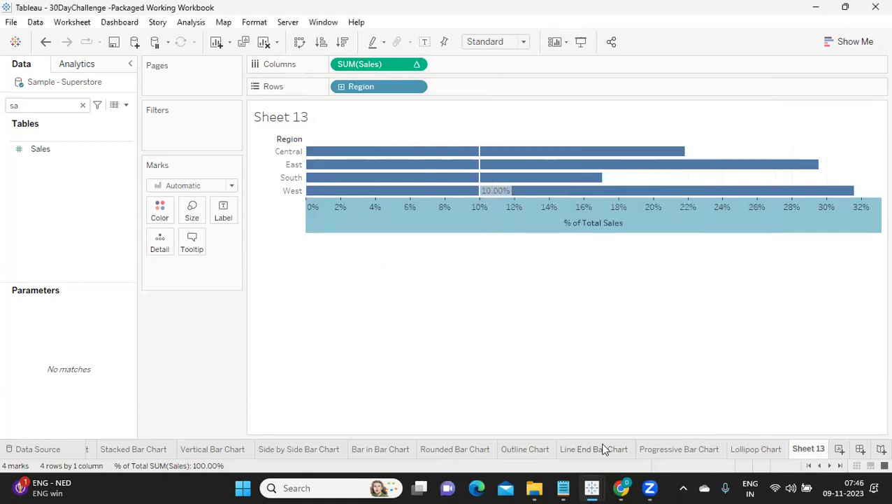
Add a second reference line to the % of Total Sales axis with a constant value of 0.2
right_click(491, 229)
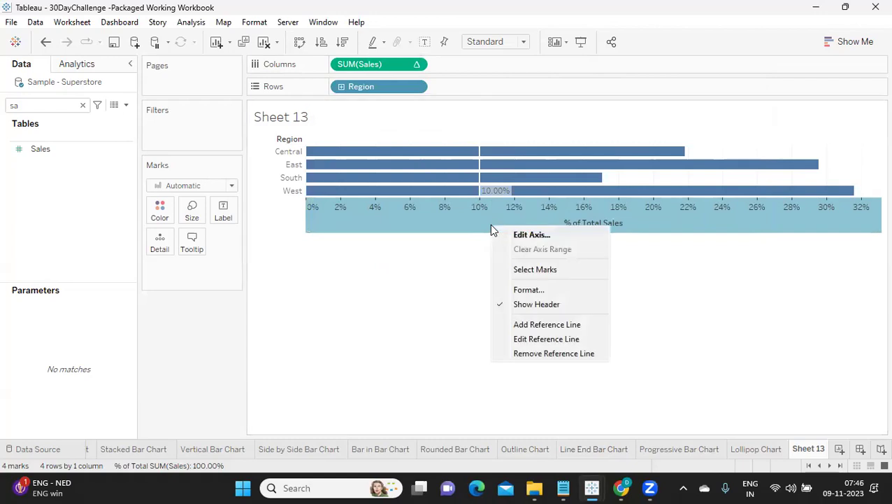
left_click(546, 324)
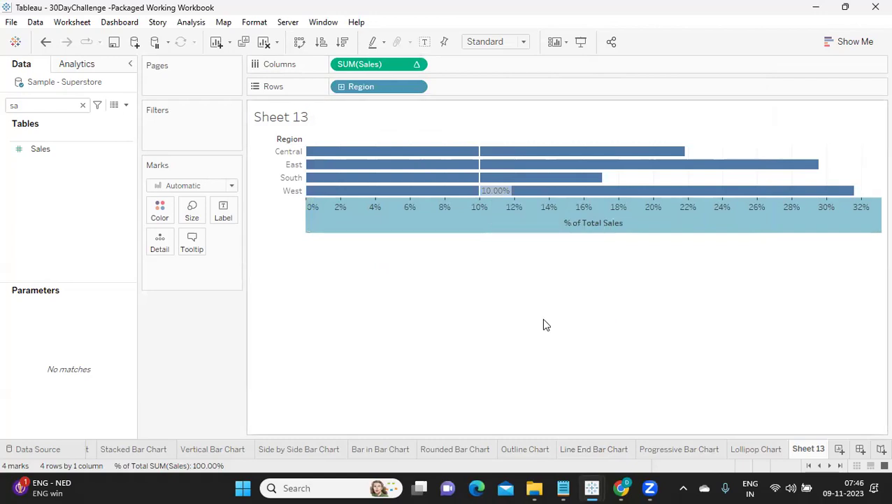
left_click(560, 178)
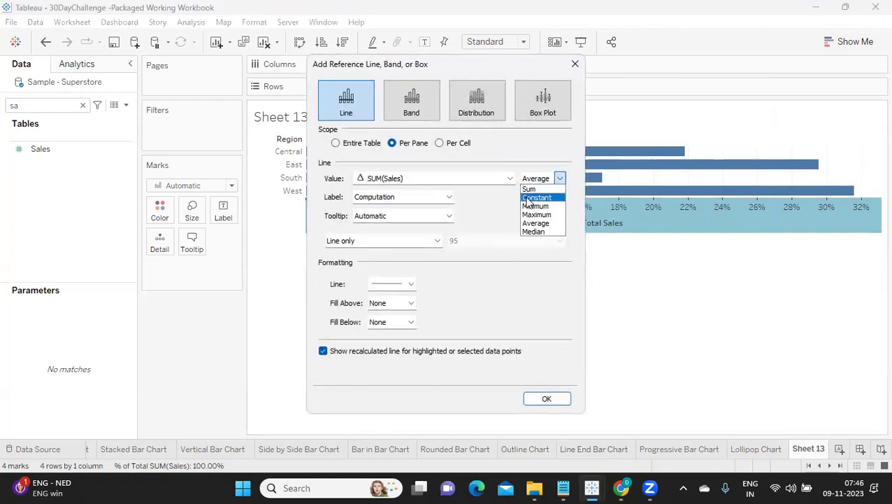
left_click(529, 198)
left_click_drag(397, 178, 365, 178)
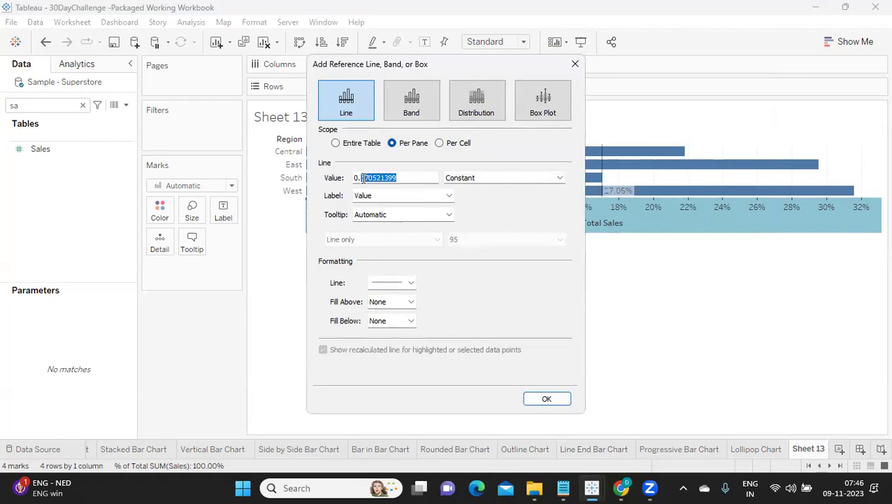
type("2")
Make the 0.2 reference line white and apply it to the chart
left_click(391, 283)
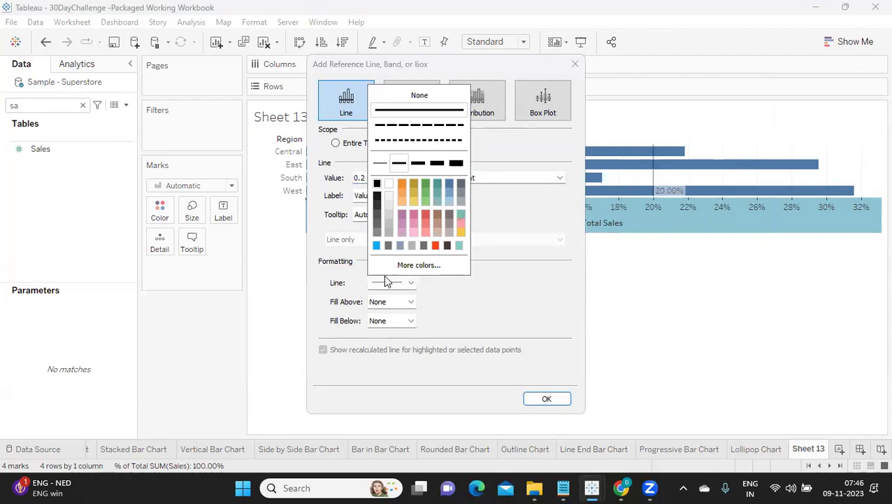
left_click(389, 183)
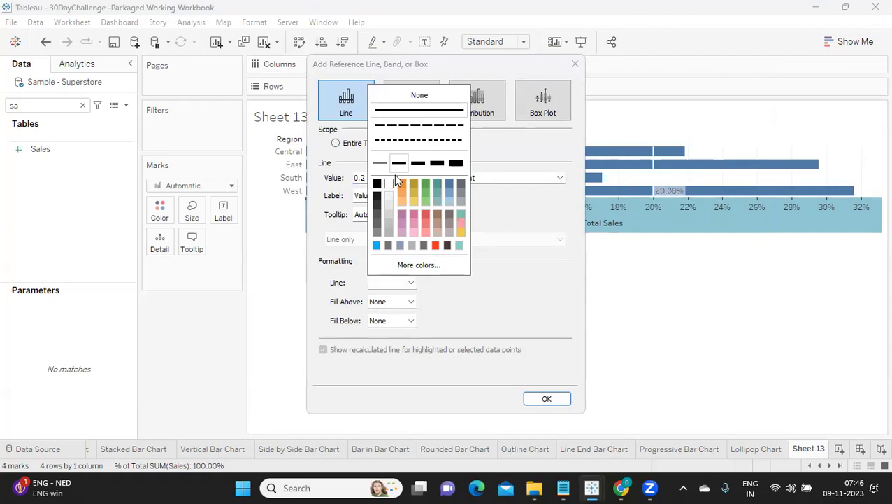
left_click(538, 397)
left_click(542, 398)
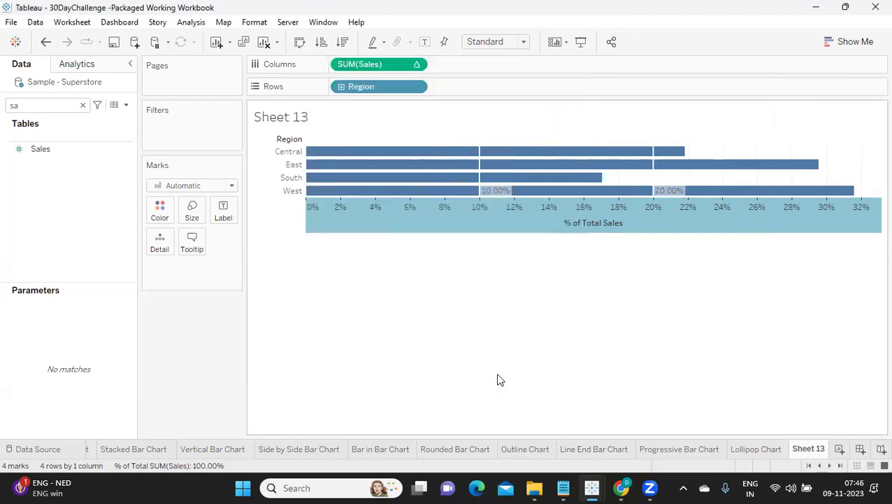
Add a third reference line to the % of Total Sales axis with a constant value of 0.3
right_click(649, 231)
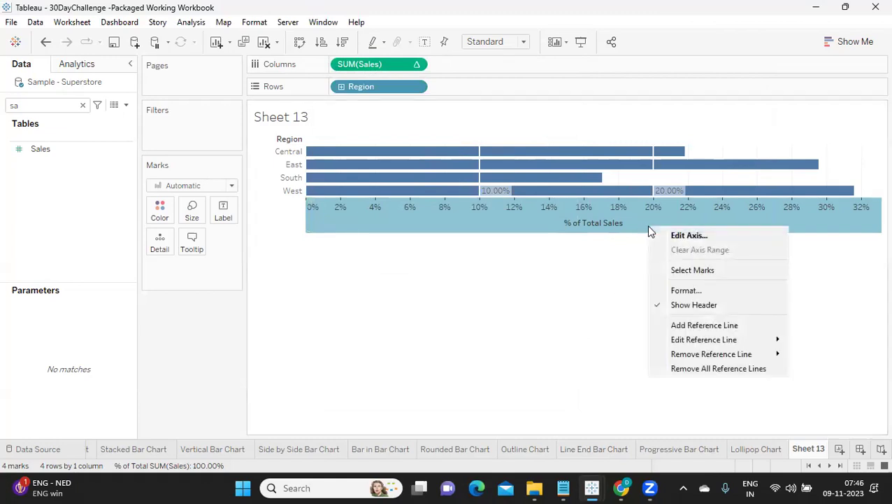
left_click(687, 325)
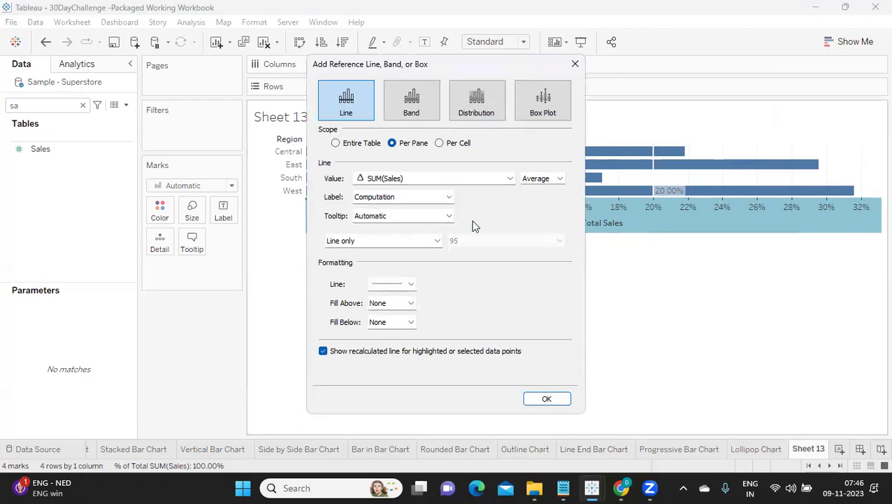
left_click(550, 178)
left_click(542, 188)
left_click(560, 178)
left_click(537, 198)
left_click_drag(398, 179, 361, 180)
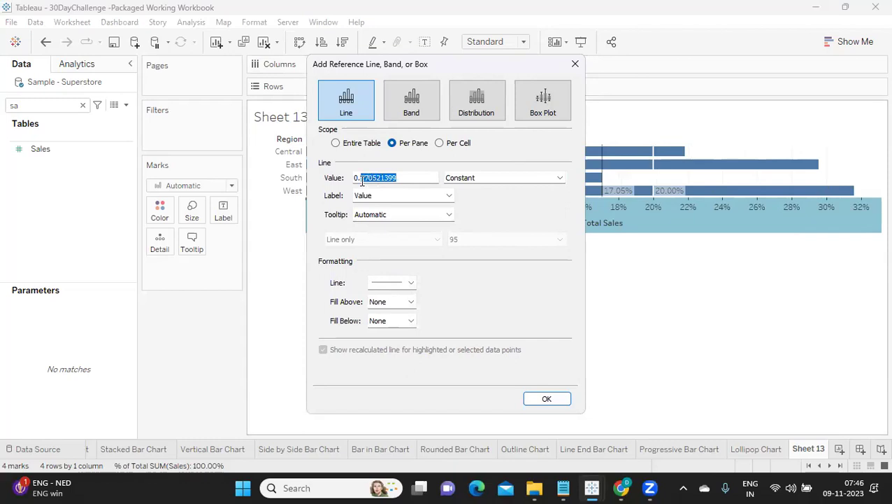
key("BackSpace")
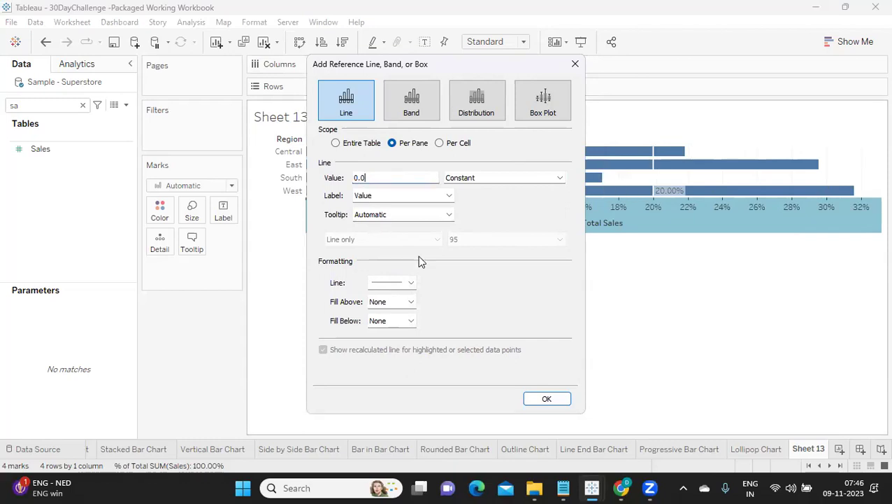
type("3")
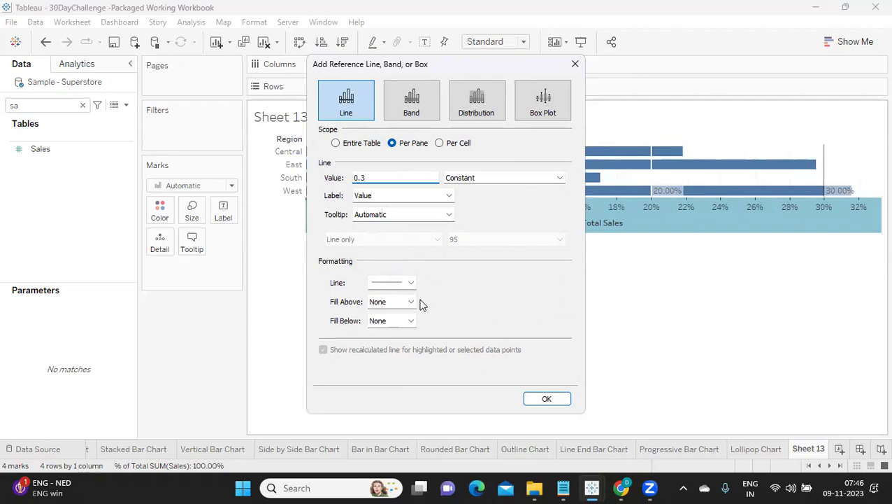
Format the 0.3 reference line in white and apply it to the chart
left_click(406, 287)
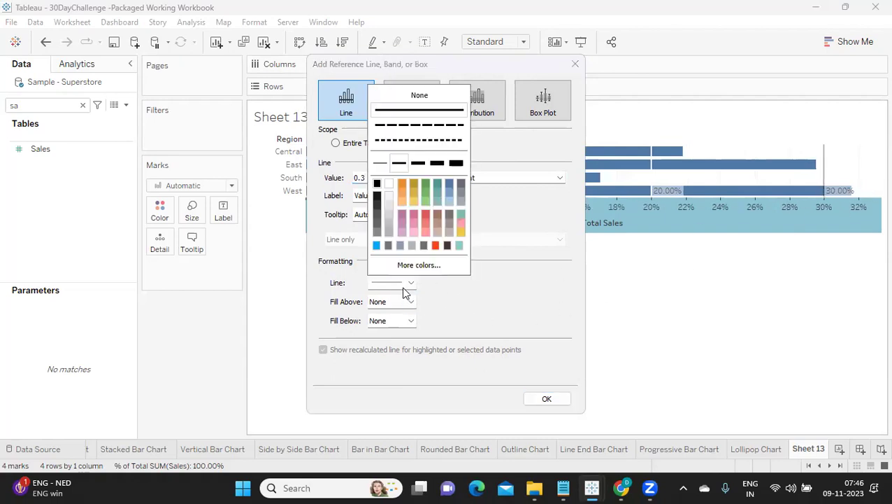
left_click(390, 186)
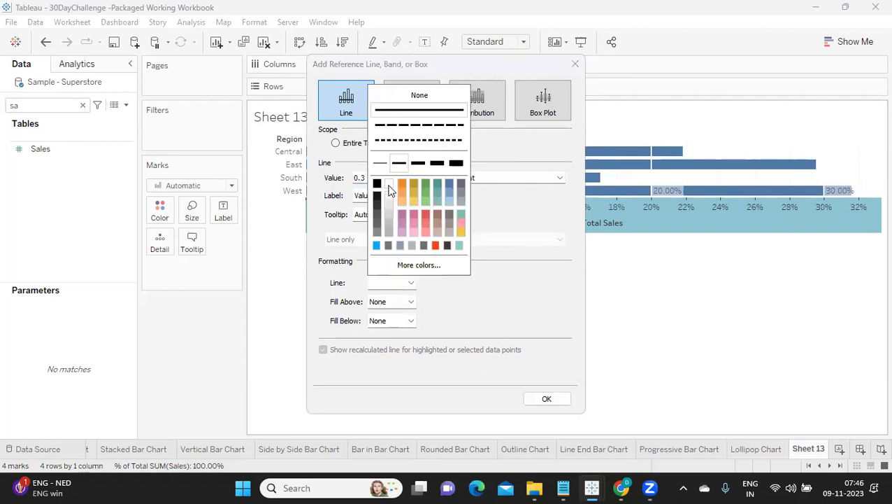
left_click(547, 400)
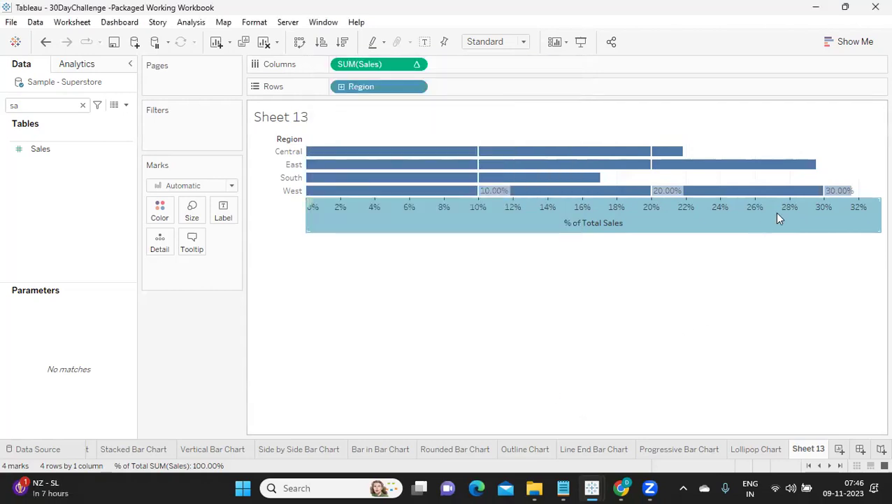
mouse_move(831, 193)
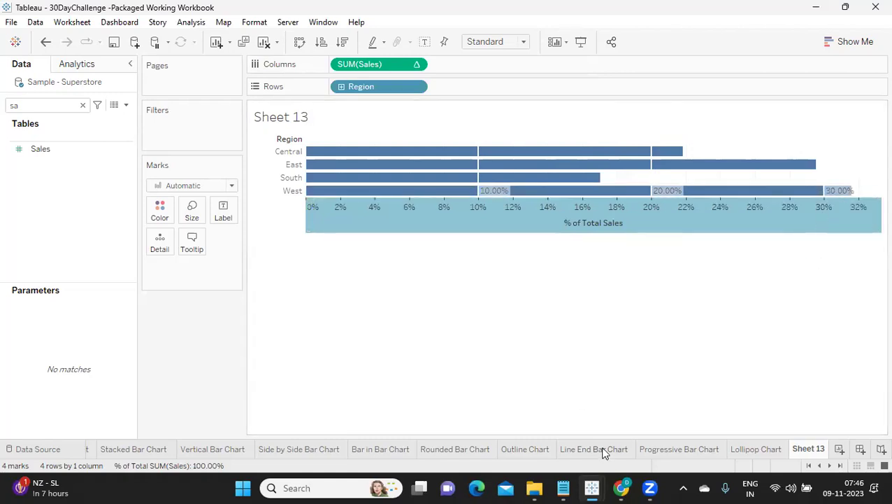
left_click(667, 450)
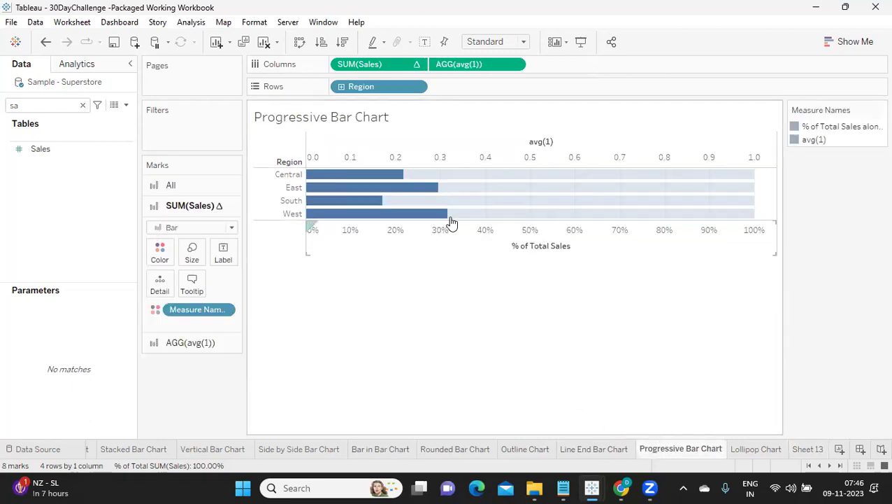
right_click(382, 250)
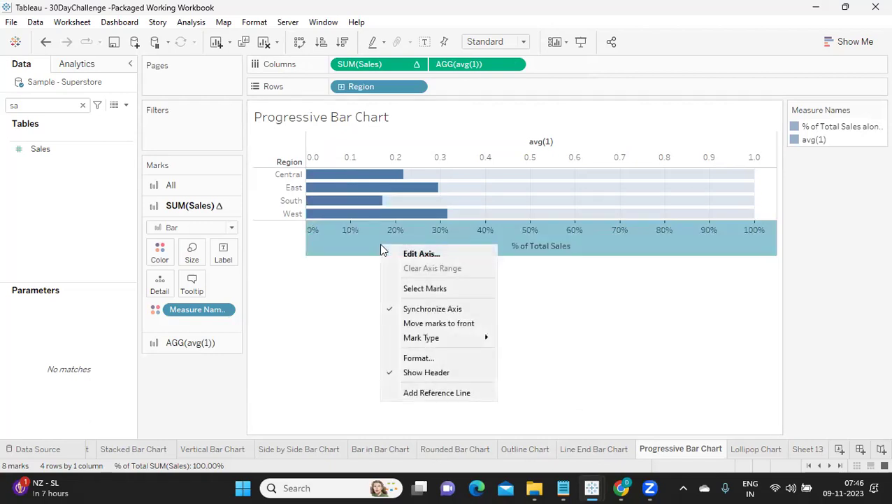
left_click(809, 448)
Rename Sheet 13 as Unit Chart
double_click(808, 453)
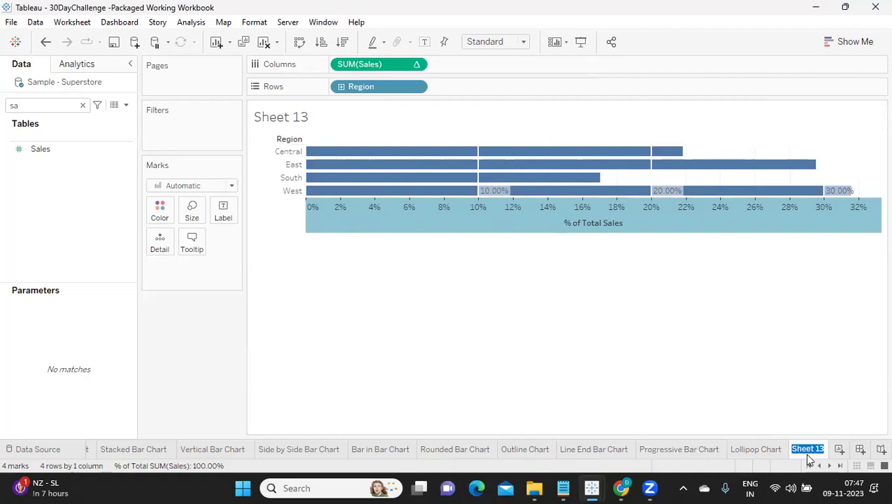
type("Unit")
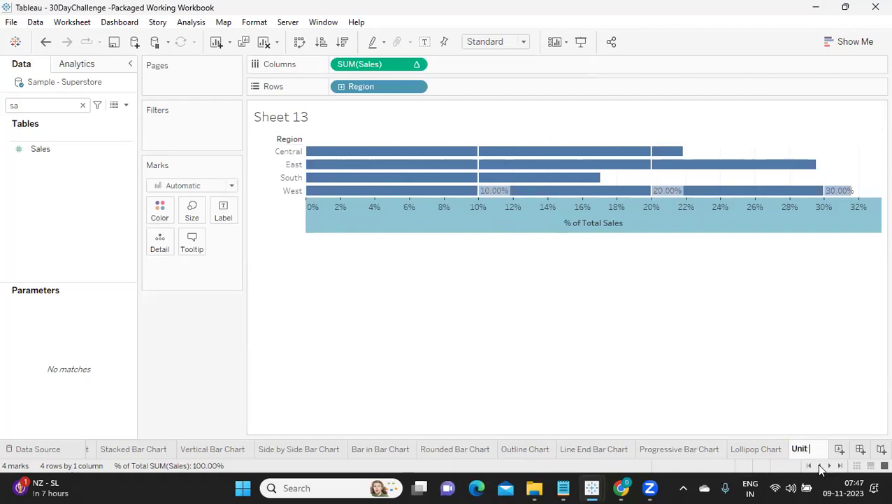
type("Chart")
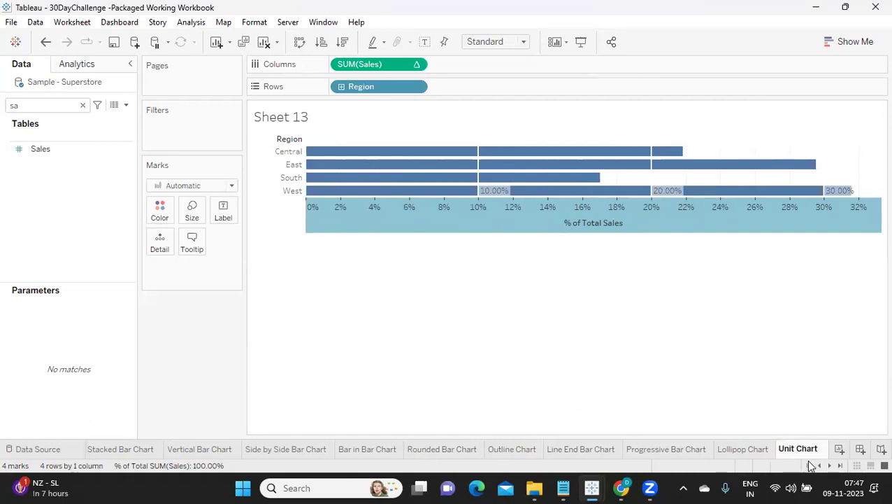
key("Return")
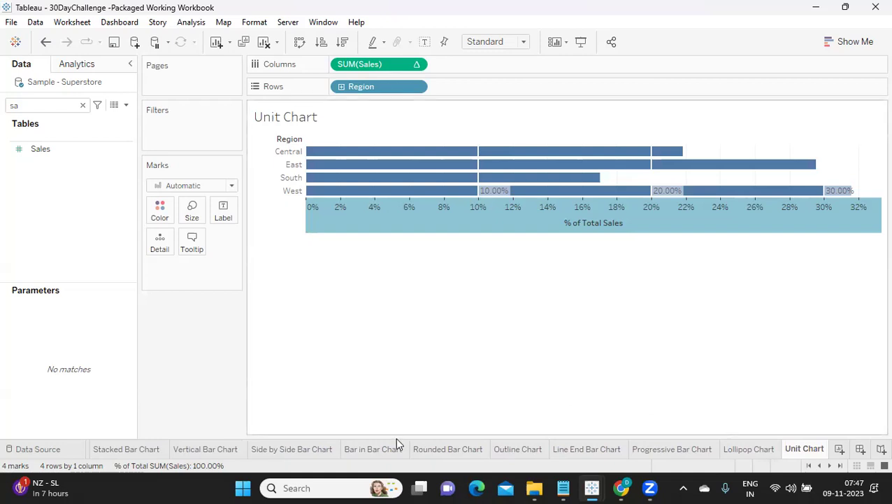
On the Progressive Bar Chart sheet, add a white reference line at constant value 0.1 to the % of Total Sales axis
left_click(635, 449)
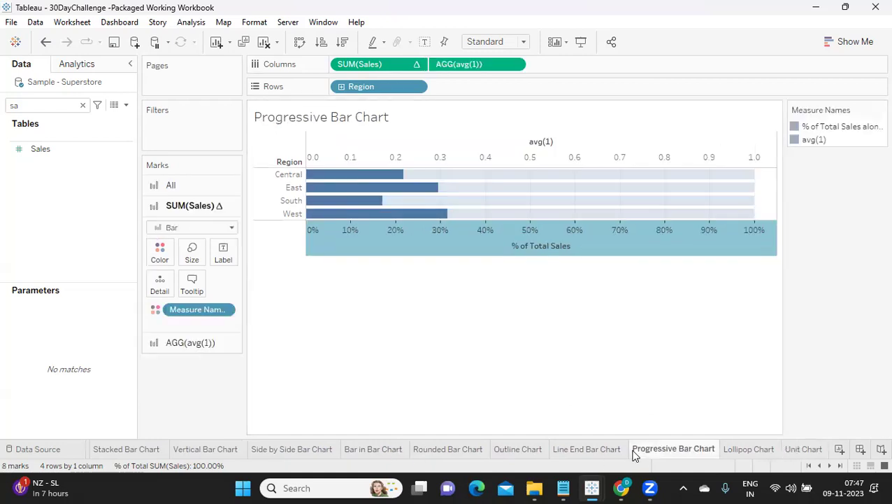
right_click(351, 241)
left_click(403, 389)
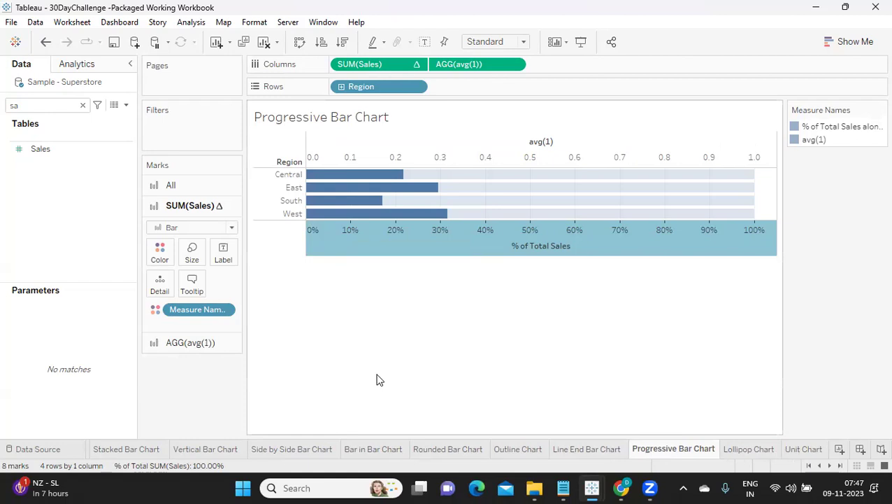
left_click(540, 179)
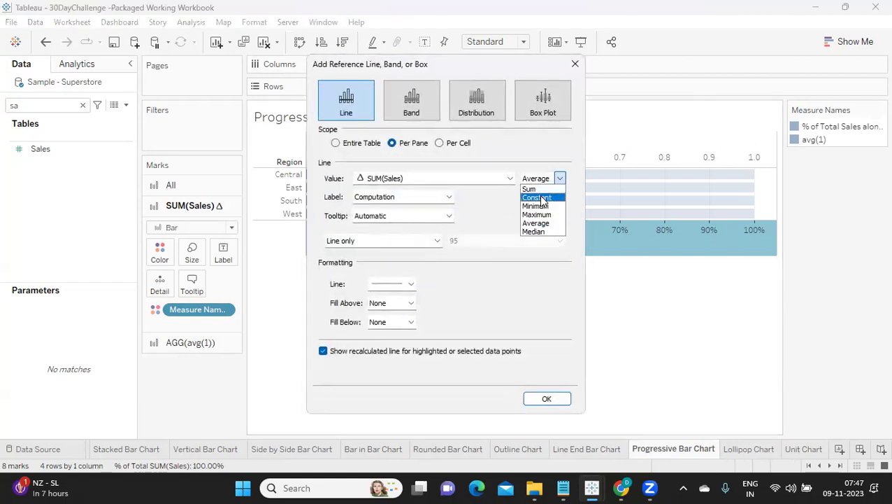
left_click(537, 197)
left_click_drag(404, 172, 364, 183)
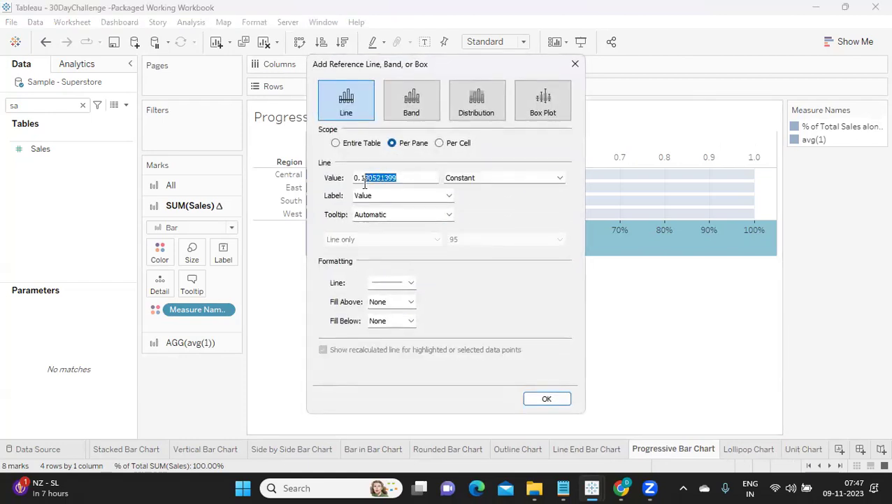
key("BackSpace")
left_click(393, 283)
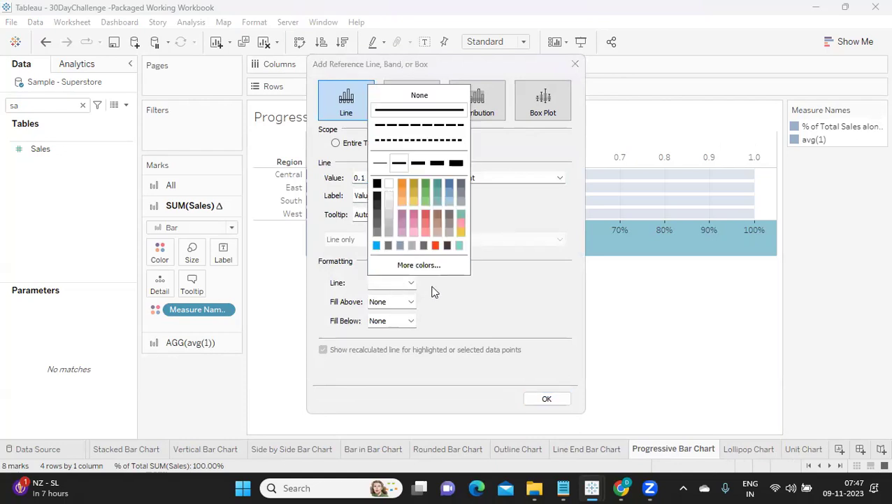
left_click(510, 346)
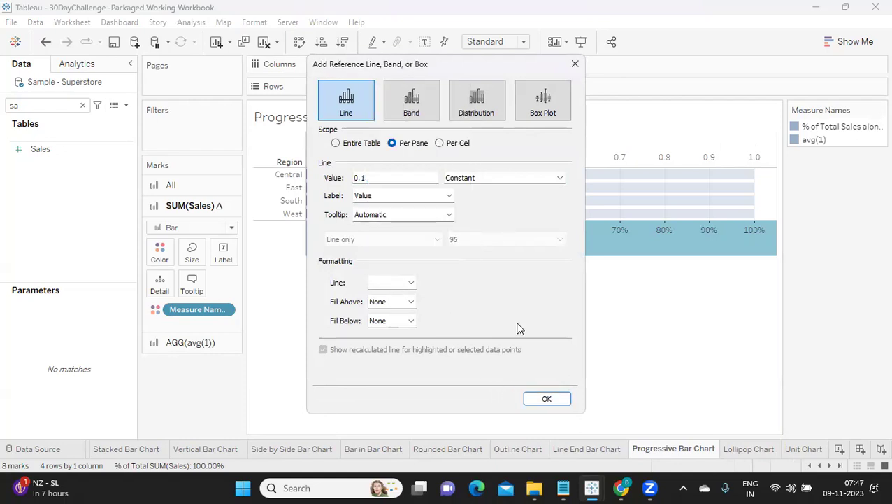
left_click(547, 400)
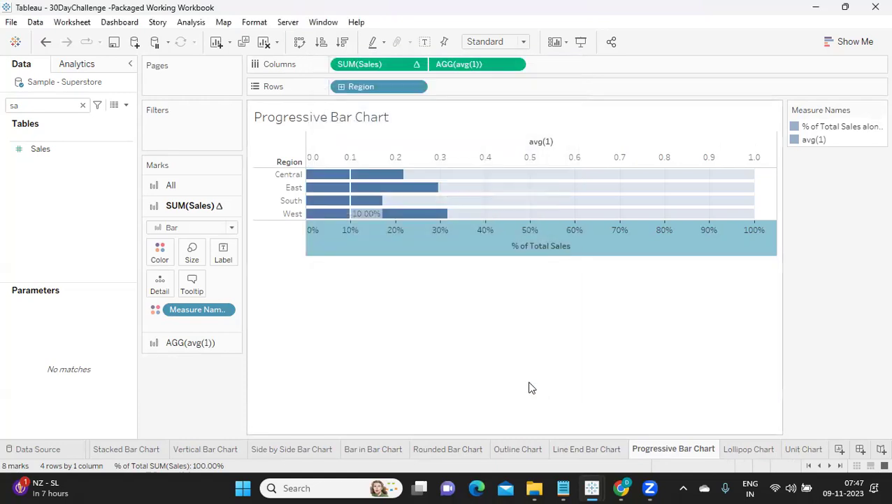
Add a second white reference line to the % of Total Sales axis with a constant value of 0.2
right_click(395, 238)
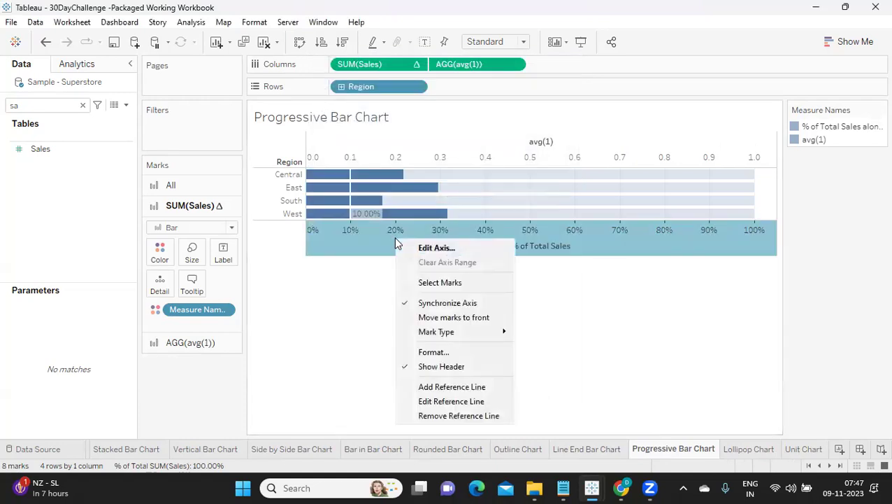
left_click(447, 387)
left_click(531, 179)
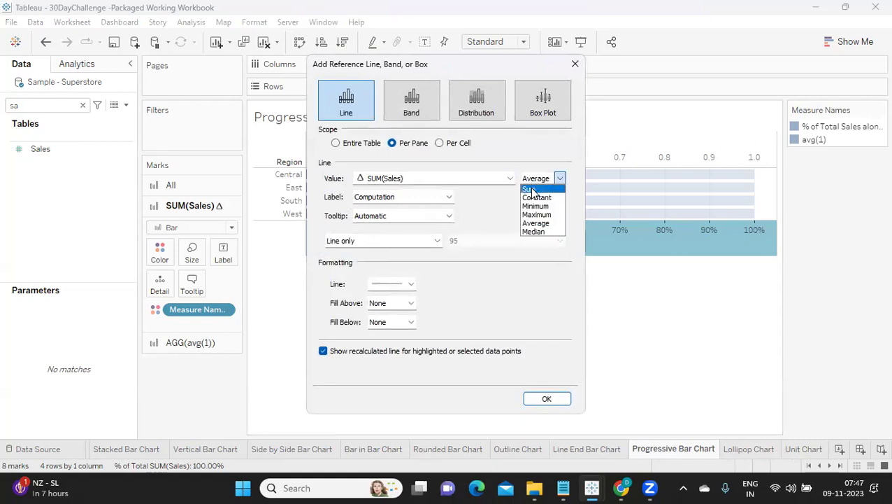
left_click(536, 197)
left_click_drag(397, 178, 363, 179)
type("2")
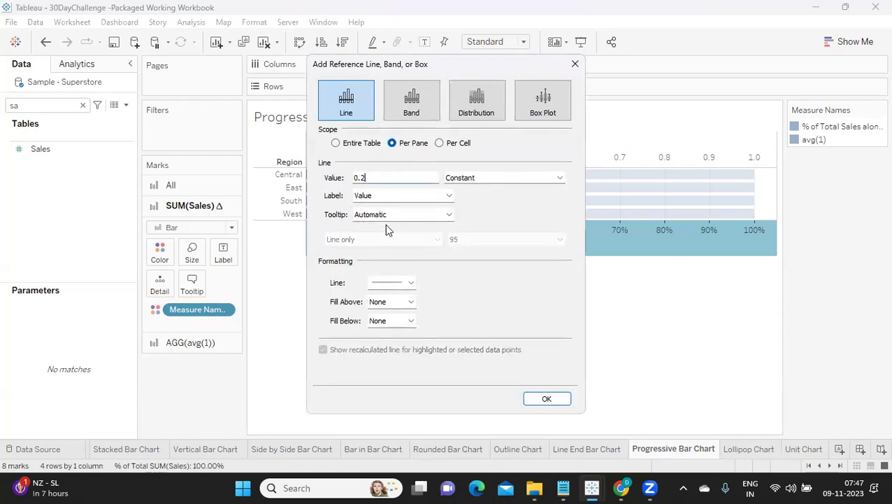
left_click(404, 283)
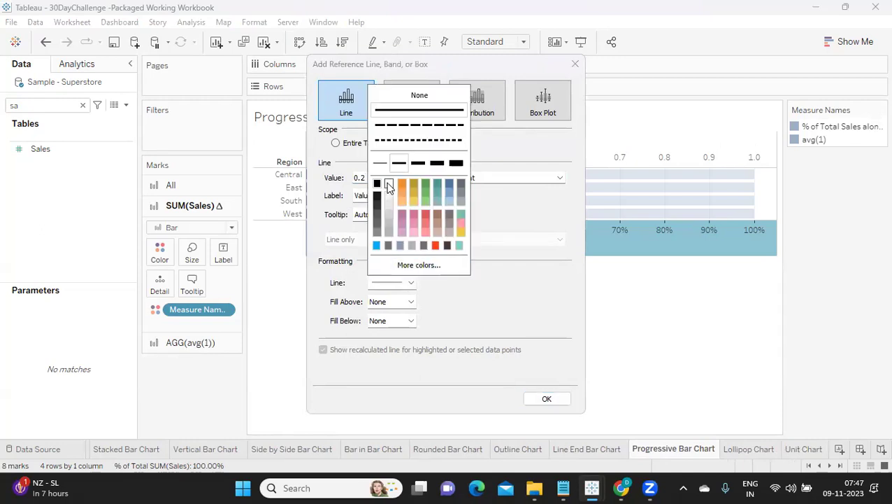
left_click(544, 398)
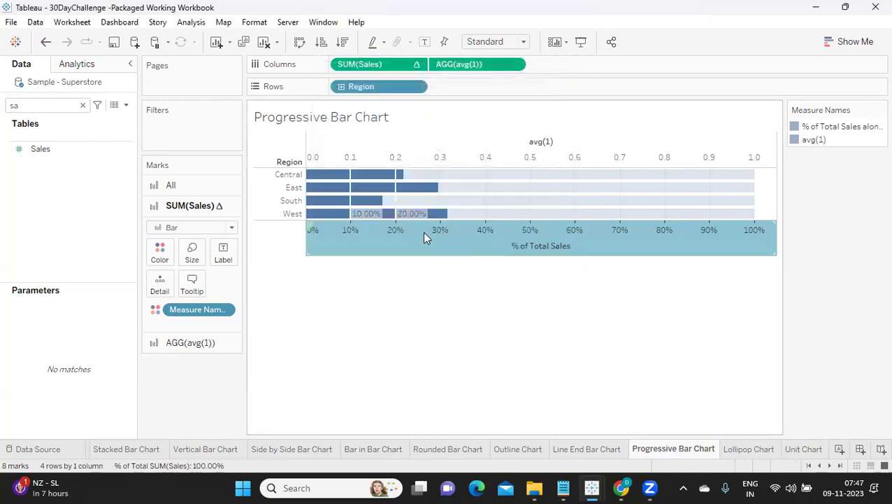
Add a third reference line to the % of Total Sales axis at constant 0.3, formatted in white
right_click(417, 245)
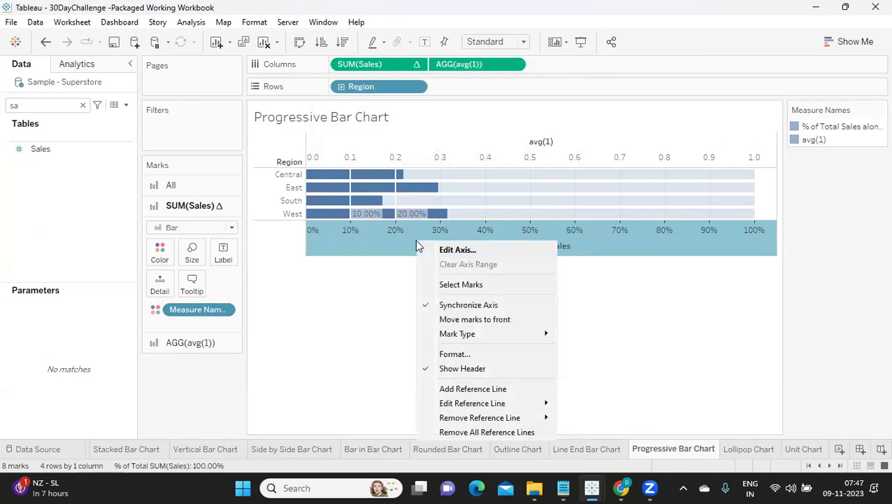
left_click(476, 389)
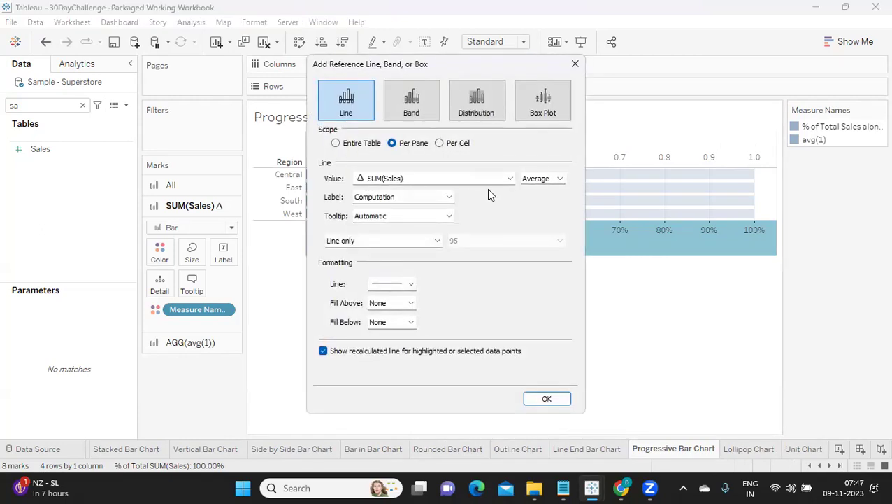
left_click(536, 179)
left_click(537, 197)
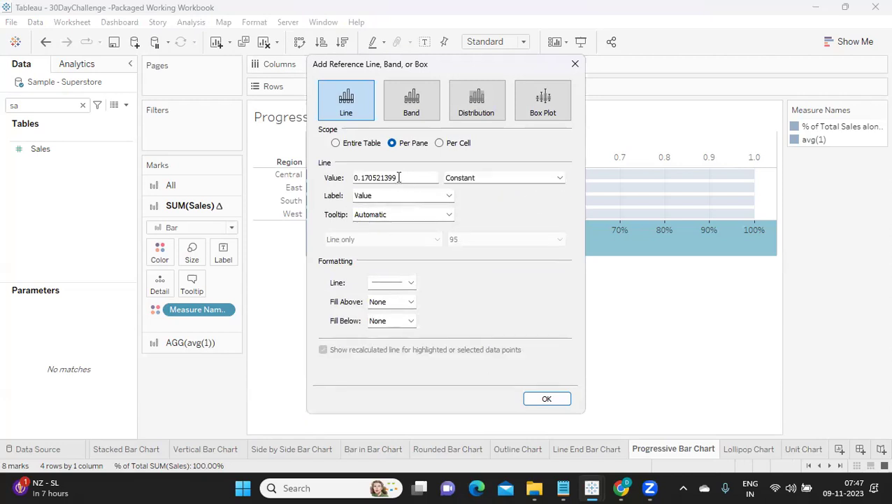
left_click_drag(411, 179, 361, 181)
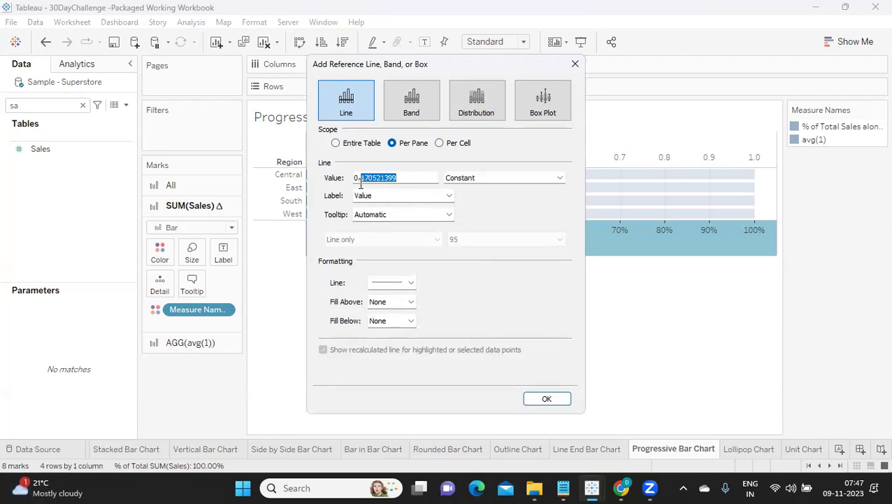
type("3")
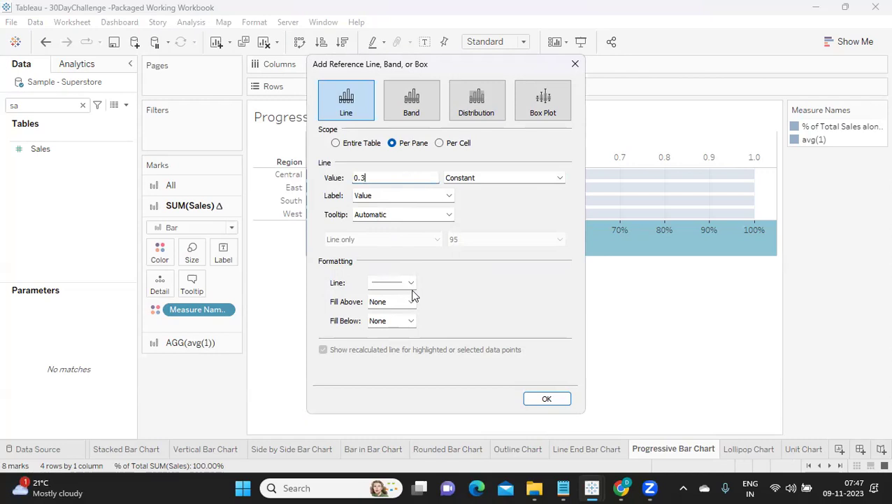
left_click(412, 284)
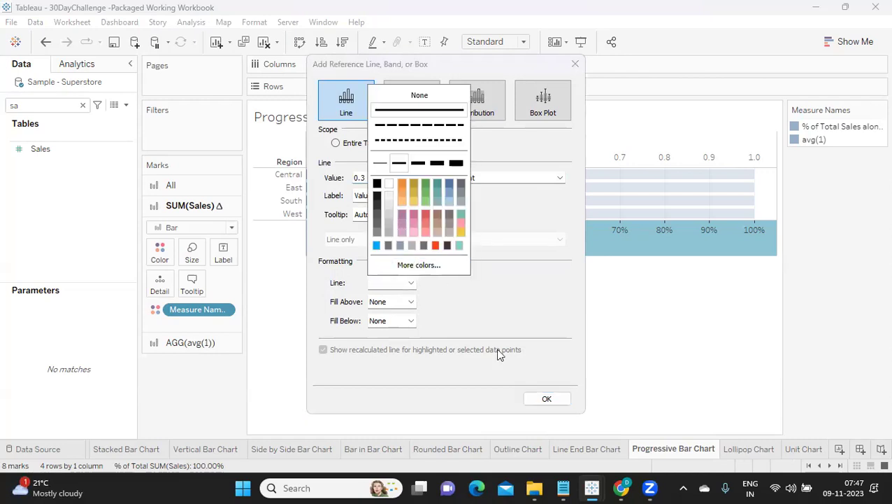
left_click(548, 400)
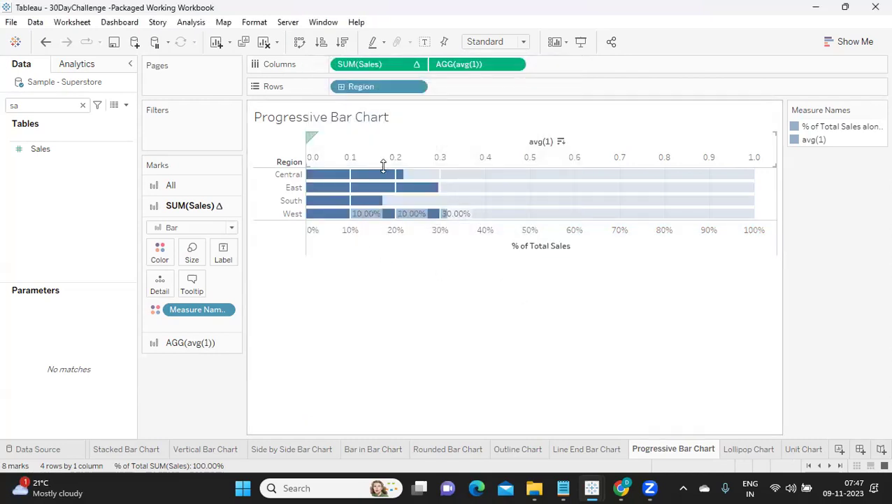